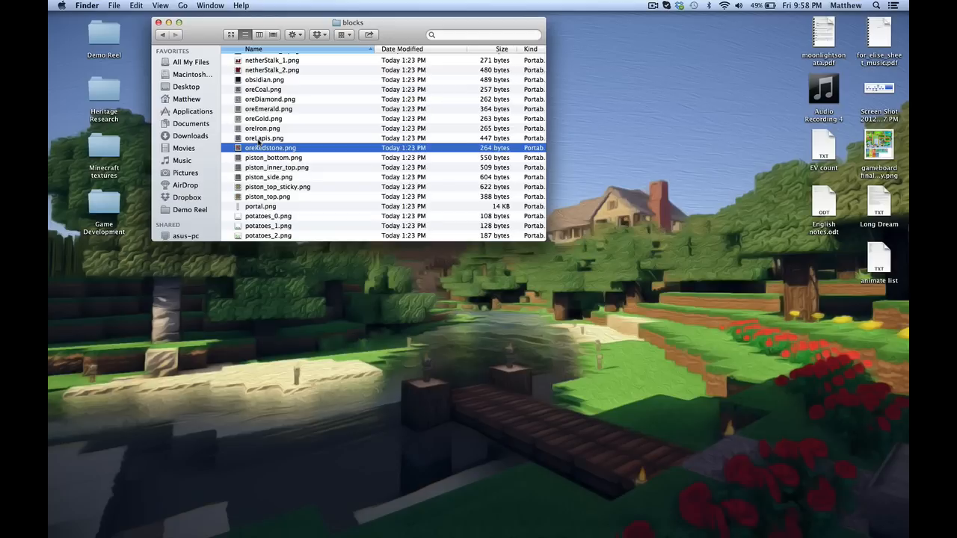
click(259, 99)
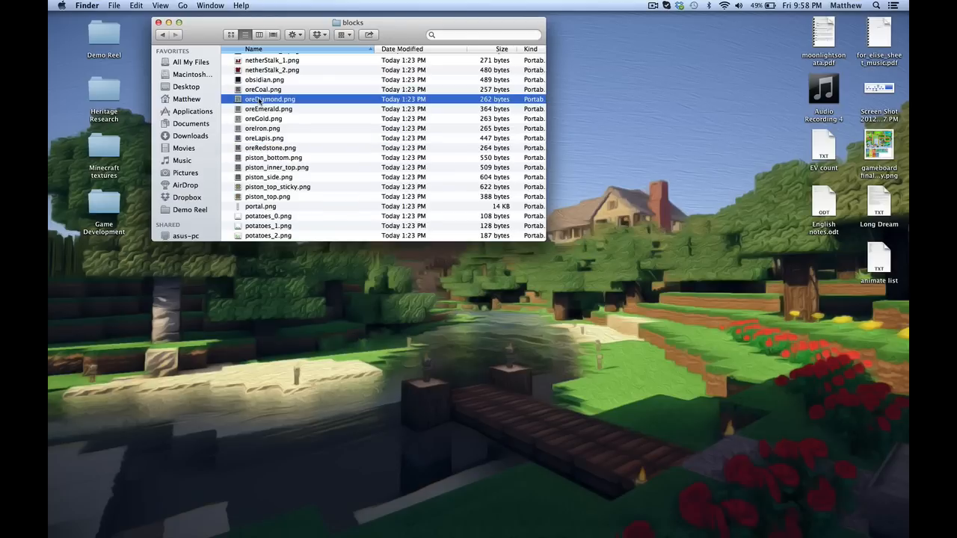
click(259, 109)
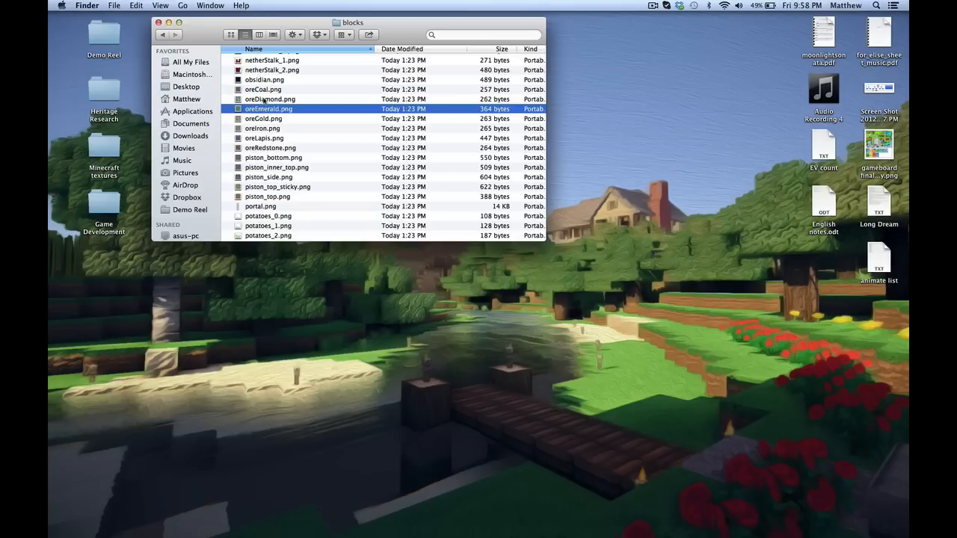
click(265, 150)
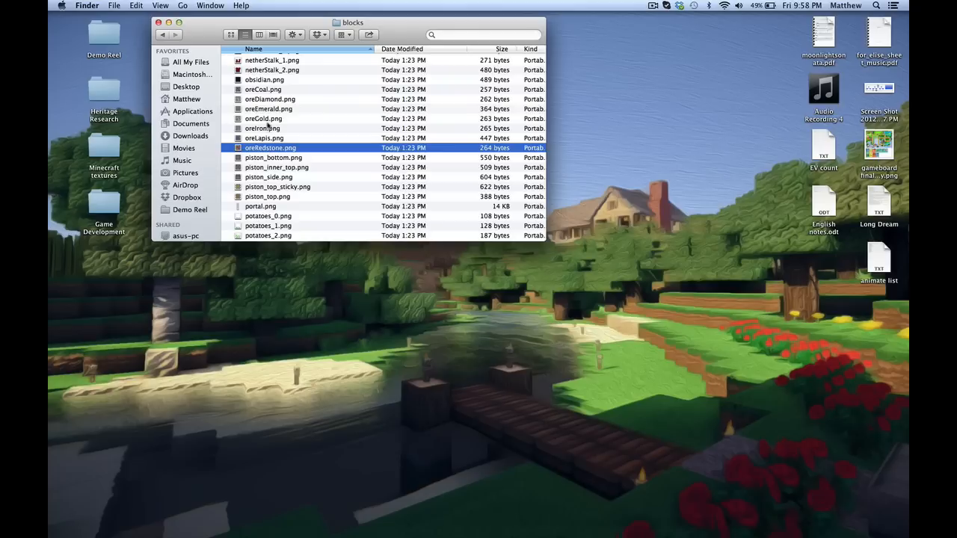
click(267, 120)
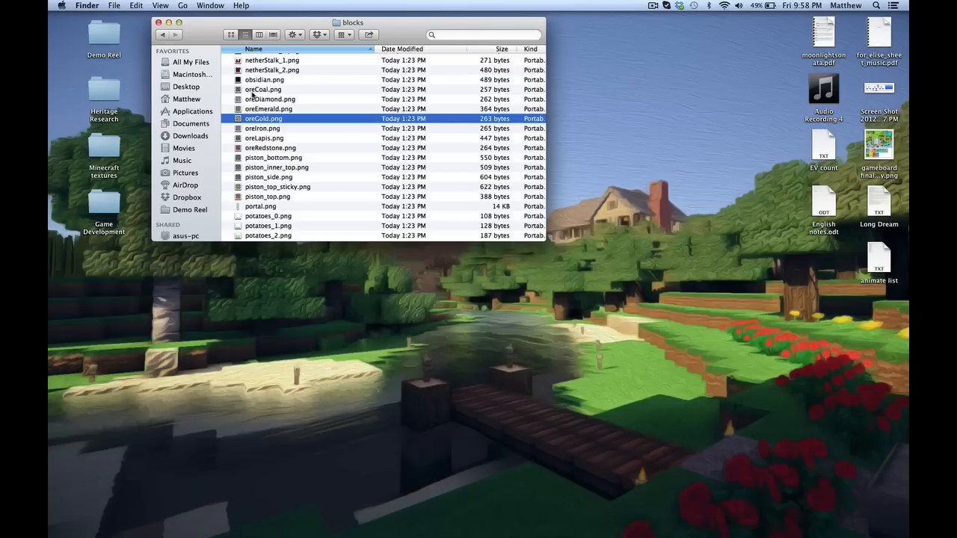
click(252, 90)
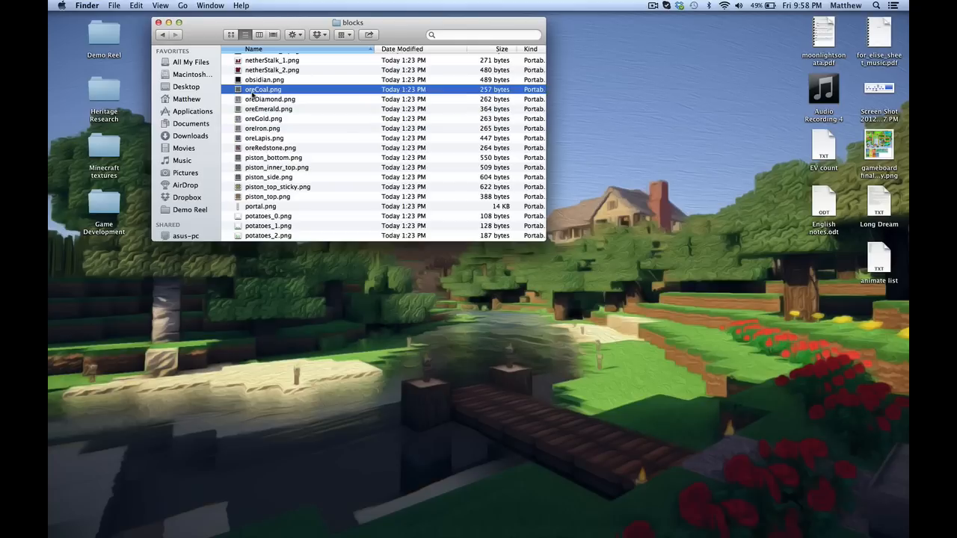
click(261, 141)
Open oreRedstone.png from the blocks folder in GIMP.
click(266, 149)
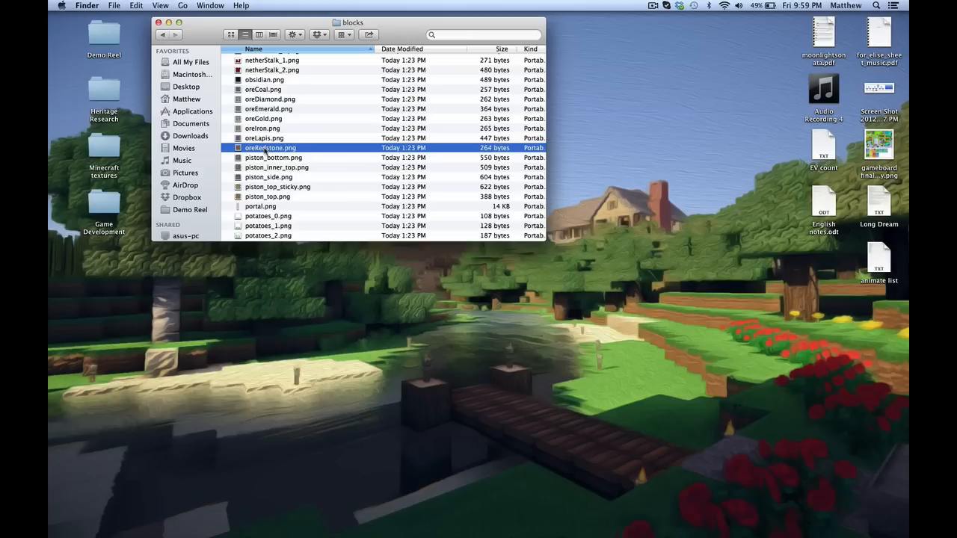
right_click(264, 149)
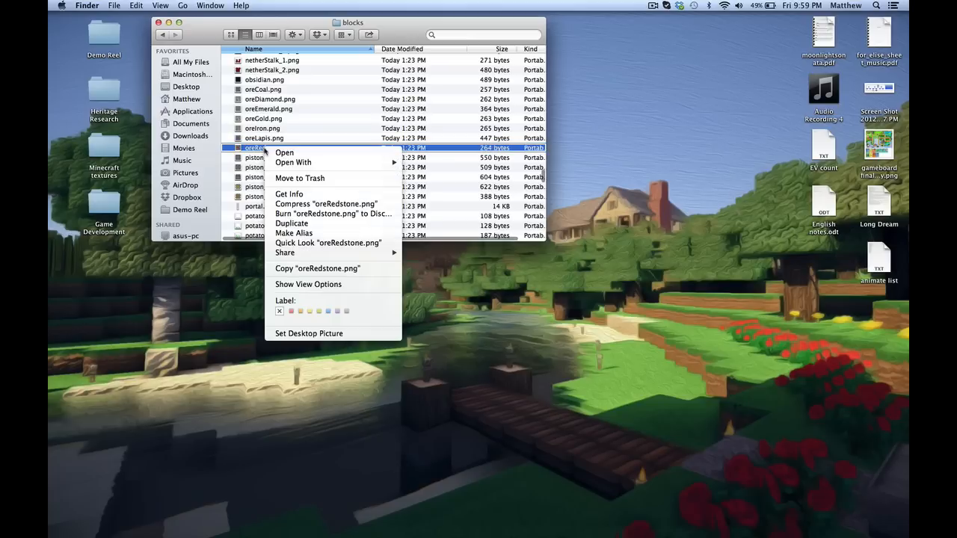
click(255, 150)
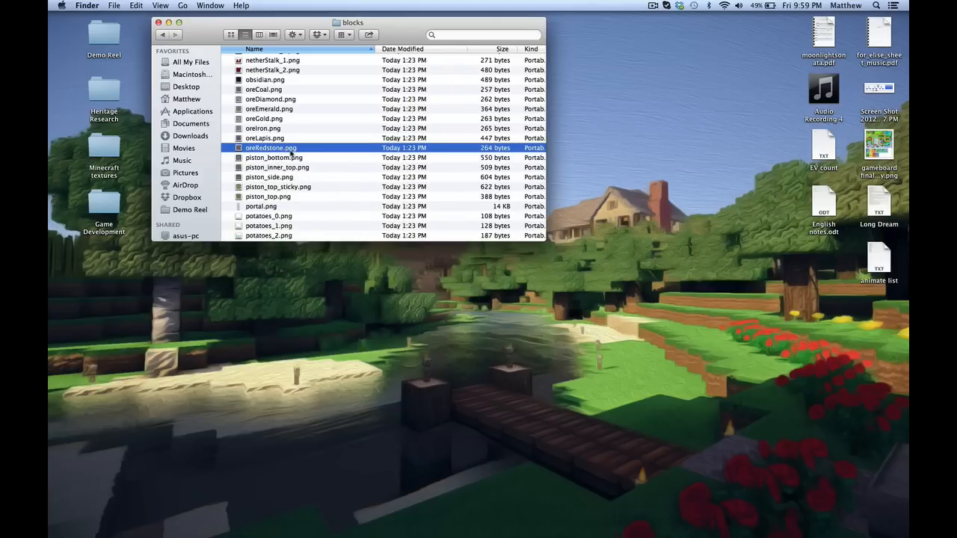
right_click(289, 153)
mouse_move(351, 165)
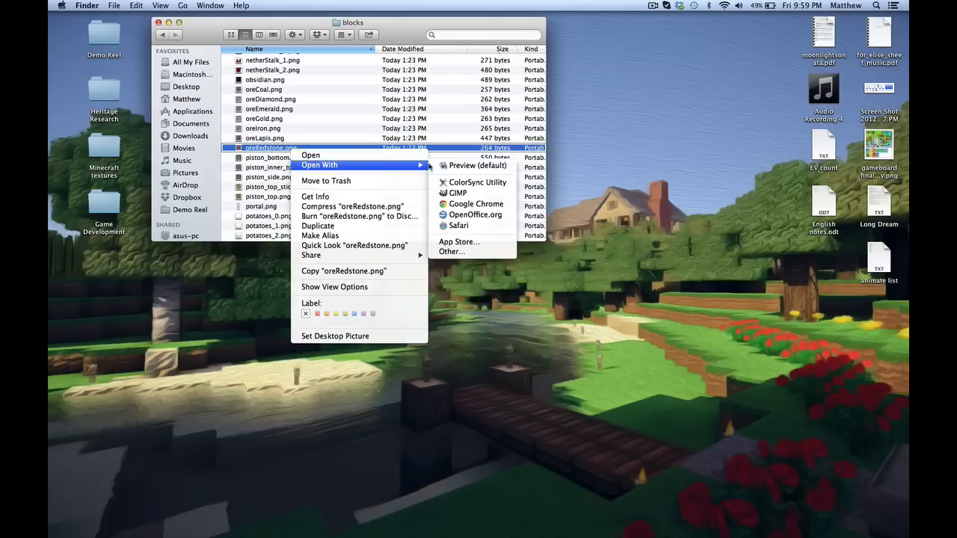
click(457, 194)
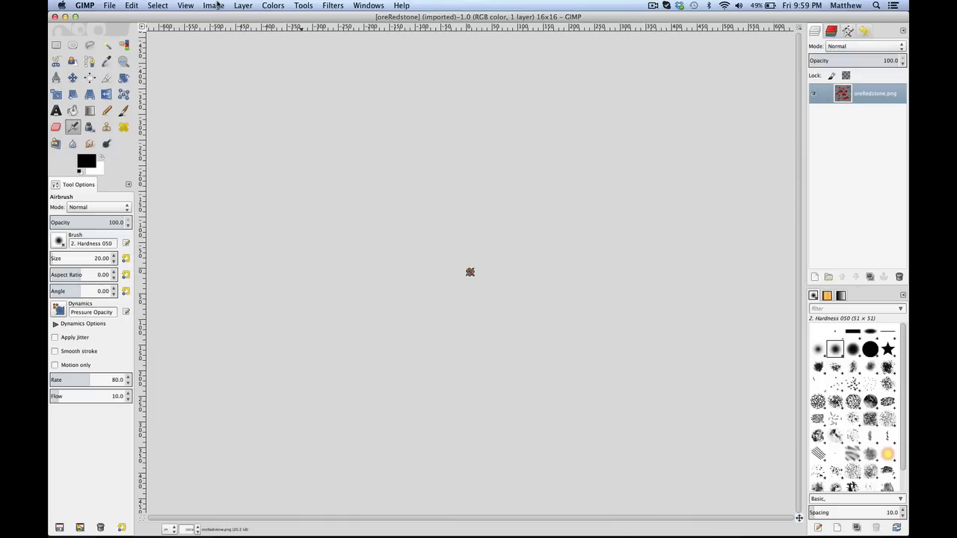
Resize the image canvas to a height of 320 px, keeping the 16 px width.
click(214, 5)
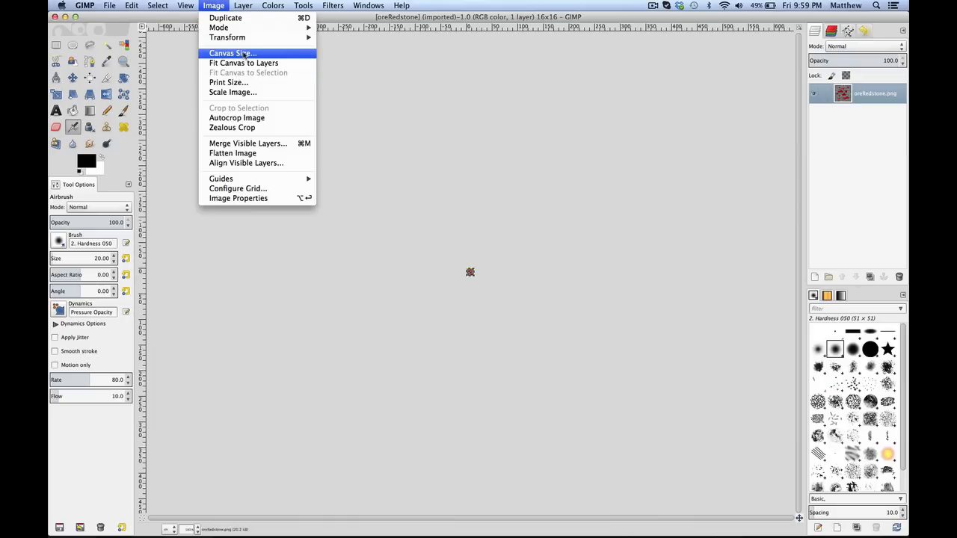
click(243, 54)
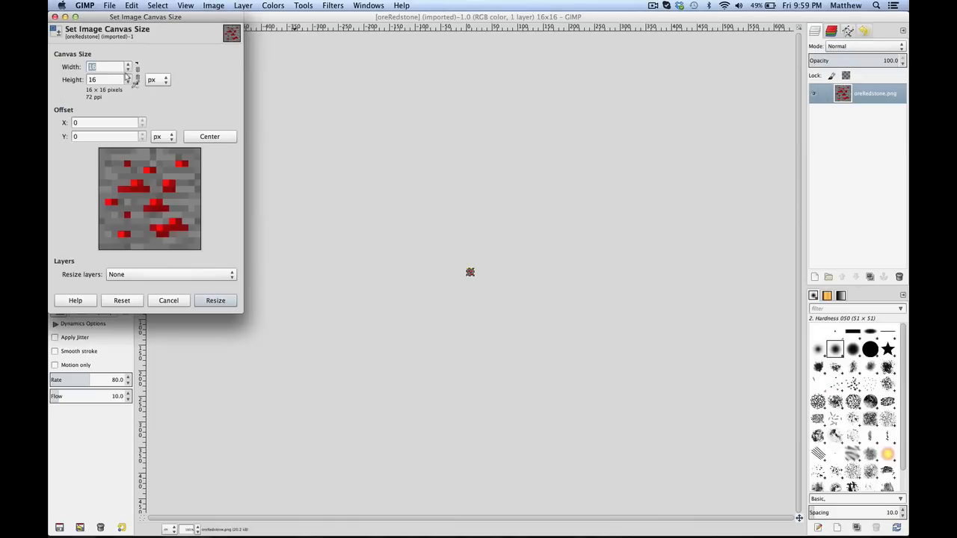
click(107, 78)
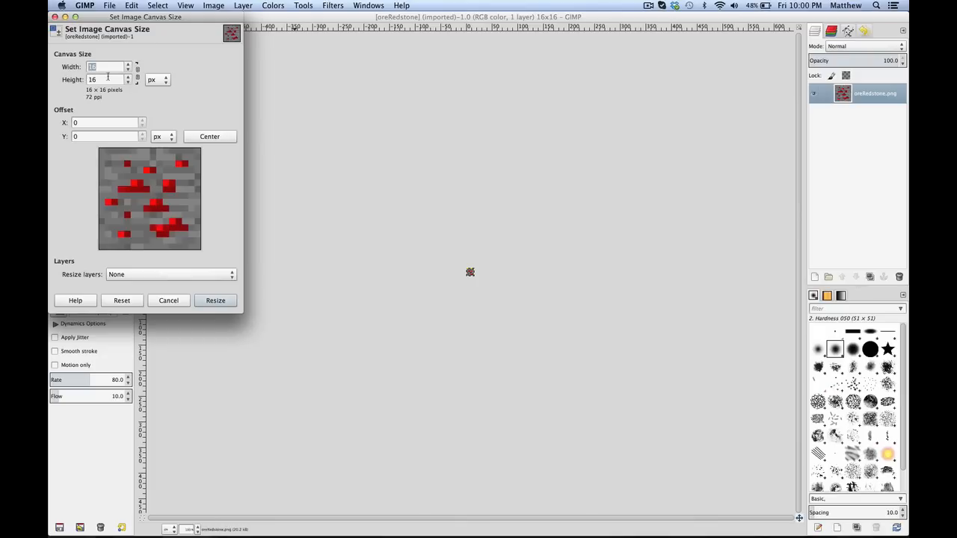
key(BackSpace)
key(BackSpace)
text(320)
click(214, 300)
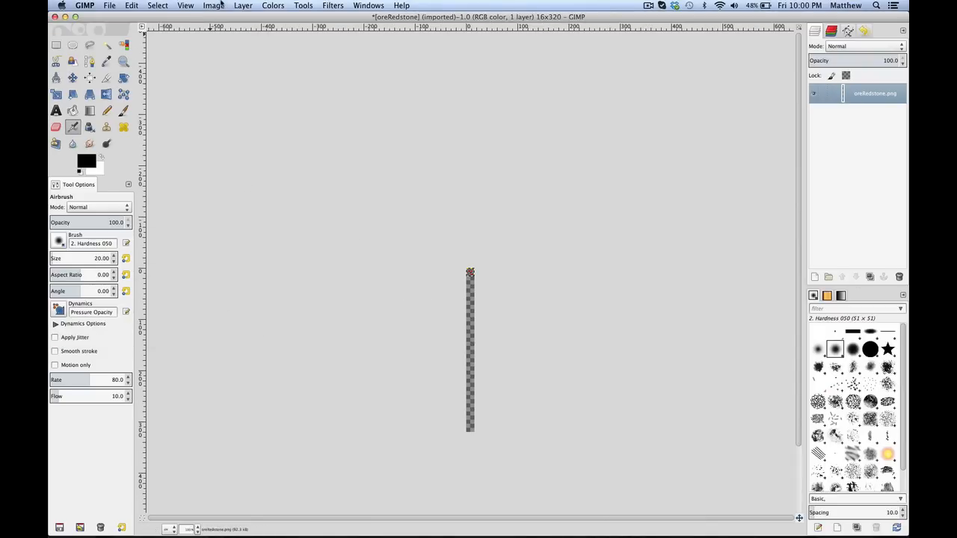
Expand the oreRedstone.png layer to the full image size.
click(216, 5)
mouse_move(243, 5)
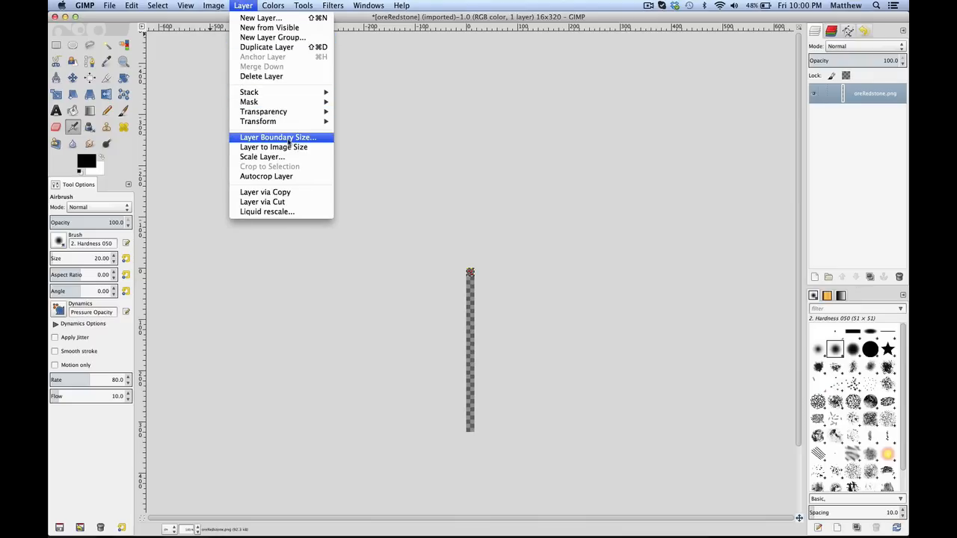
click(288, 149)
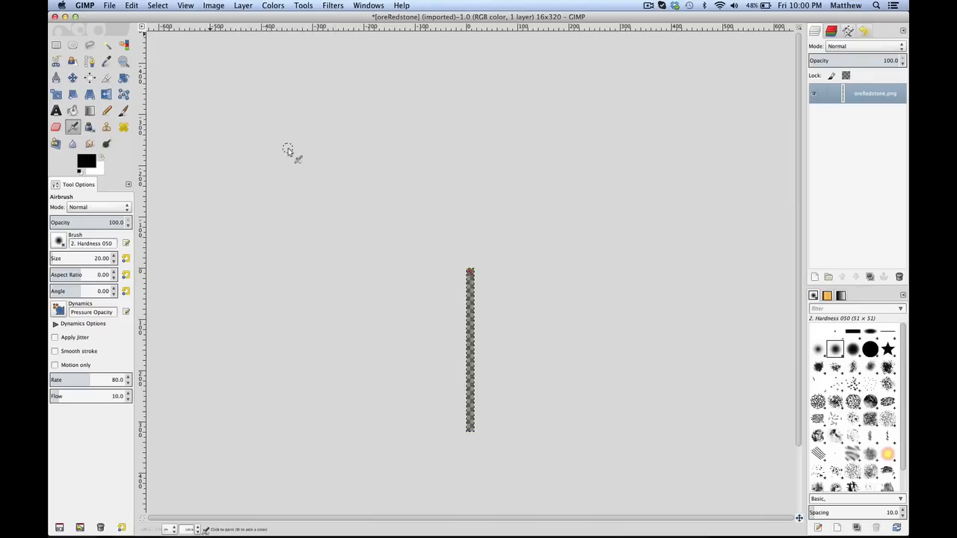
Sample the ore's bright red as the background colour and its dark red as the foreground colour.
scroll(333, 168, up, 5)
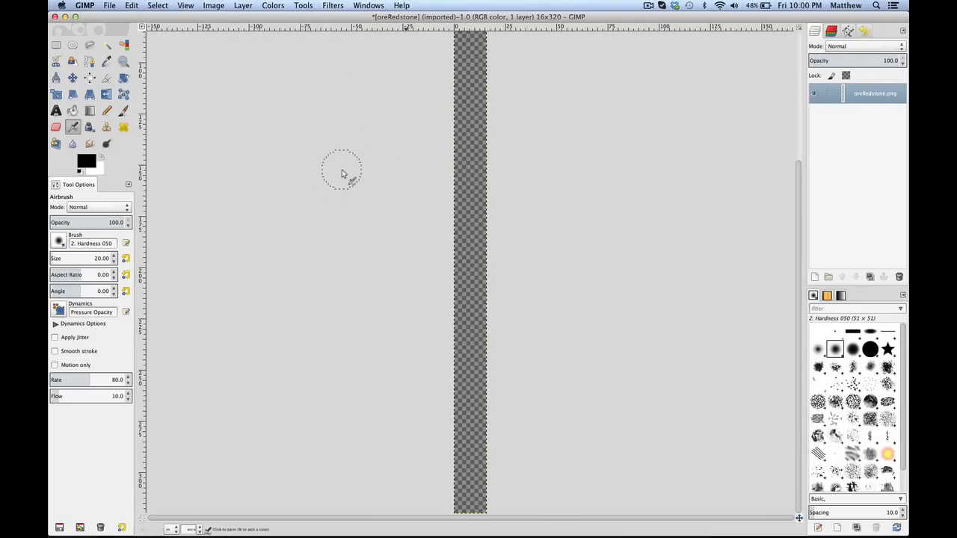
scroll(341, 174, down, 3)
scroll(341, 174, up, 5)
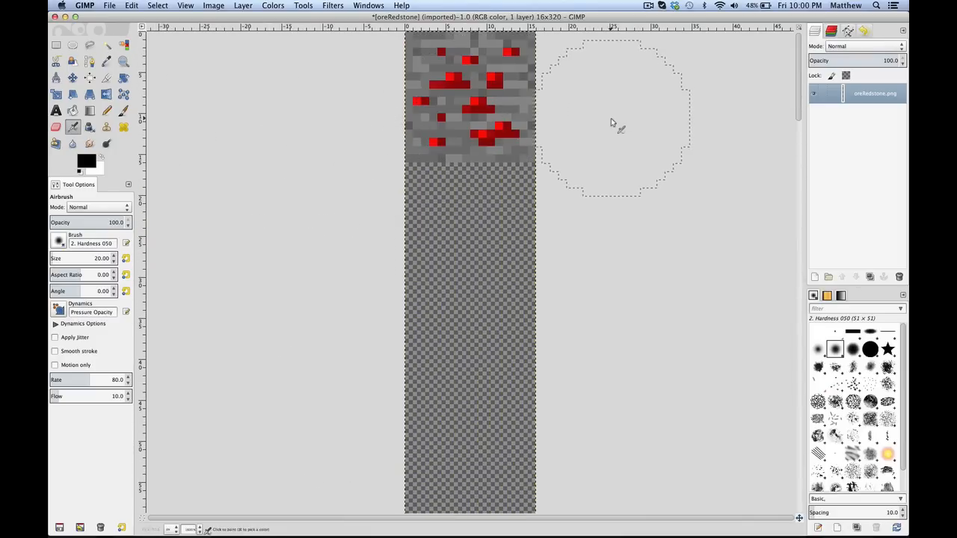
click(107, 61)
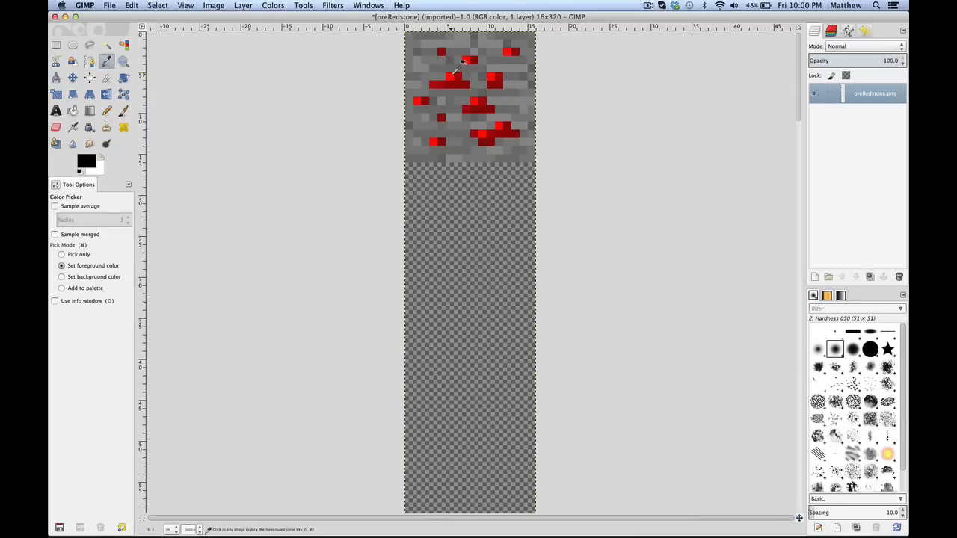
click(454, 69)
key(x)
click(521, 129)
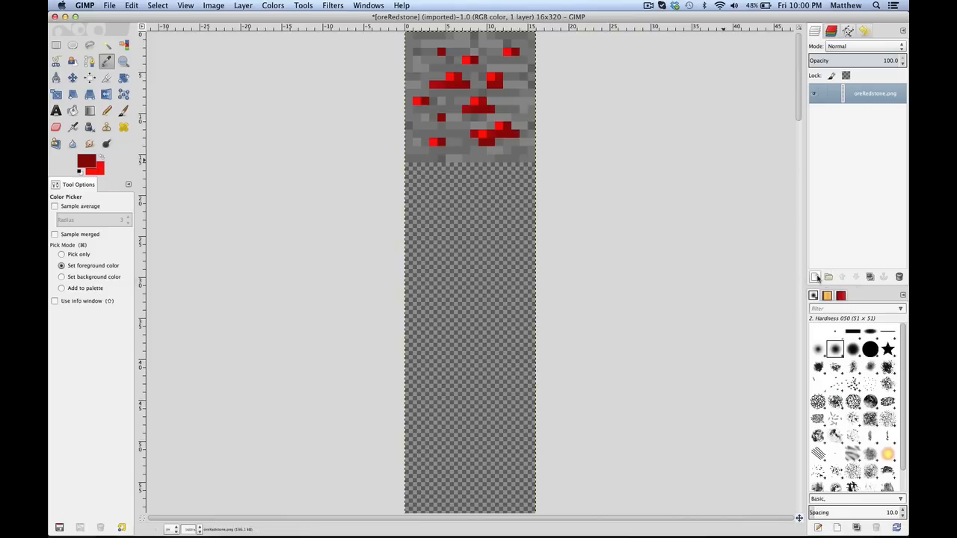
Create a 16 × 320 px layer filled with the background colour and move it below the oreRedstone.png layer.
click(816, 278)
click(101, 127)
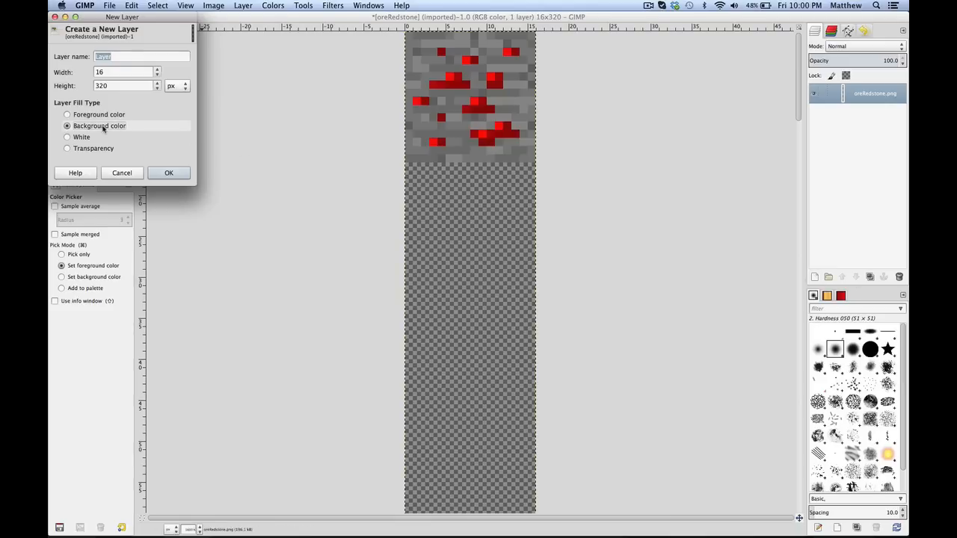
click(169, 173)
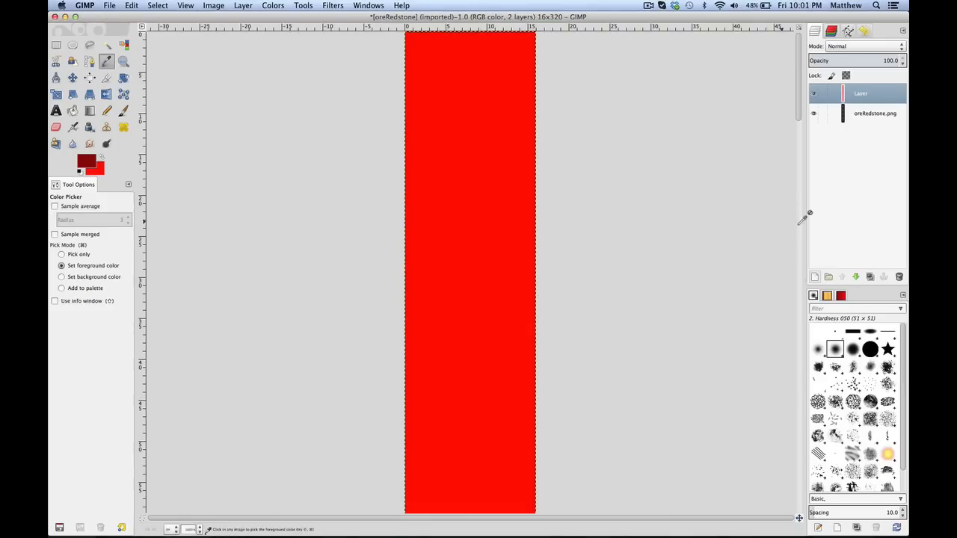
click(856, 277)
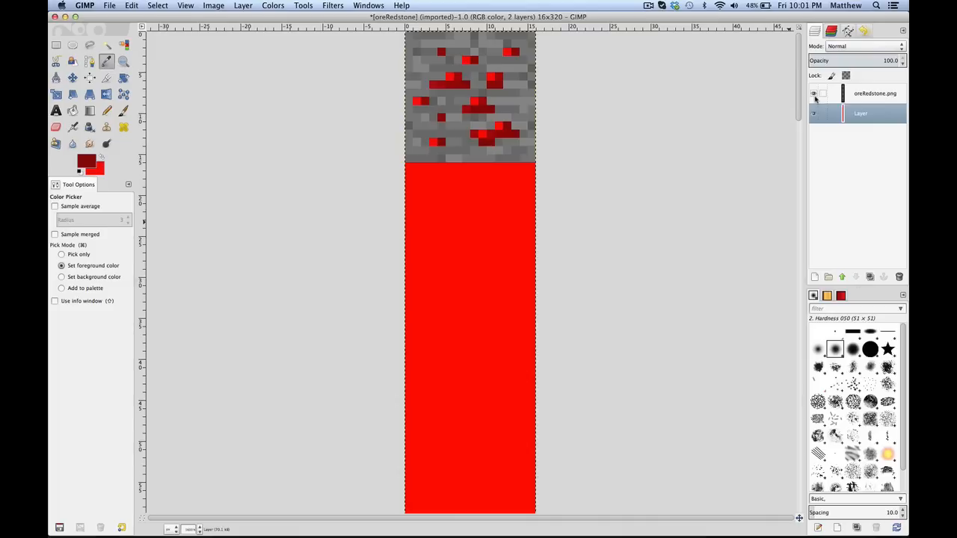
Hide the oreRedstone.png layer and fill the new layer with a linear gradient from bright red at its top to dark red at its bottom.
click(813, 94)
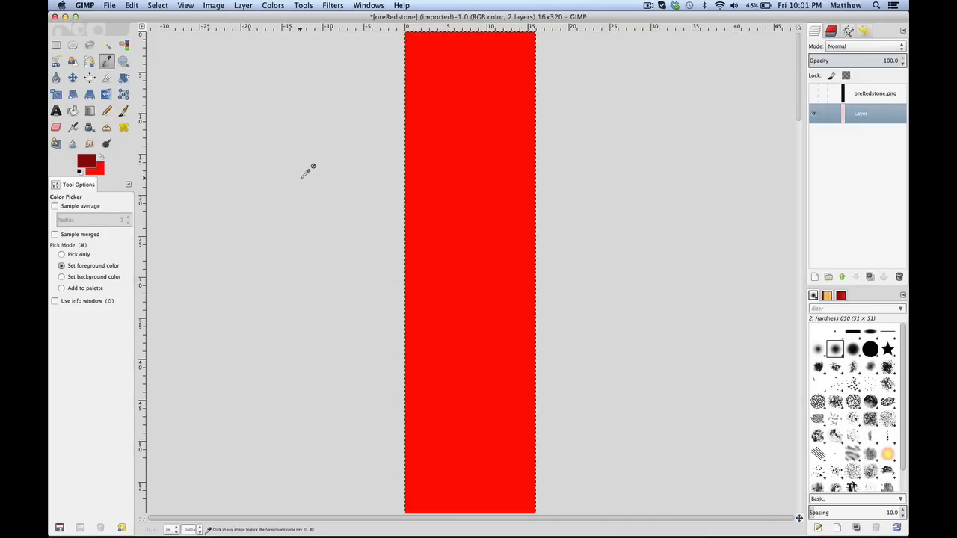
key(x)
key(l)
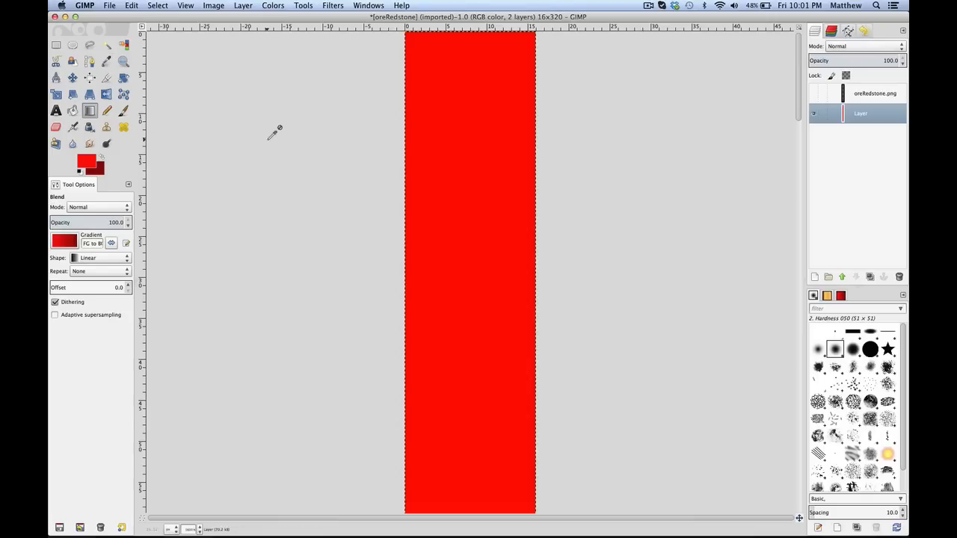
key(minus)
key(minus)
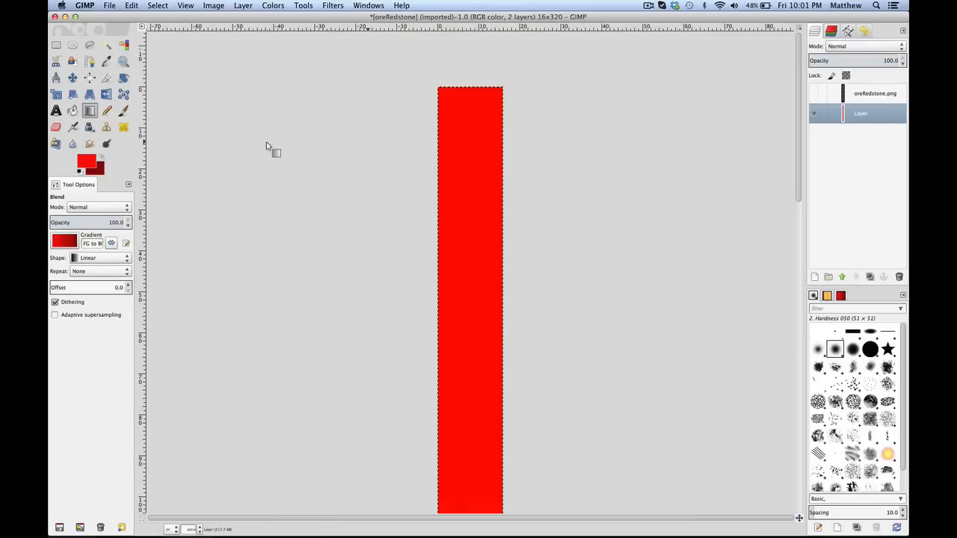
key(minus)
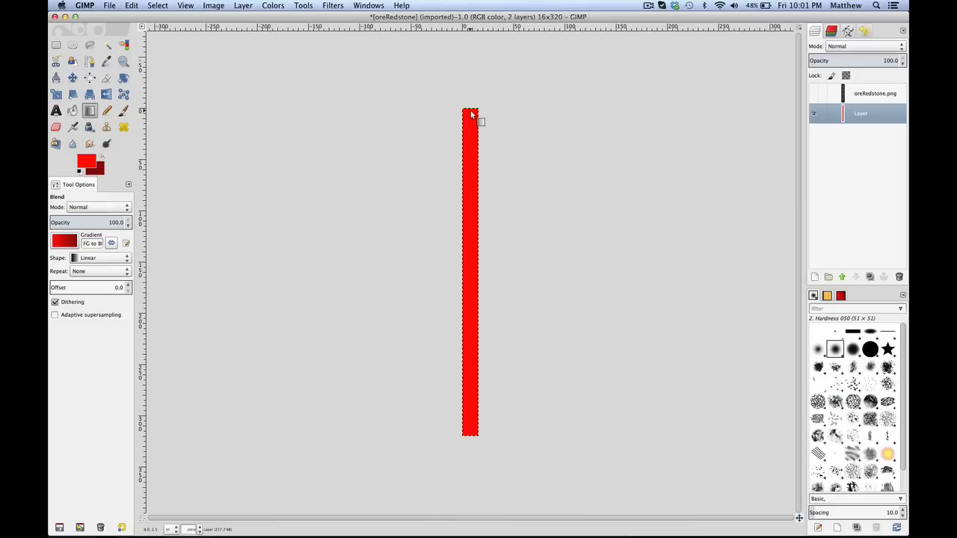
drag(471, 113, 472, 438)
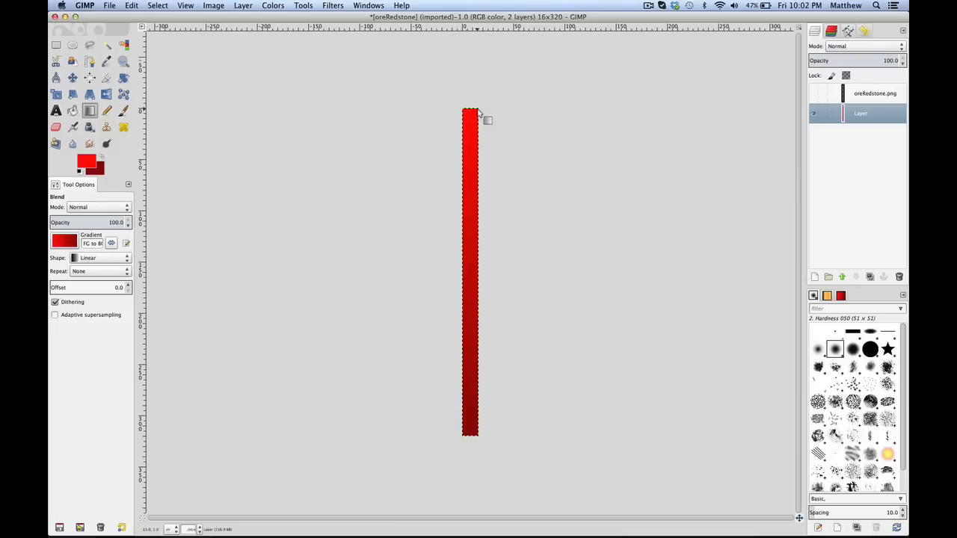
Export the image as oreRedstone.png into the texturepacks/Animated/textures/blocks folder with the default PNG options.
click(108, 5)
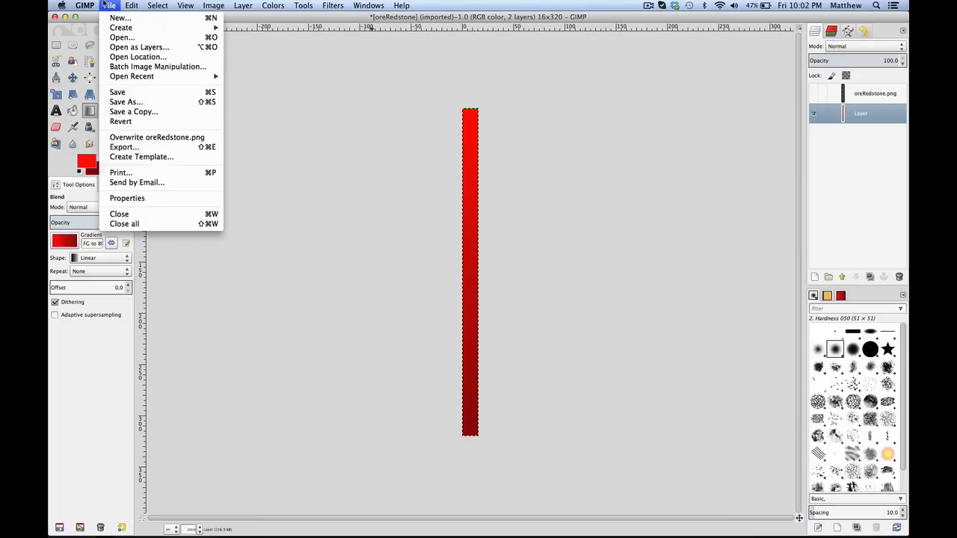
click(134, 148)
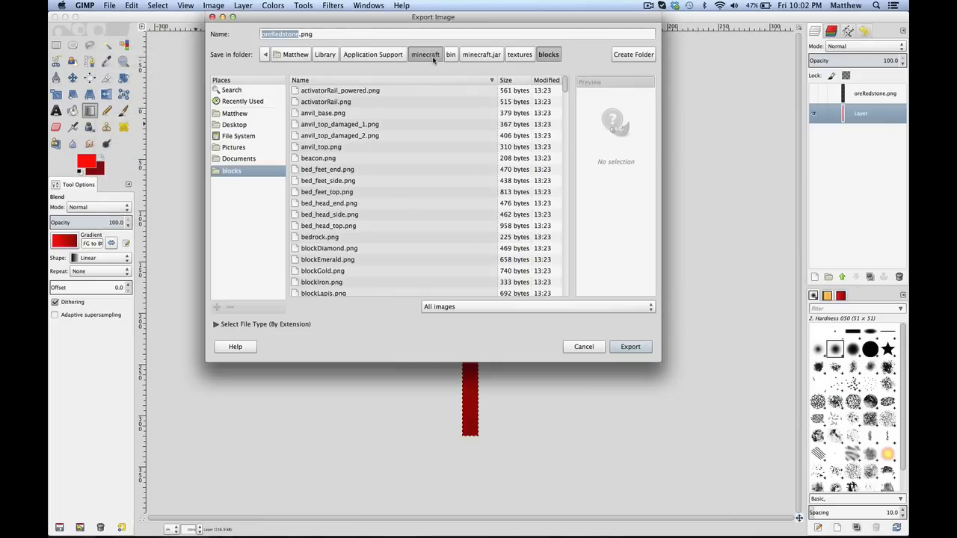
click(433, 58)
click(331, 160)
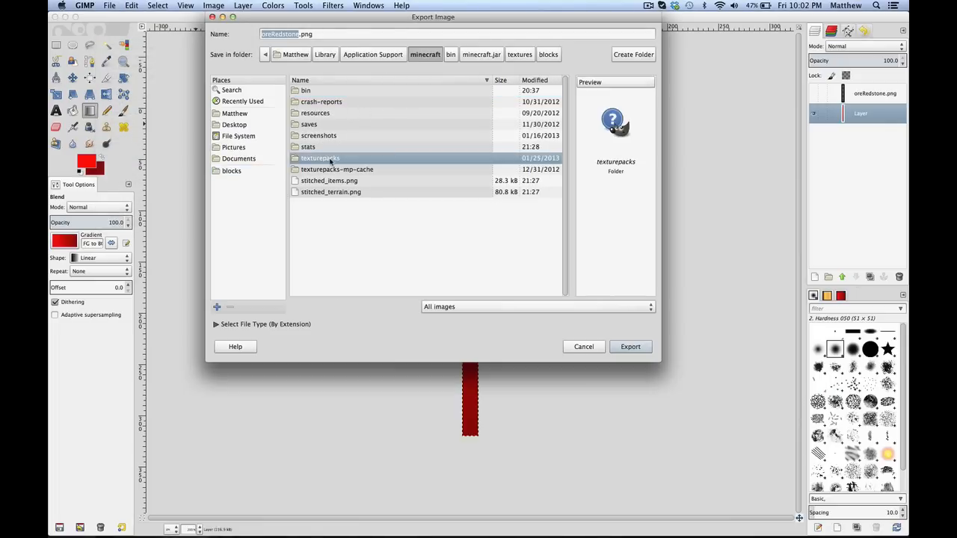
double_click(331, 160)
double_click(334, 92)
click(332, 91)
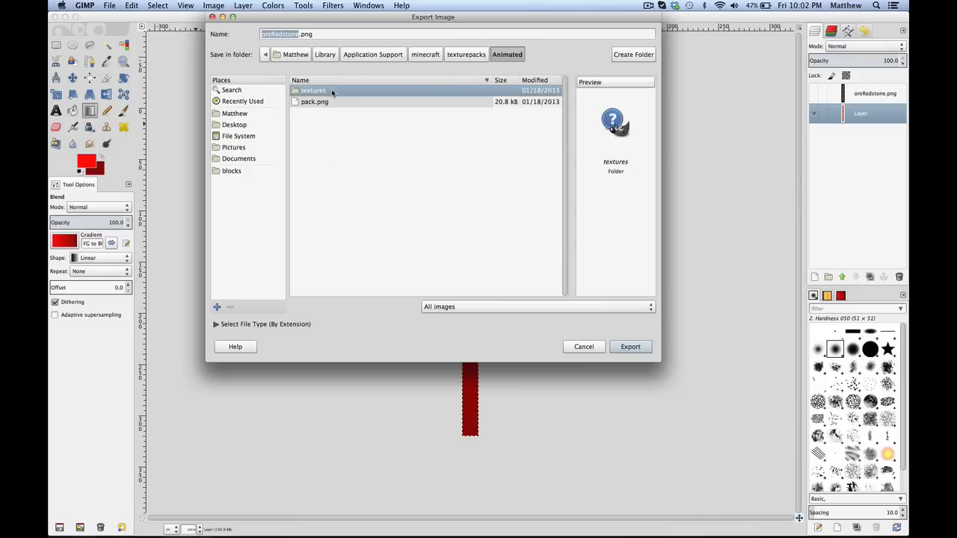
double_click(332, 91)
click(331, 92)
double_click(331, 91)
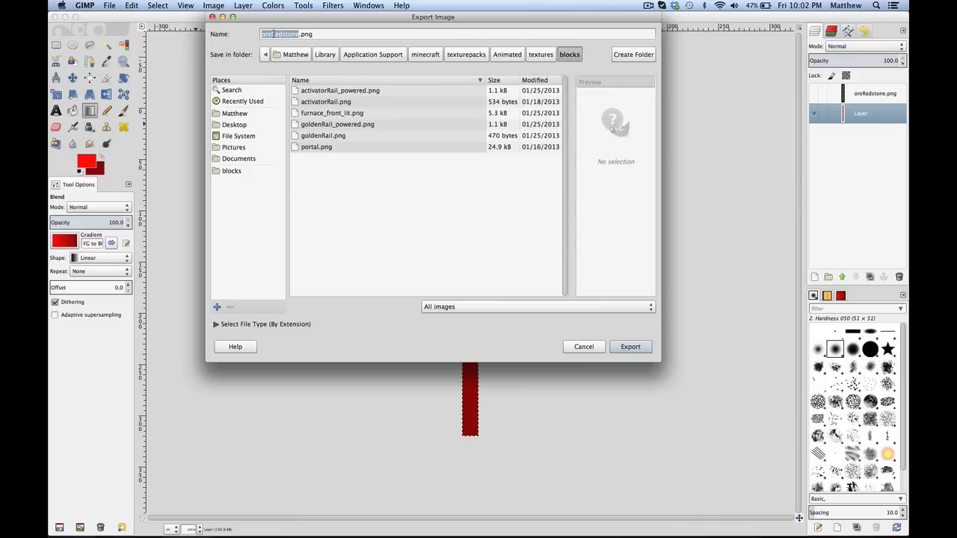
click(630, 347)
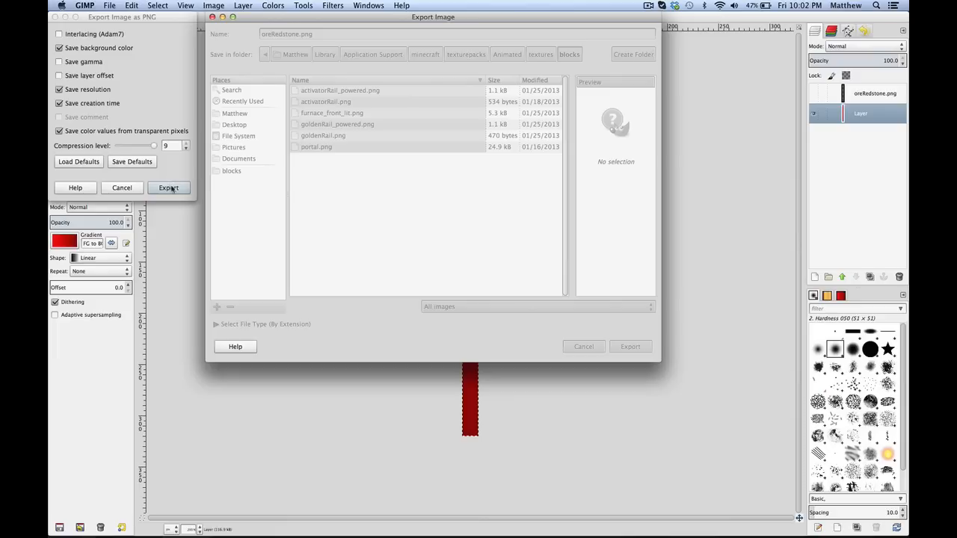
click(172, 188)
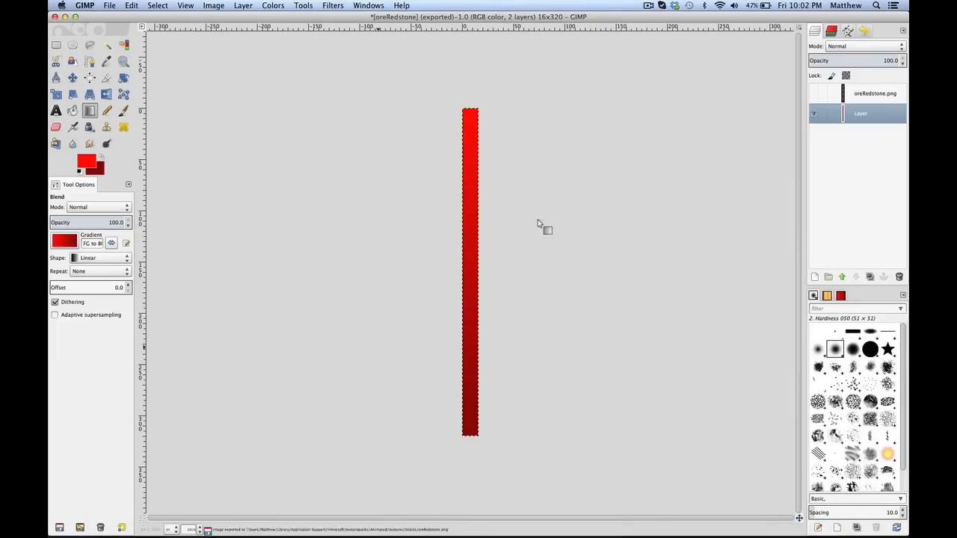
Switch to TextEdit and create a new blank document, placing its window over the middle of the image.
click(876, 5)
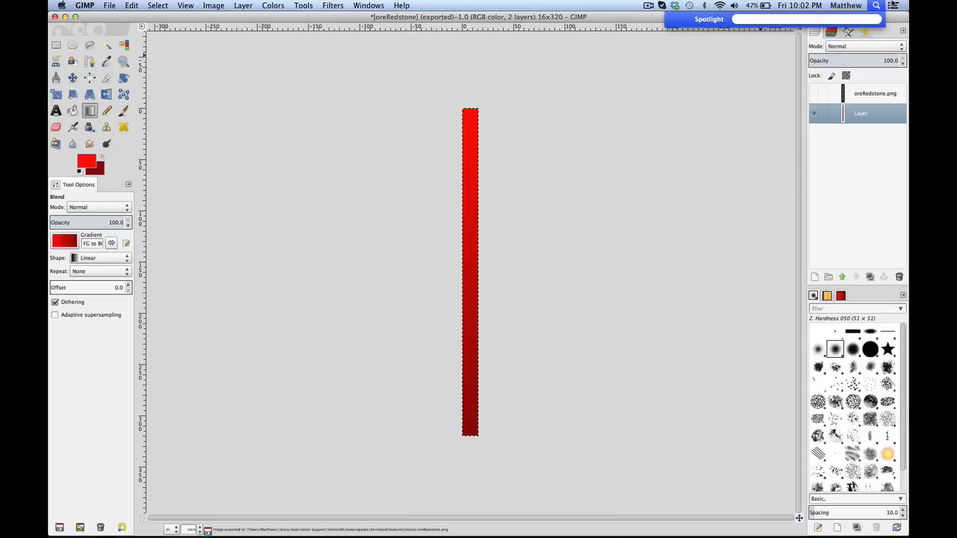
key(Escape)
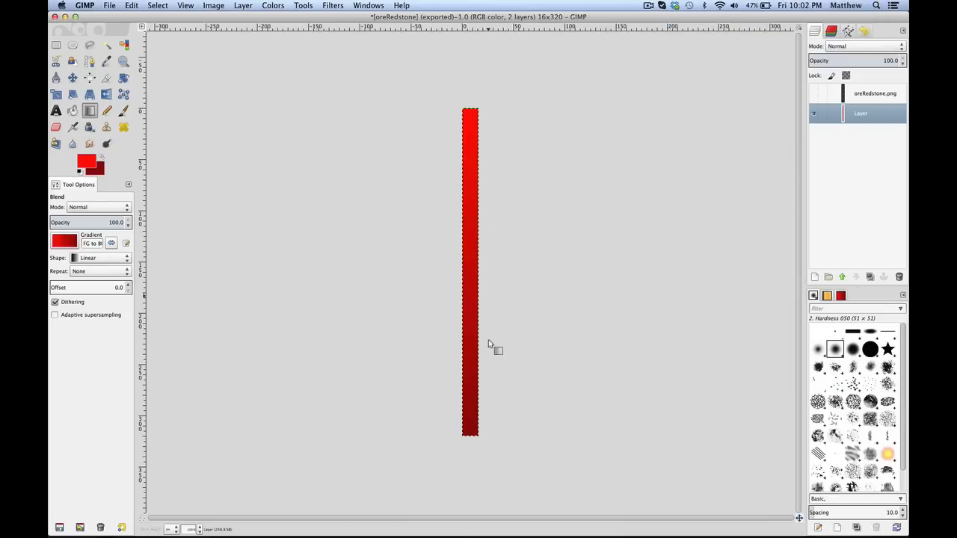
click(875, 5)
text(text)
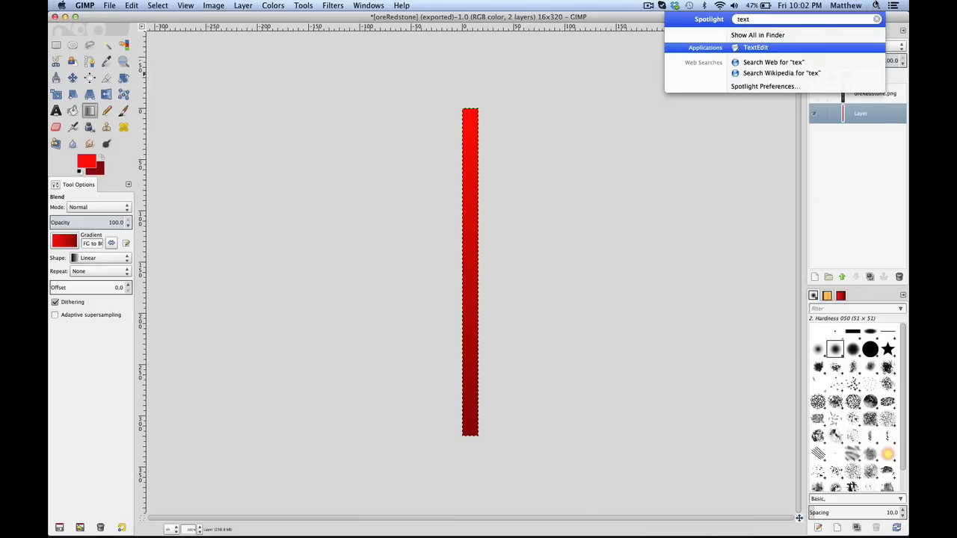
key(Return)
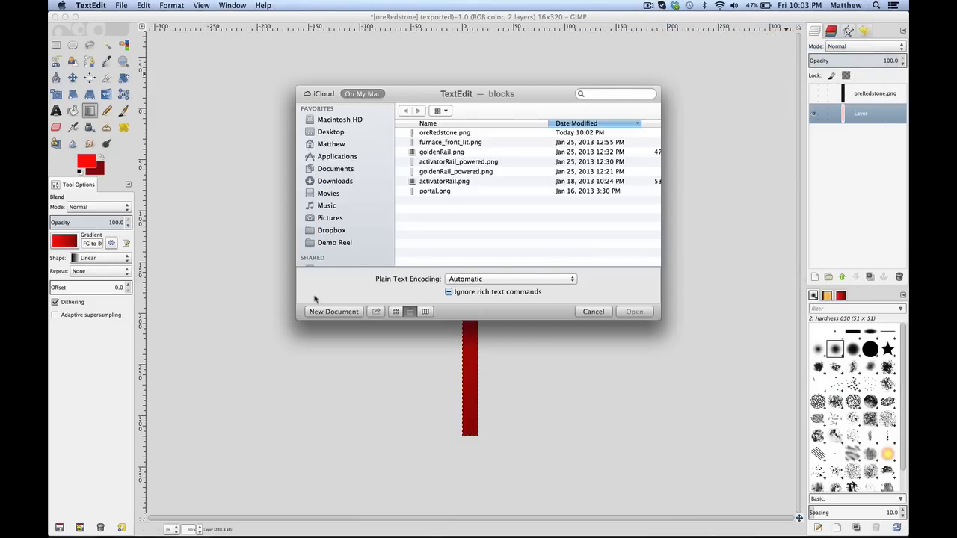
click(333, 311)
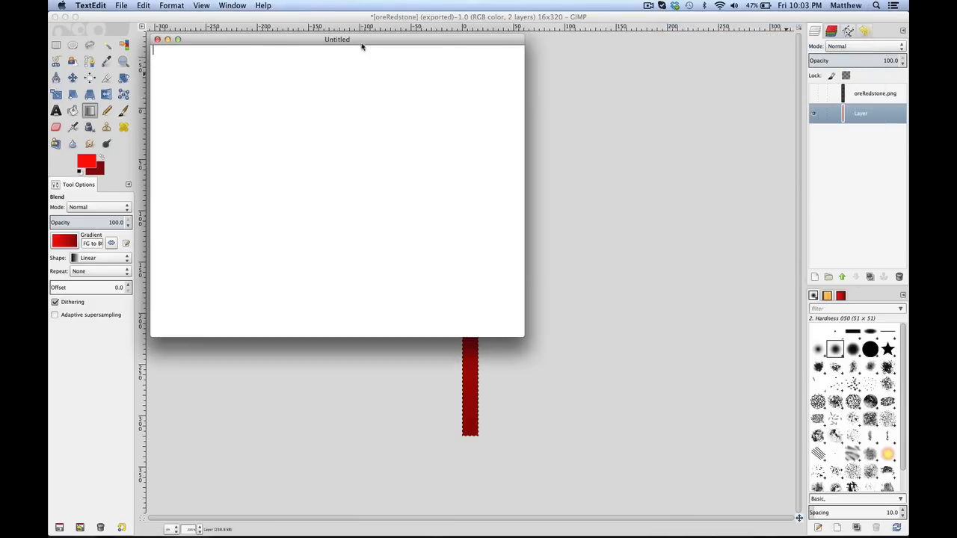
drag(362, 43, 481, 105)
Enter the ascending animation frame numbers 0 to 19 in the blank document, one number per line.
text(0)
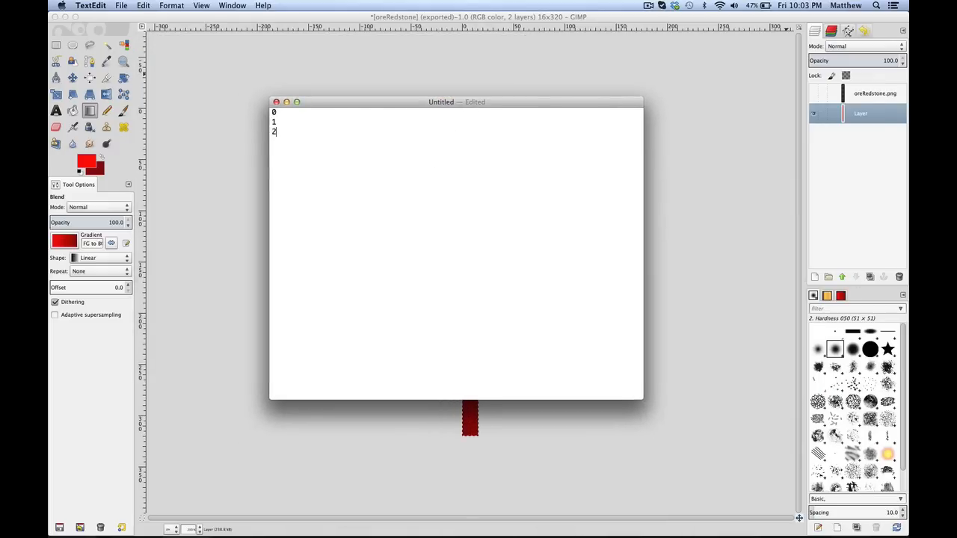
text(5)
key(Return)
text(6)
text(10)
key(Return)
text(12)
key(Return)
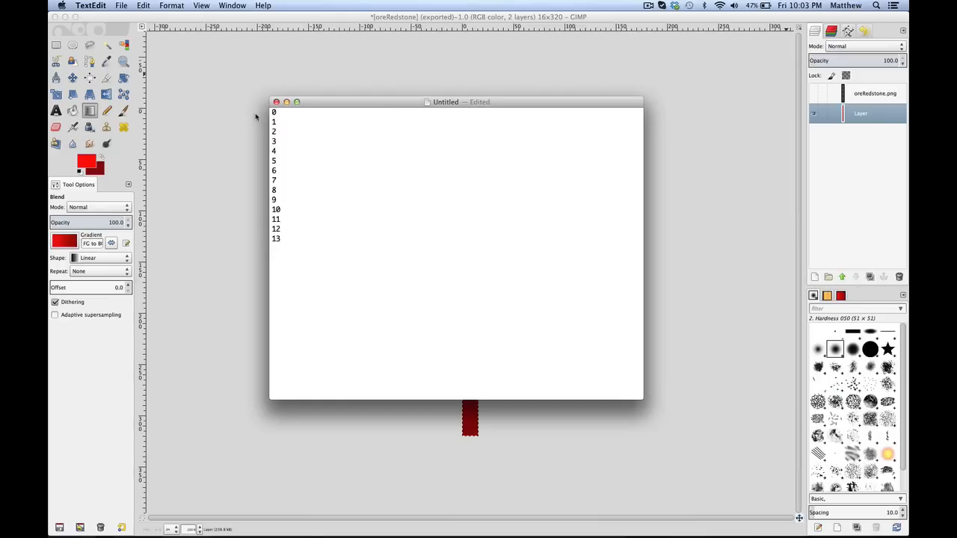
text(146)
key(Return)
text(17 )
text(18)
key(Return)
Continue the frame list below 19 with the descending numbers 18 to 1, one per line.
text(18)
key(Return)
text(4)
key(Return)
text(14 )
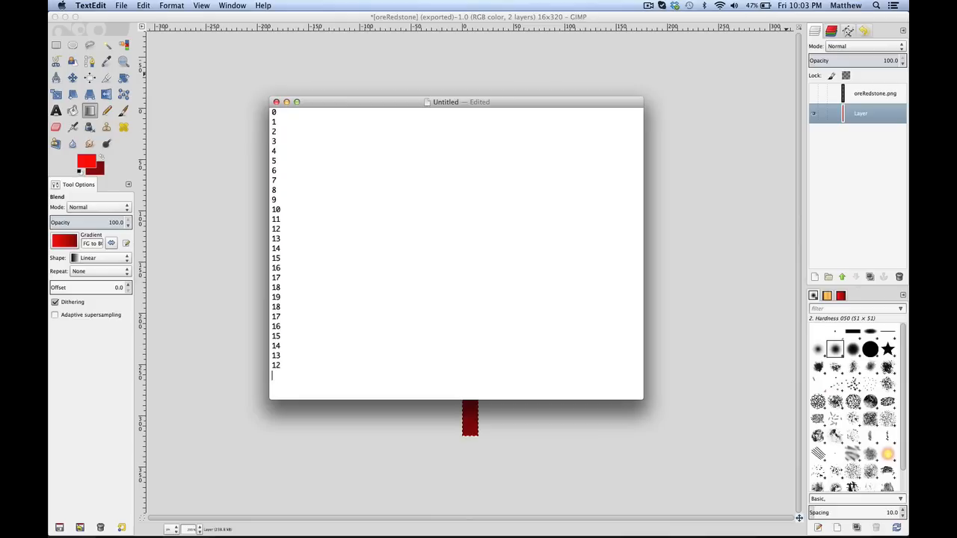
text(15 1)
key(Return)
text(10 9 8 7 6 5 4 3)
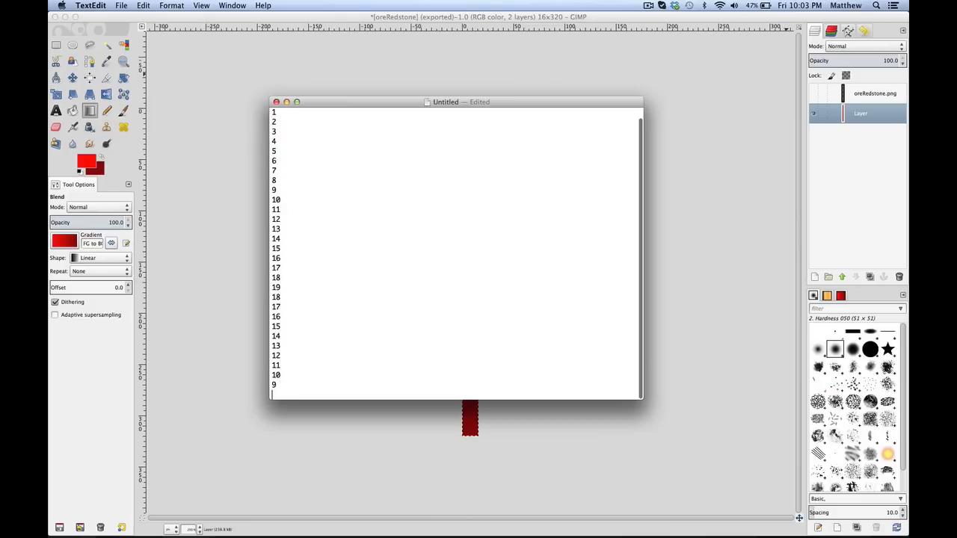
key(Return)
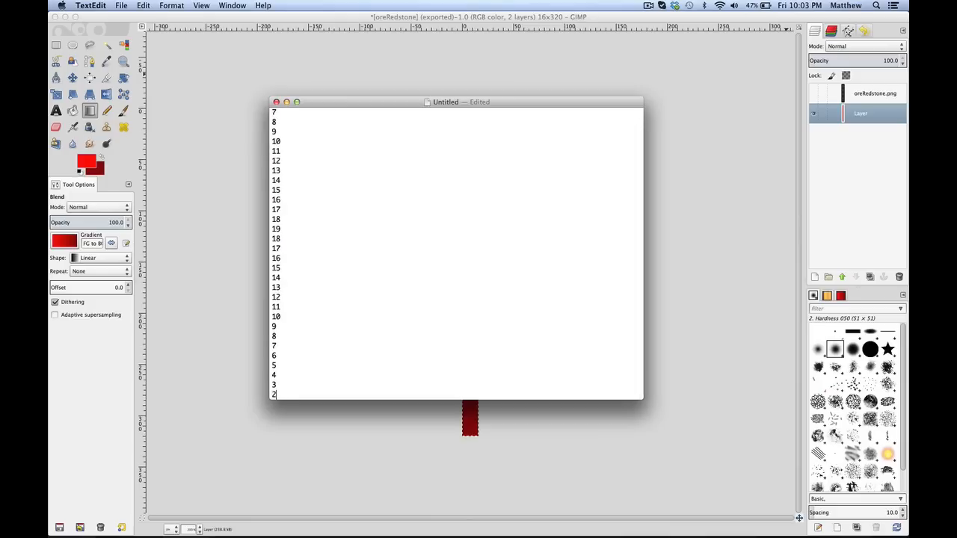
text(2)
key(Return)
text(1)
key(Return)
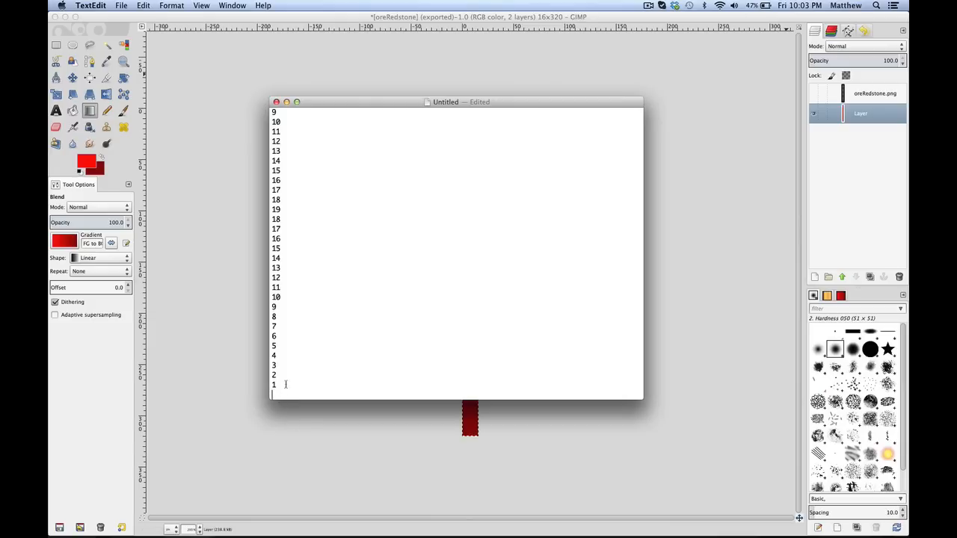
Check the frame list from start to end, start saving the document and name it oreRedstone.txt.
scroll(290, 364, up, 5)
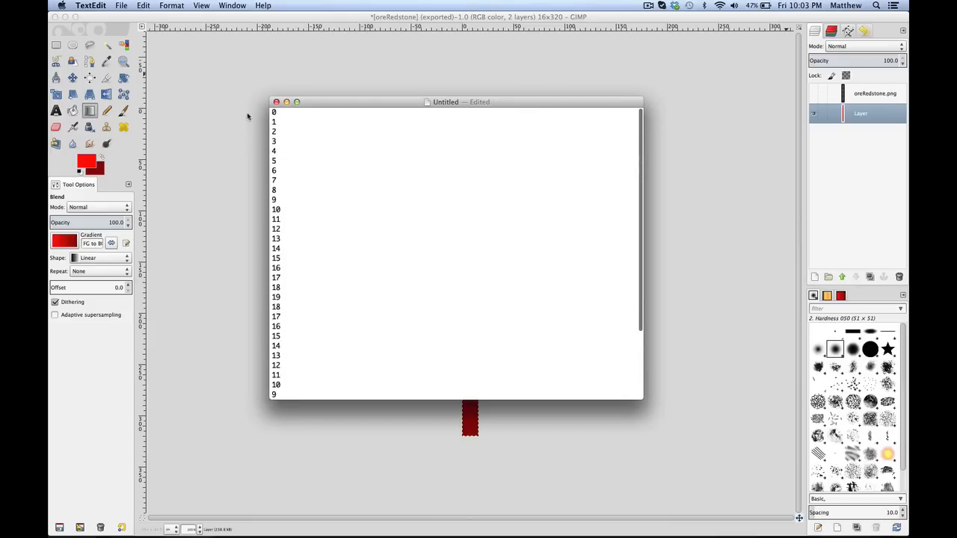
scroll(288, 210, down, 1)
scroll(297, 269, down, 1)
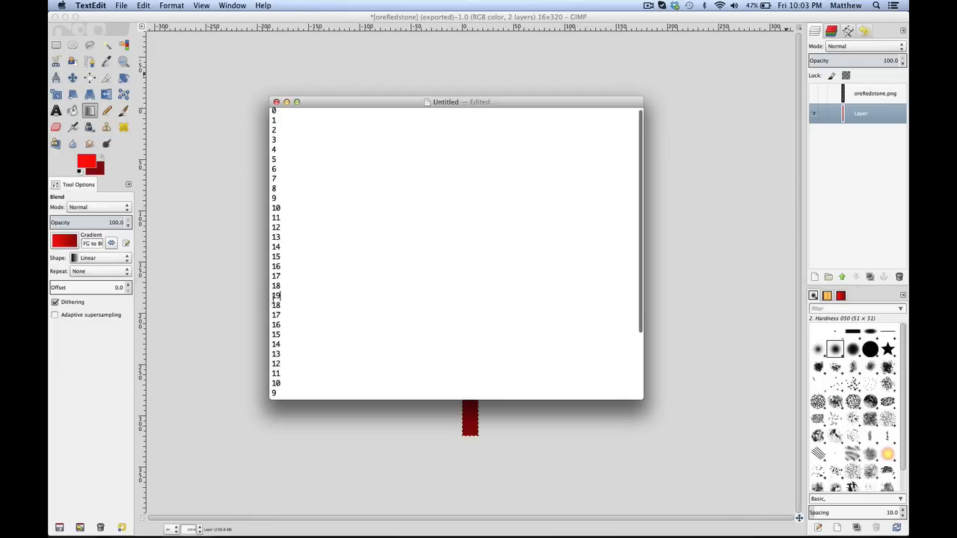
scroll(291, 126, down, 5)
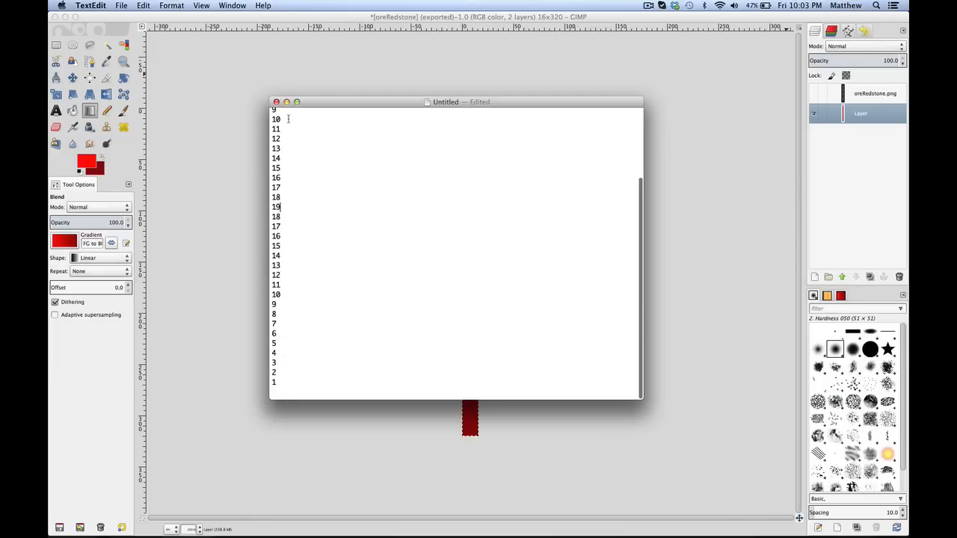
scroll(289, 121, up, 5)
click(122, 6)
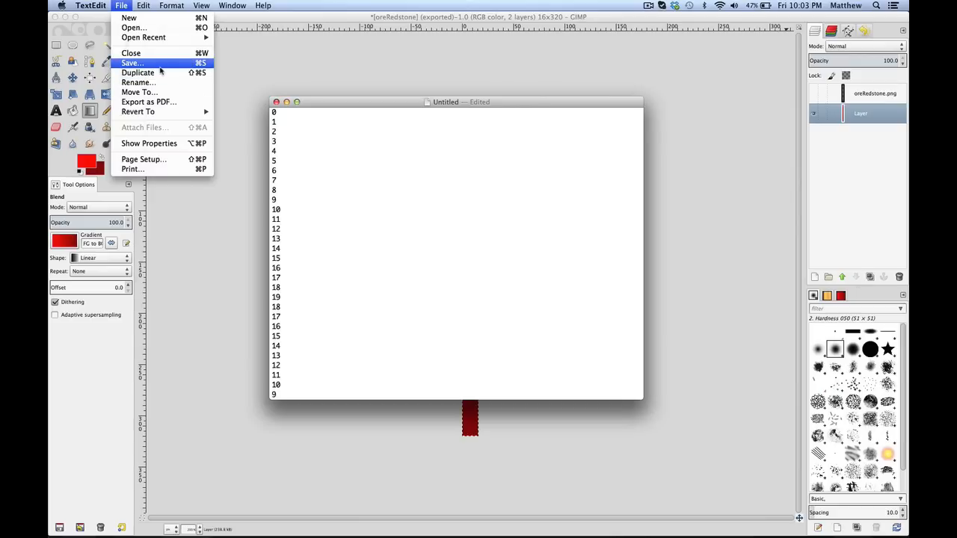
click(159, 63)
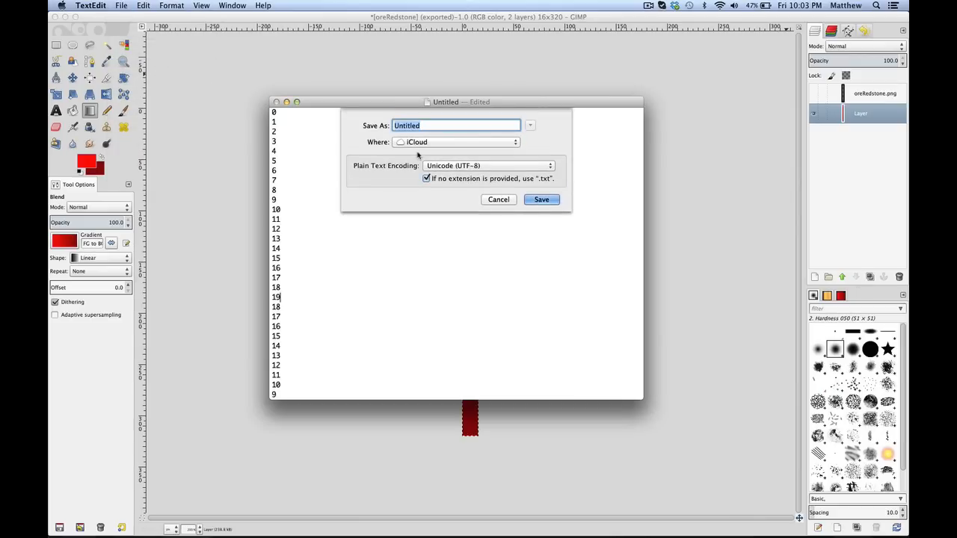
text(oreRedstone)
text(.txt)
Save oreRedstone.txt in the minecraft/texturepacks/Animated/textures/blocks folder with Unicode (UTF-8) encoding.
click(502, 142)
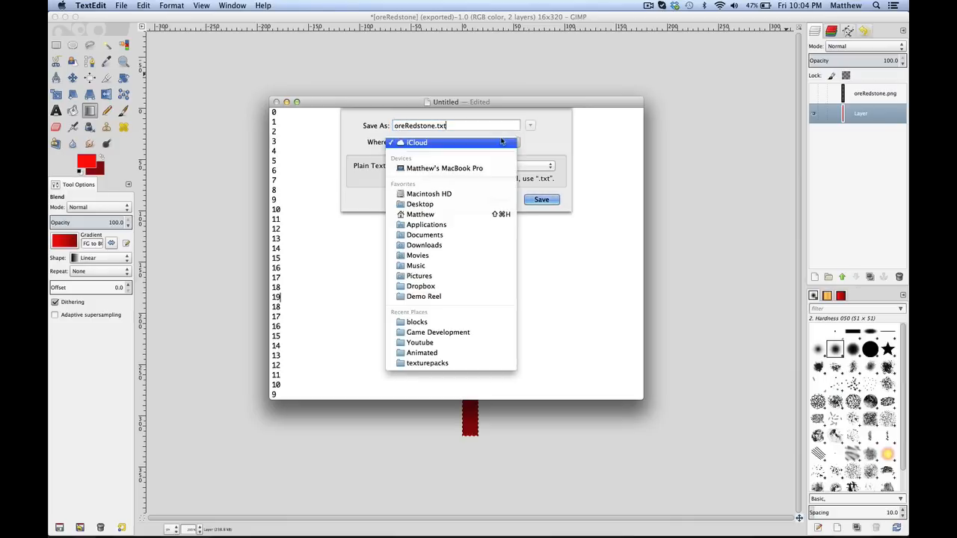
click(465, 204)
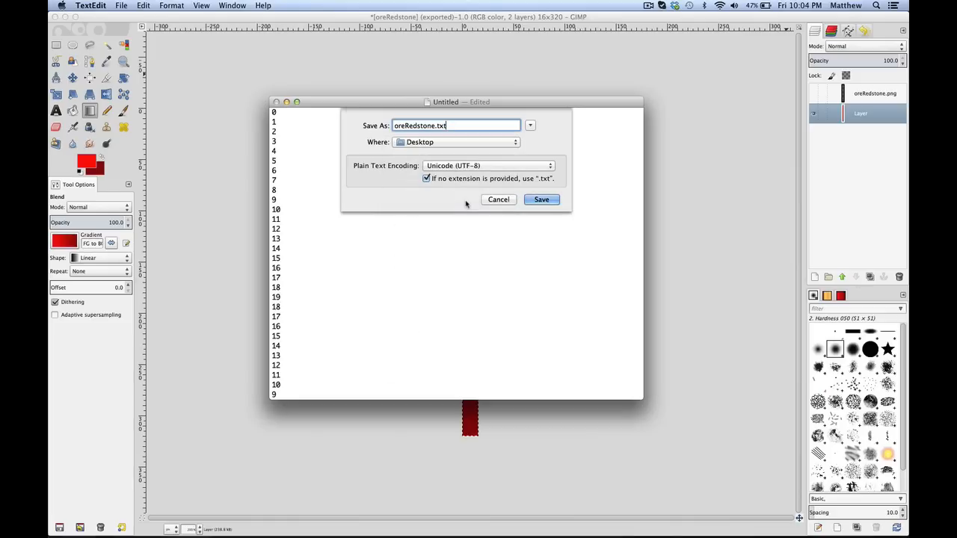
key(super+shift+g)
key(Return)
click(530, 126)
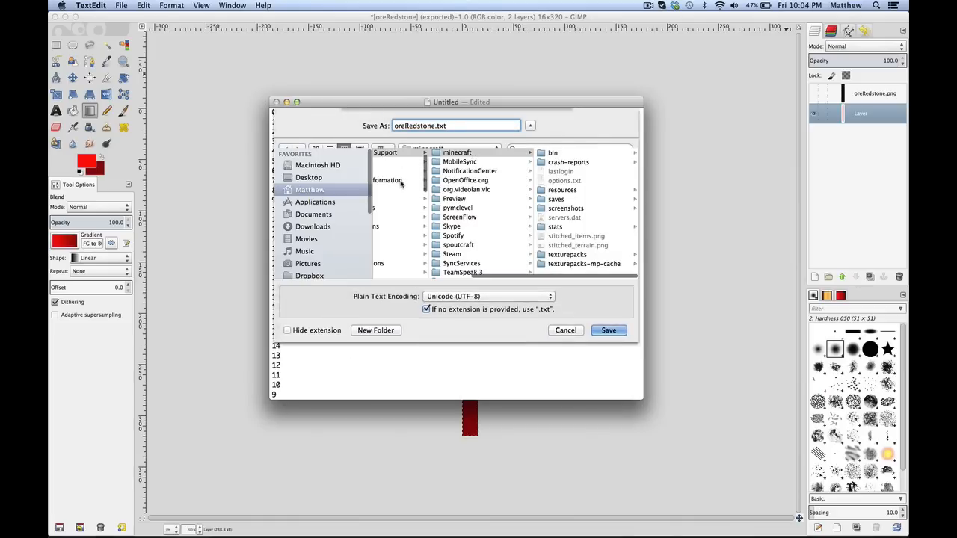
click(583, 257)
click(576, 152)
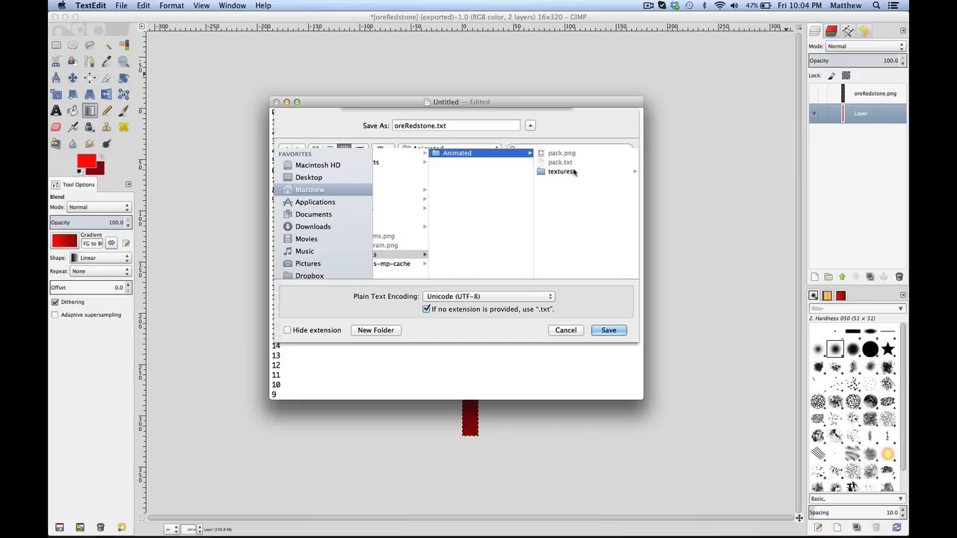
click(573, 171)
click(572, 151)
click(573, 152)
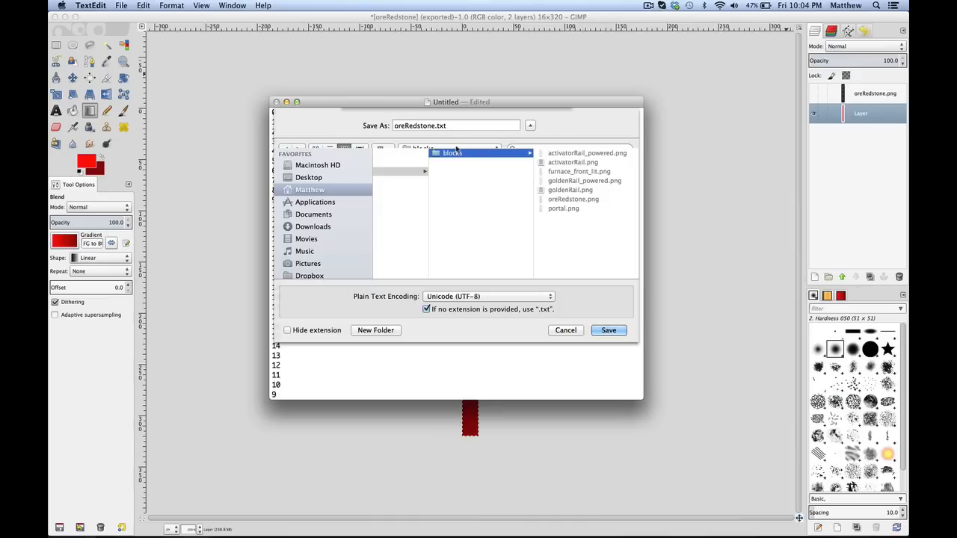
click(606, 332)
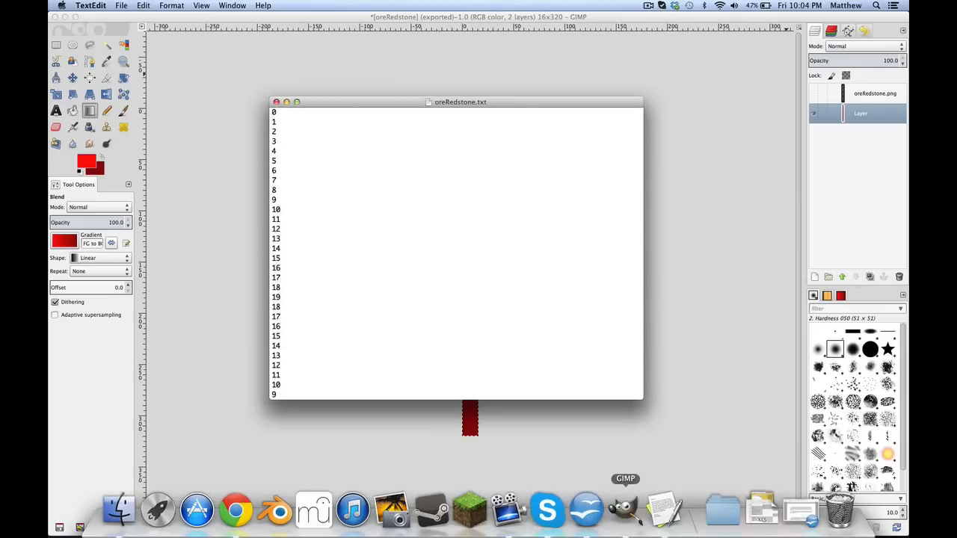
Launch Minecraft, log in with the remembered account and load the singleplayer world Texture Pack.
click(476, 514)
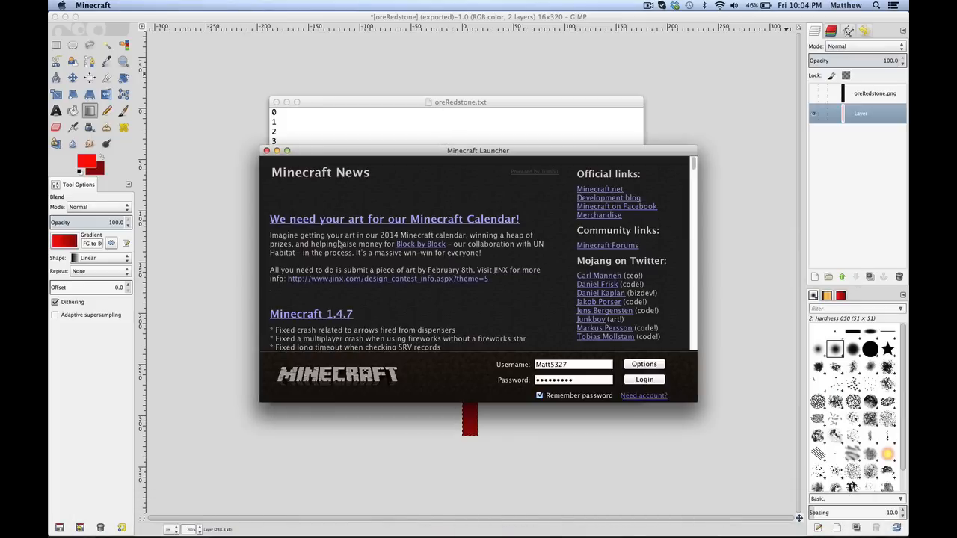
drag(342, 150, 293, 142)
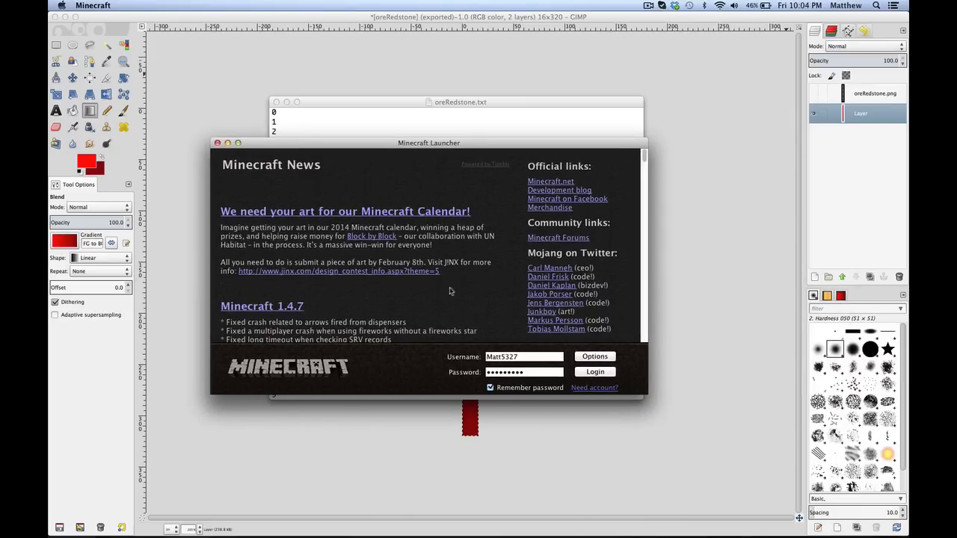
click(596, 374)
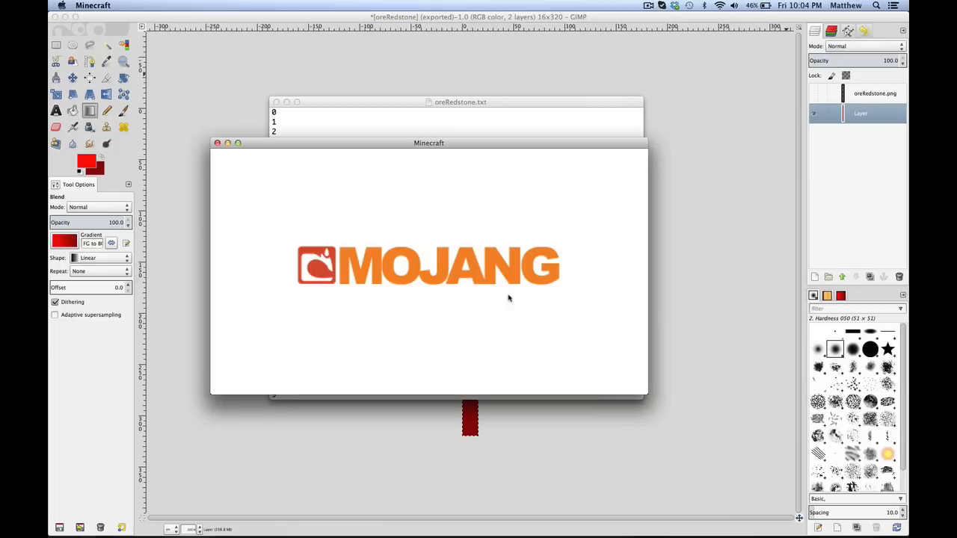
click(458, 269)
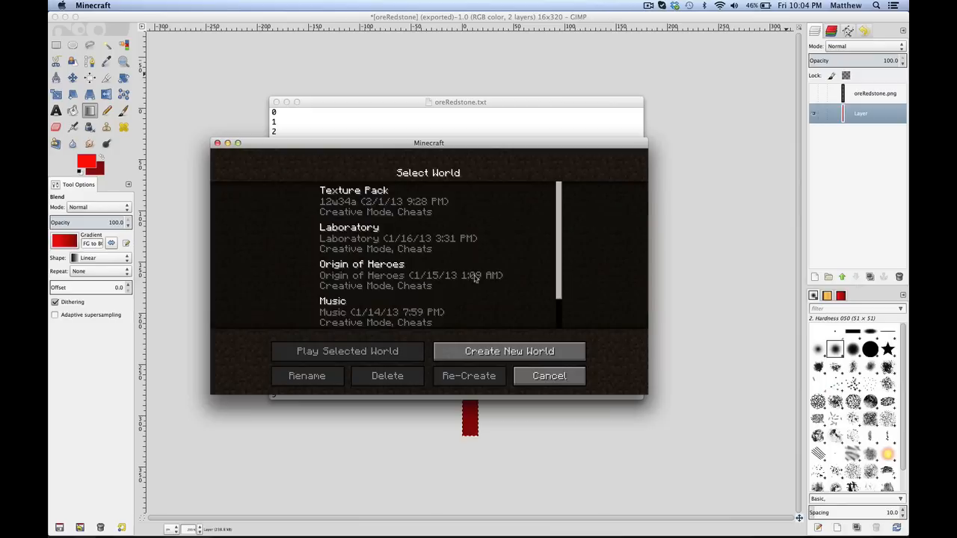
double_click(429, 207)
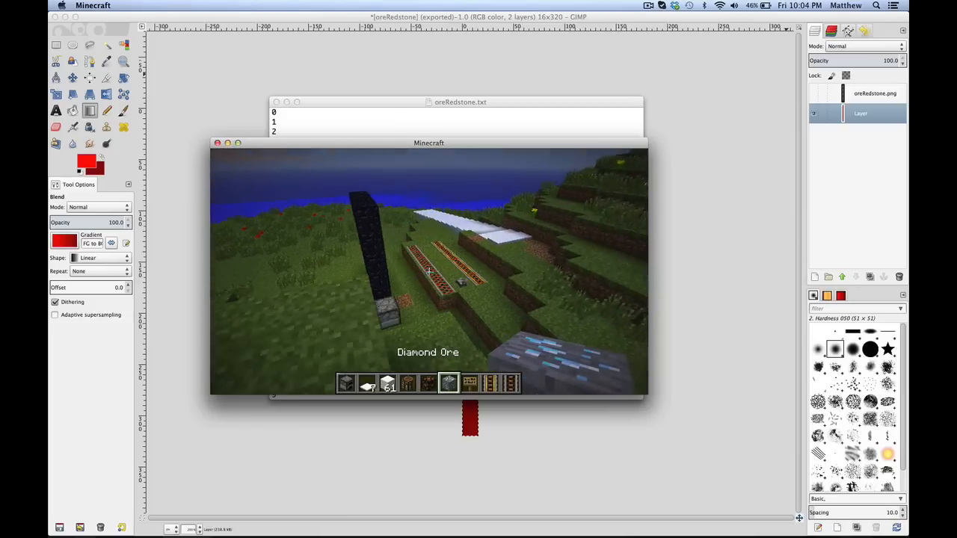
Find the retextured solid red ore among the creative inventory's building blocks and put it in the hotbar slot holding Diamond Ore.
key(w)
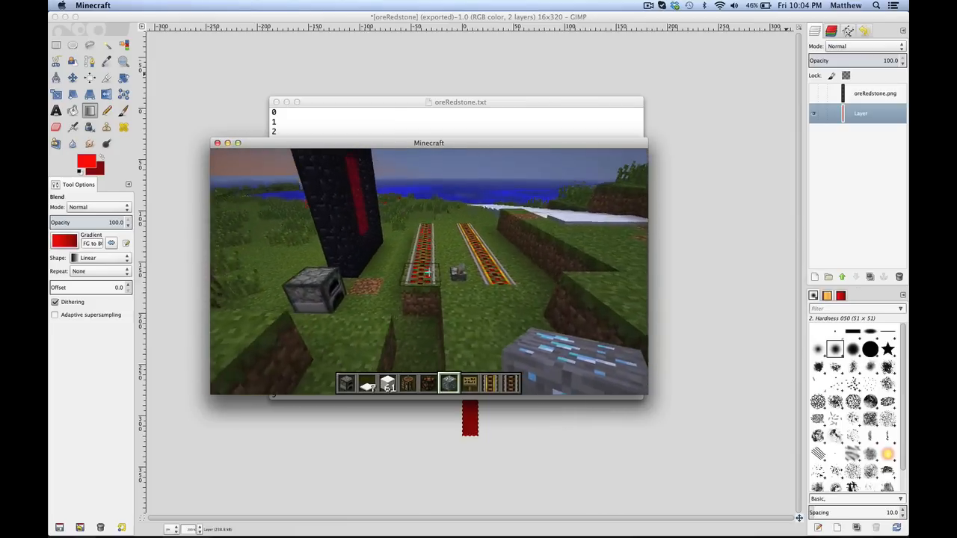
key(w)
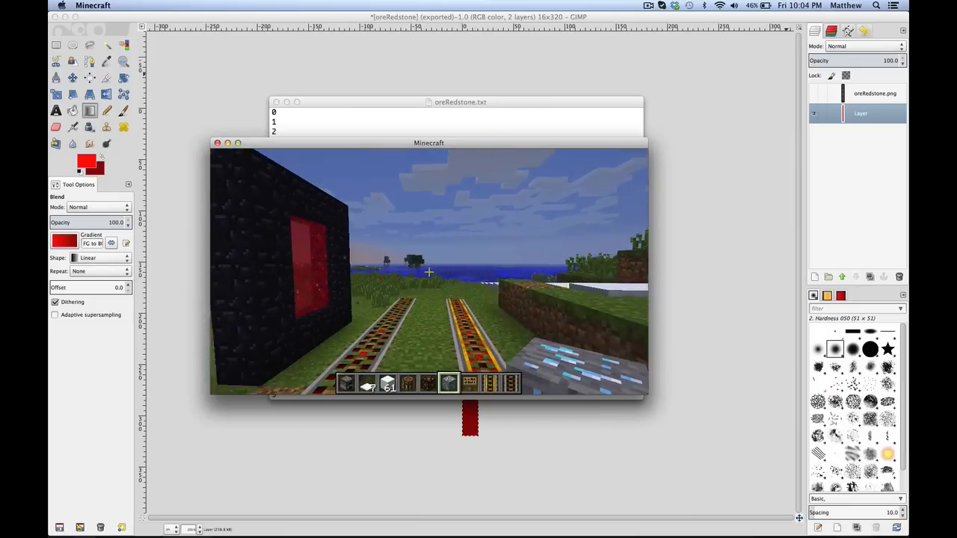
key(e)
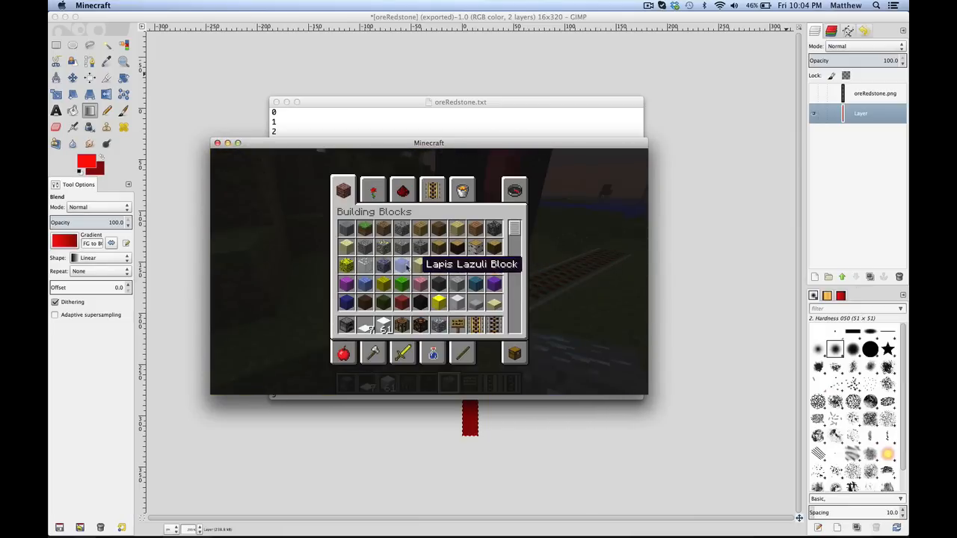
scroll(410, 267, down, 3)
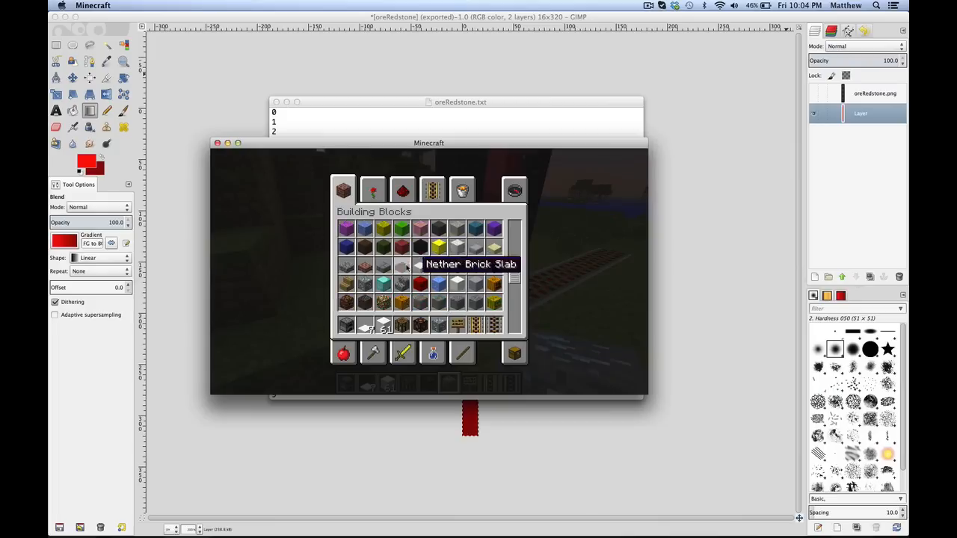
scroll(410, 267, down, 1)
scroll(463, 276, down, 2)
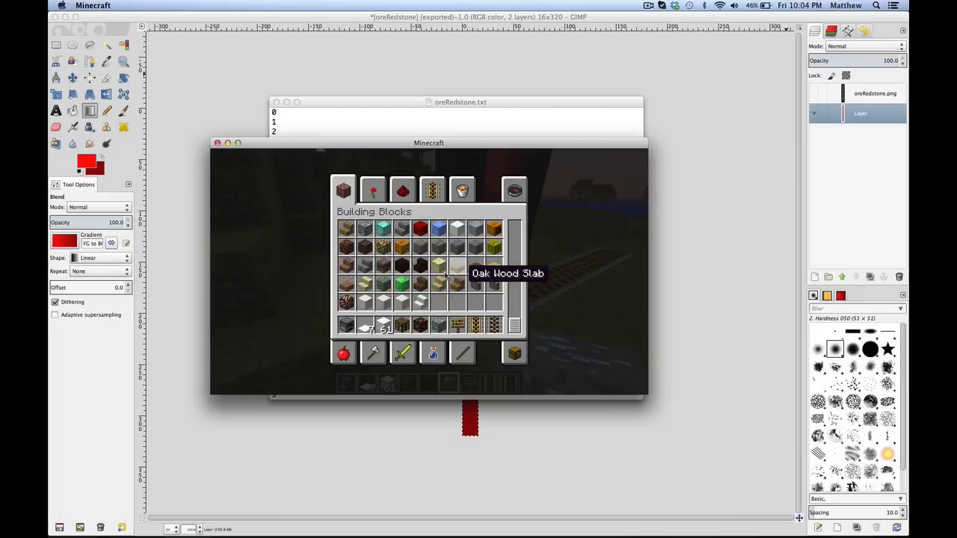
scroll(393, 278, up, 5)
scroll(394, 277, down, 10)
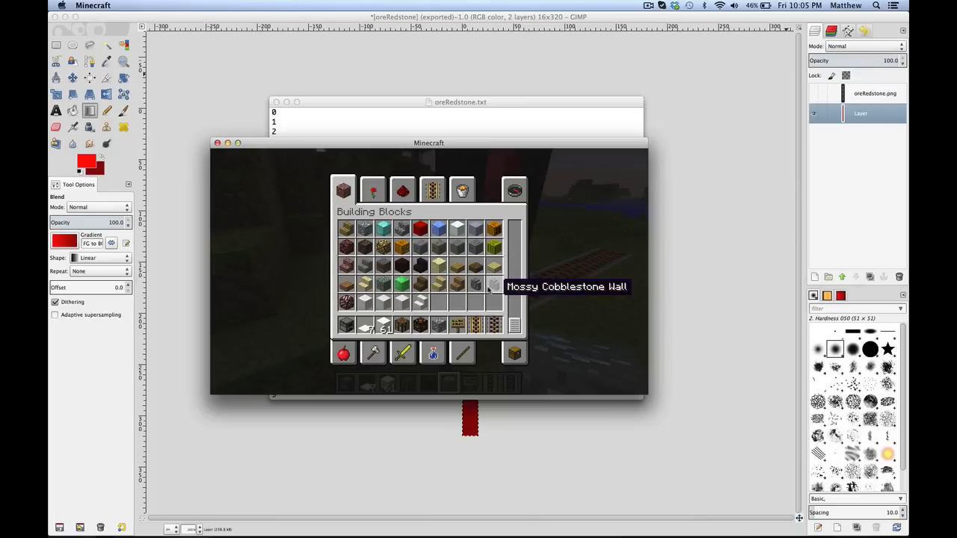
scroll(486, 284, up, 1)
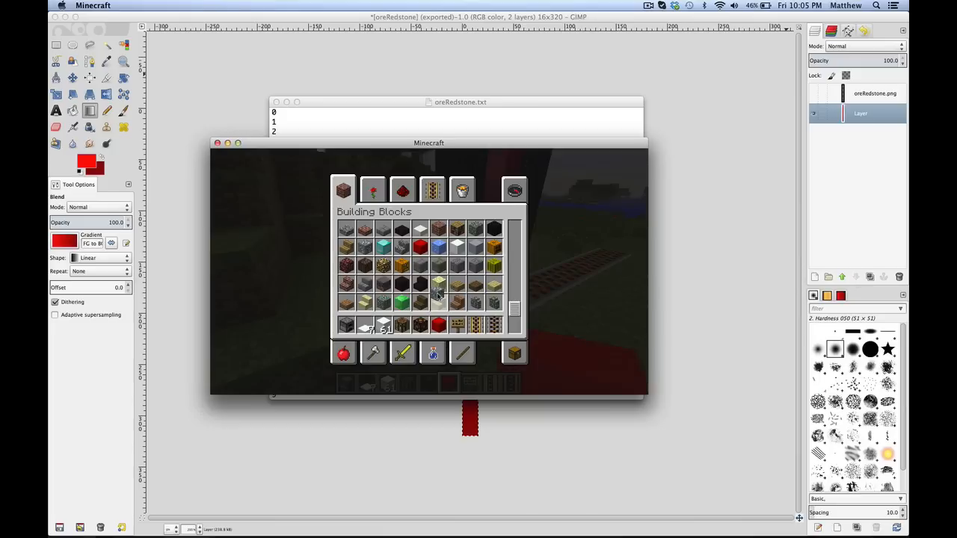
key(e)
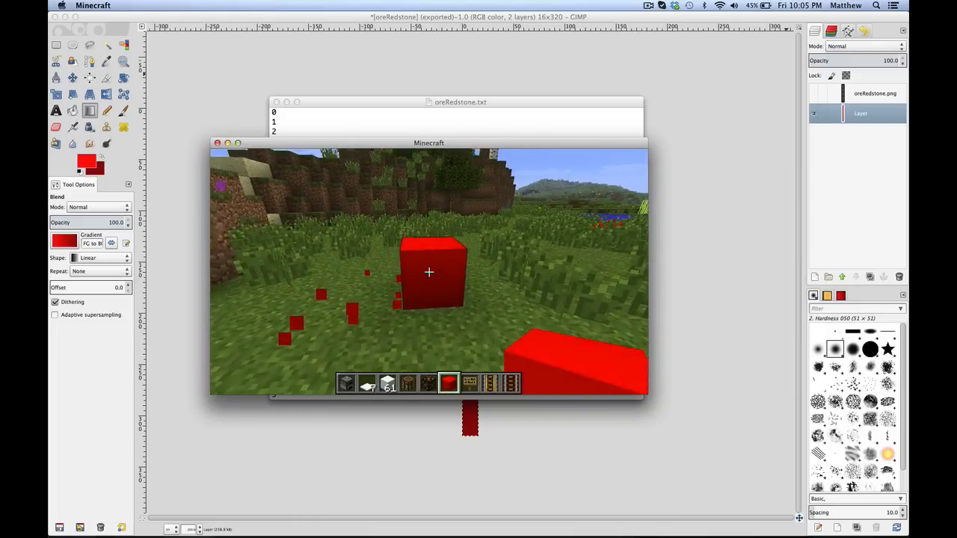
Save and quit the test world, exit Minecraft and close the oreRedstone.txt document.
click(428, 272)
key(Escape)
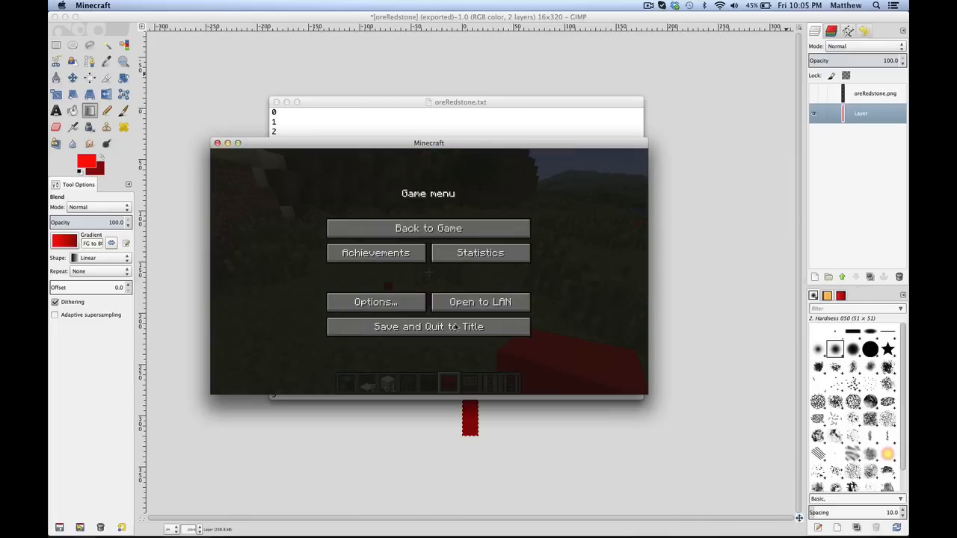
click(482, 329)
click(489, 349)
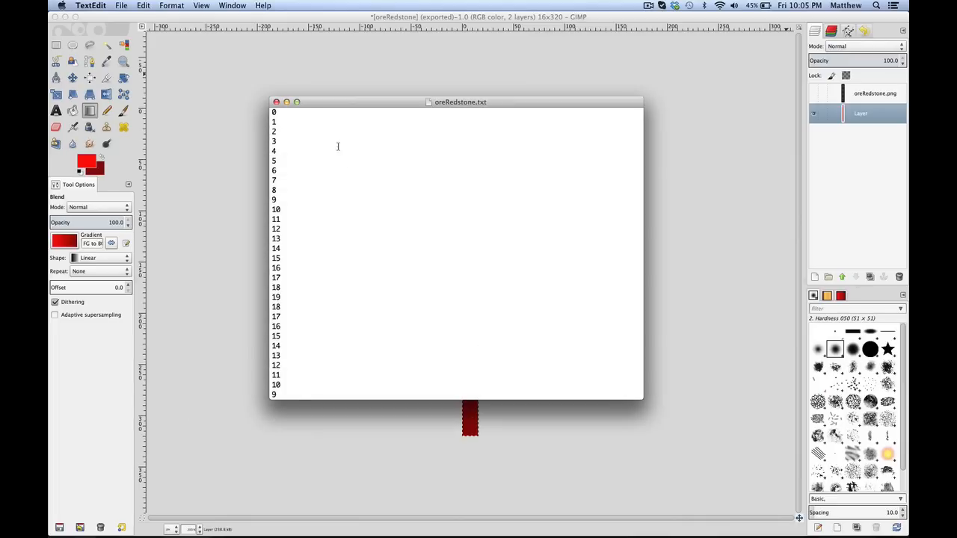
mouse_move(333, 106)
mouse_down()
mouse_move(359, 107)
mouse_move(338, 110)
mouse_up()
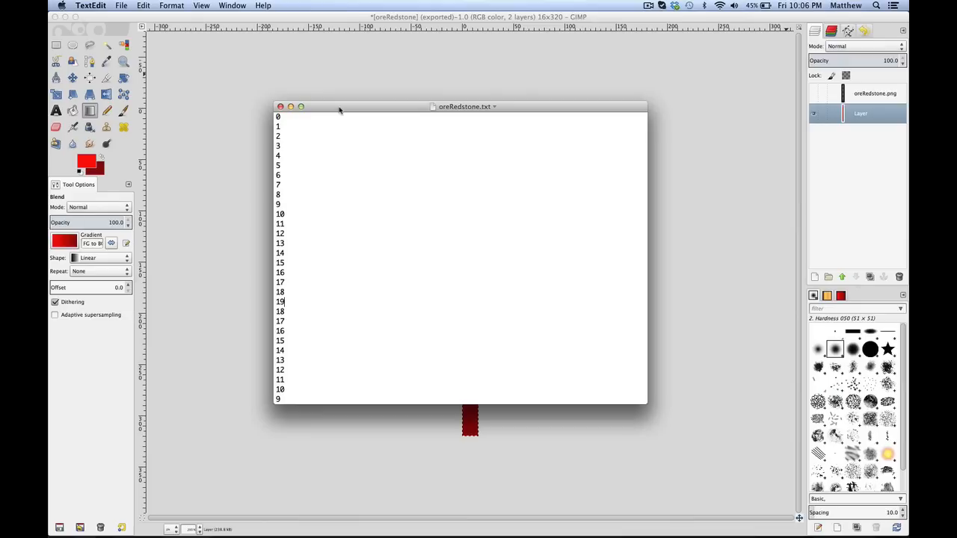
click(280, 106)
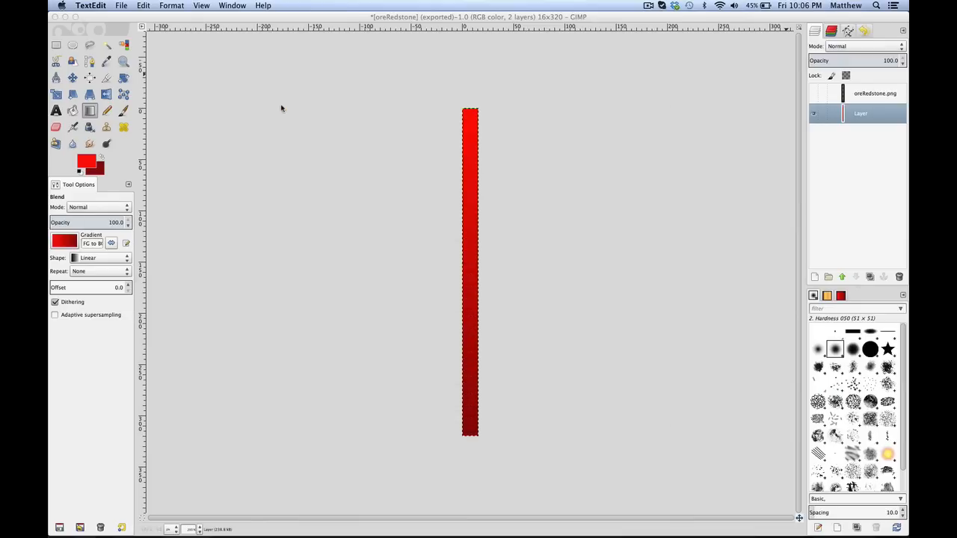
Show the oreRedstone.png layer above the red gradient and make it the active layer.
click(814, 95)
click(814, 94)
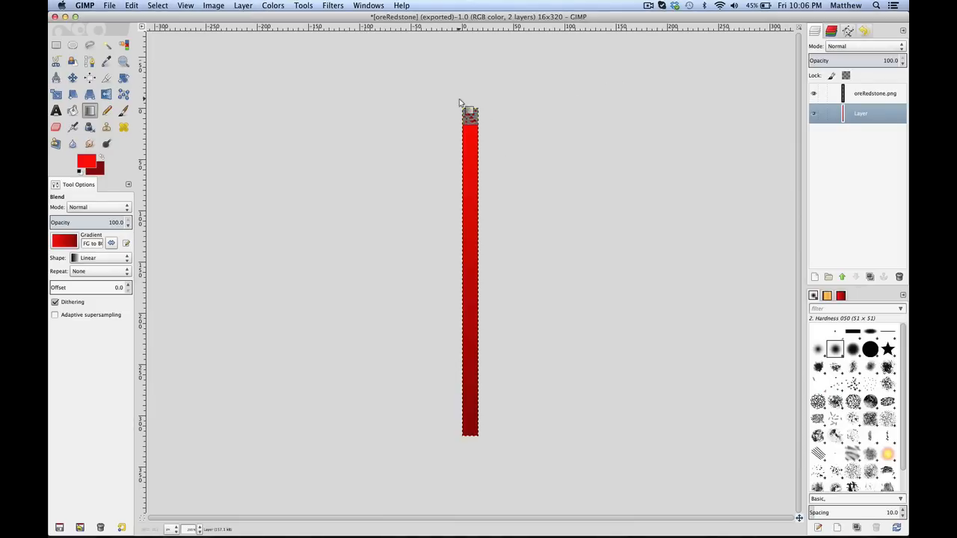
key(4)
scroll(492, 131, up, 10)
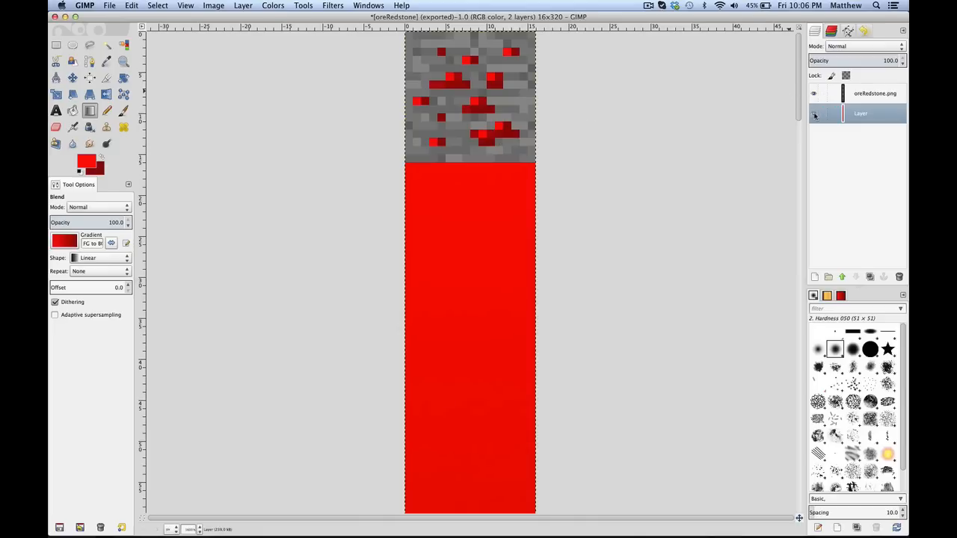
click(858, 96)
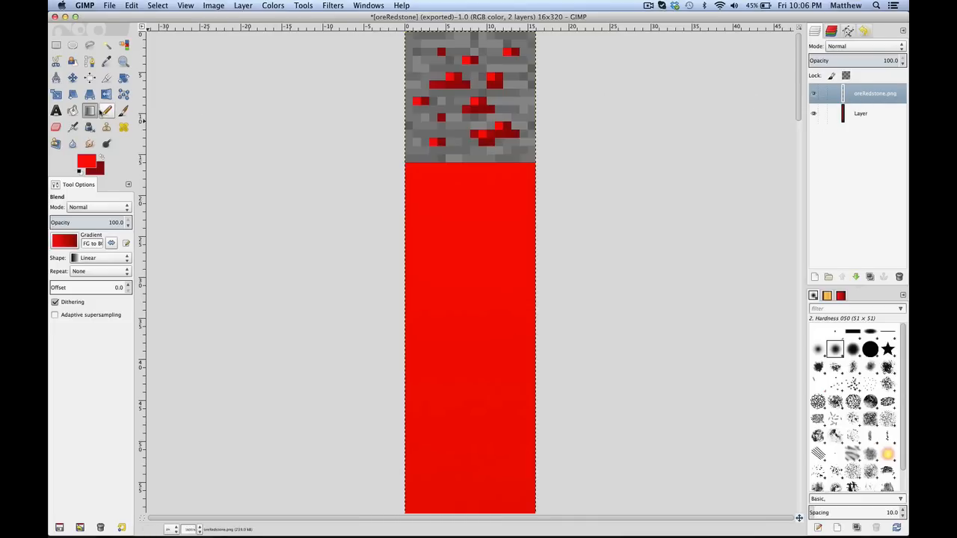
Set up the Eraser with a hard edge and a brush size of 1.
click(56, 126)
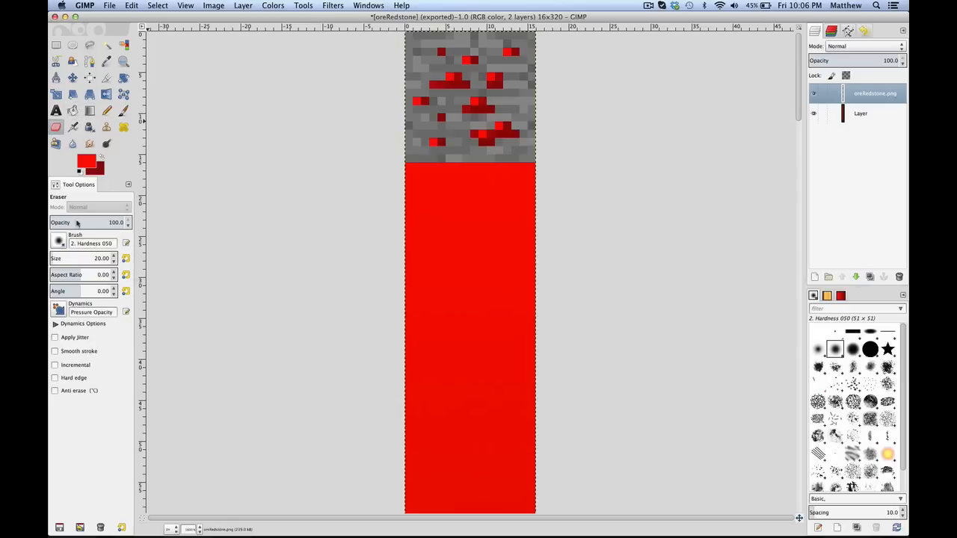
click(72, 379)
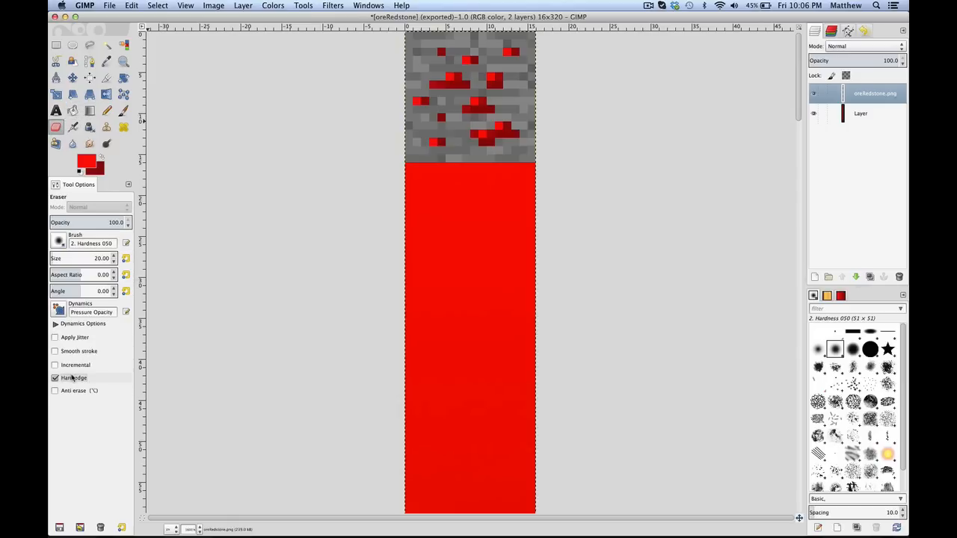
double_click(99, 257)
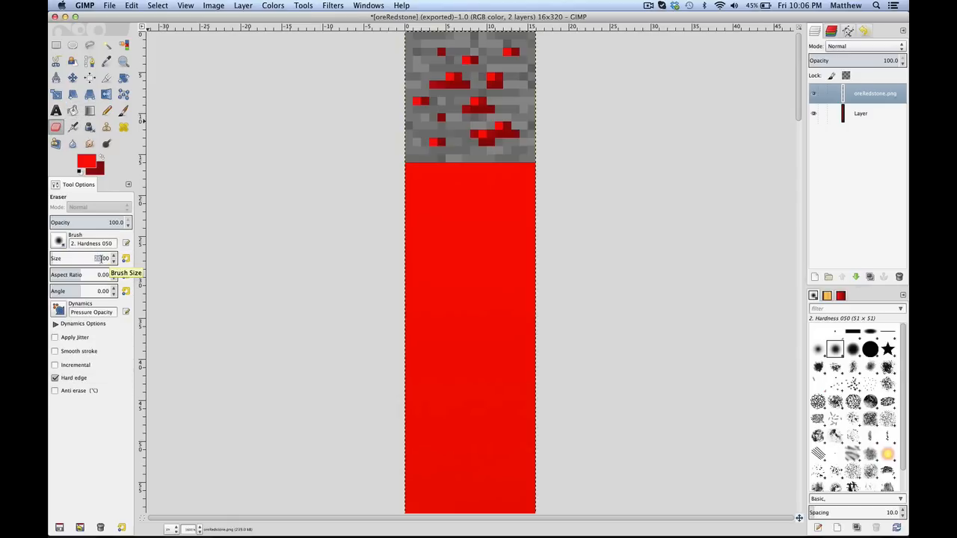
text(100)
key(Return)
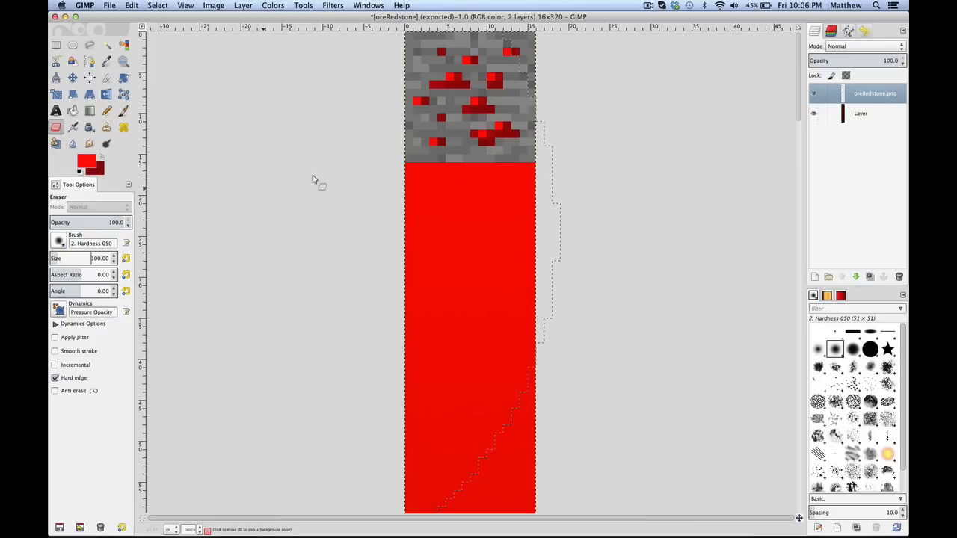
double_click(99, 258)
text(10)
key(BackSpace)
Try erasing the lower-right redstone spots of the ore tile at full opacity, undo the strokes and show the oreRedstone.png layer again.
drag(517, 135, 478, 131)
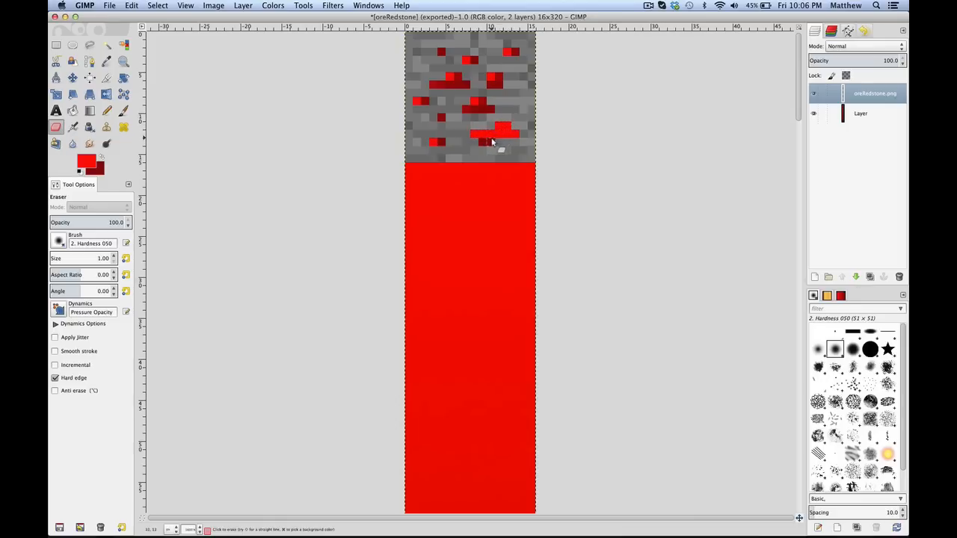
click(482, 142)
key(super+z)
key(super+z)
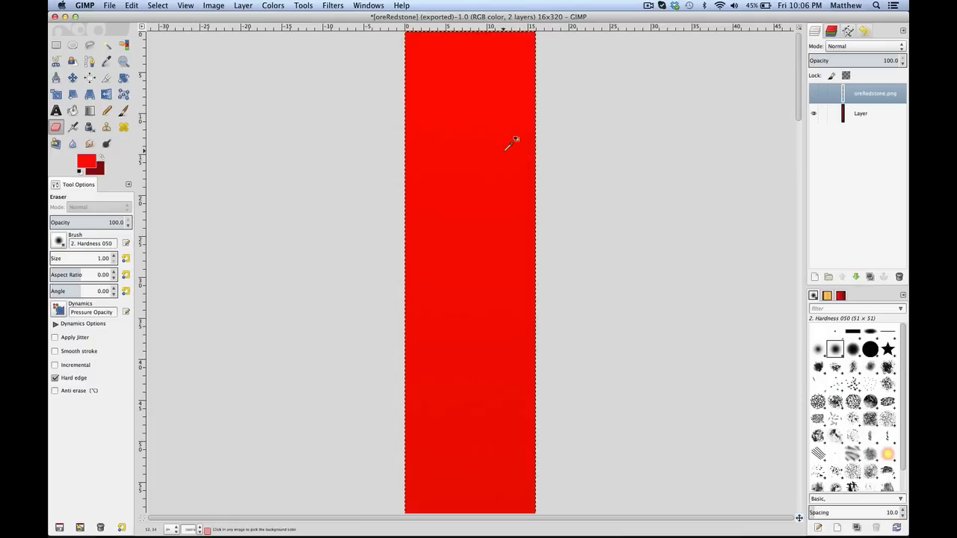
click(813, 93)
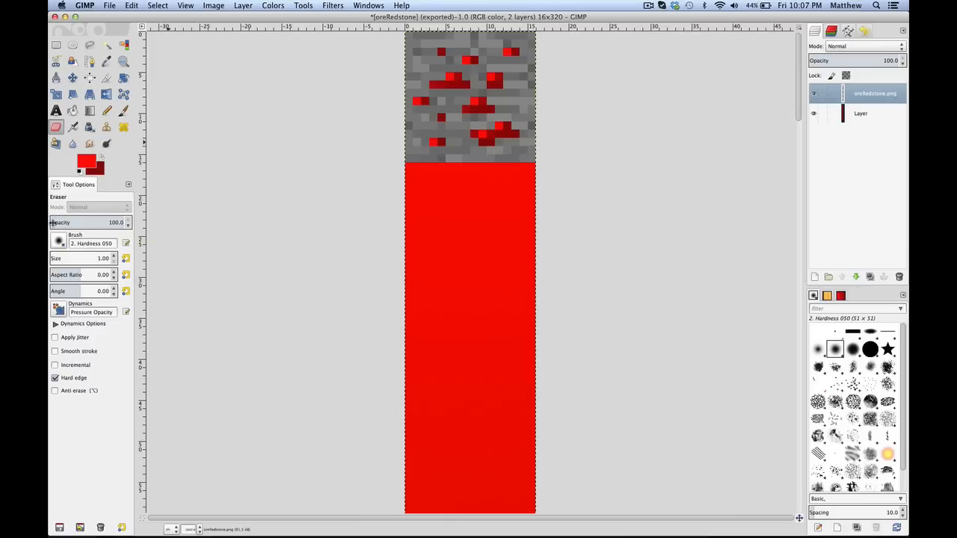
Set the Eraser's opacity to 50 and hide the gradient layer.
click(112, 221)
text(50)
key(Return)
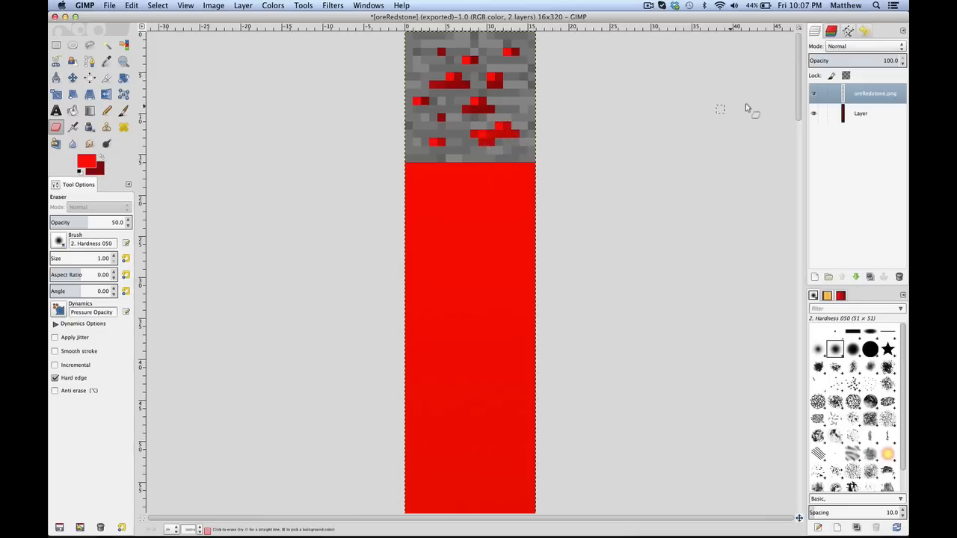
click(815, 112)
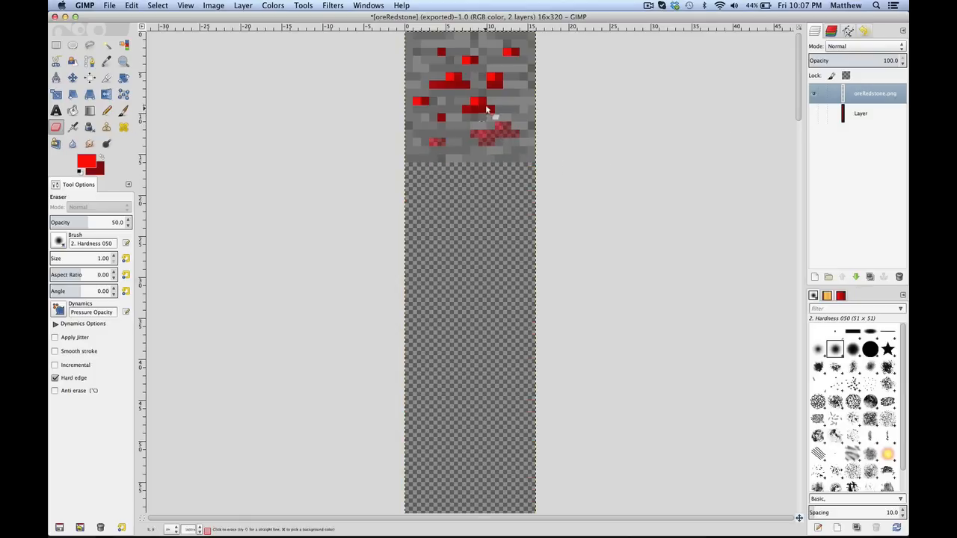
Erase all remaining red redstone pixels of the top ore tile once each so they become half transparent.
drag(488, 106, 464, 109)
click(475, 104)
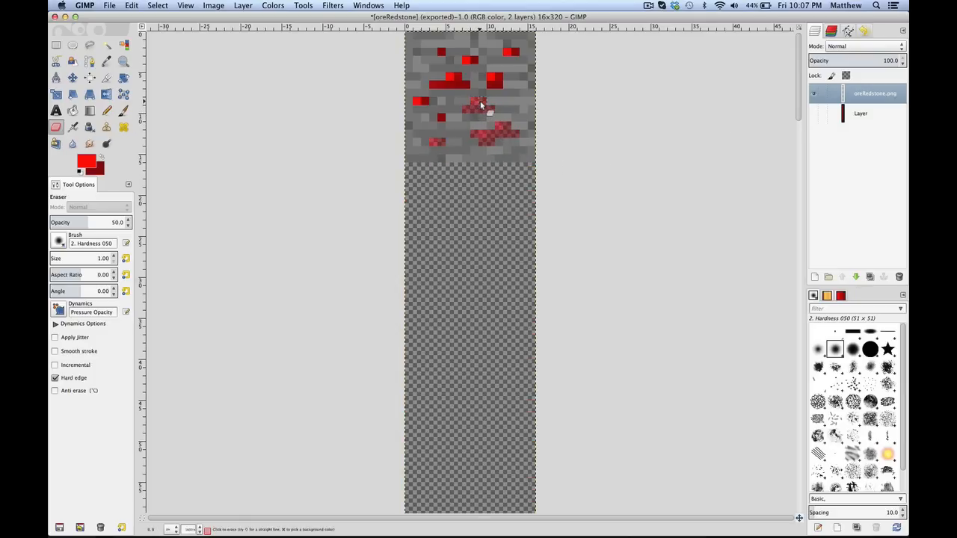
click(419, 101)
click(423, 101)
click(442, 118)
mouse_move(433, 84)
mouse_down()
mouse_move(505, 89)
mouse_move(492, 76)
mouse_move(498, 82)
mouse_move(513, 59)
mouse_up()
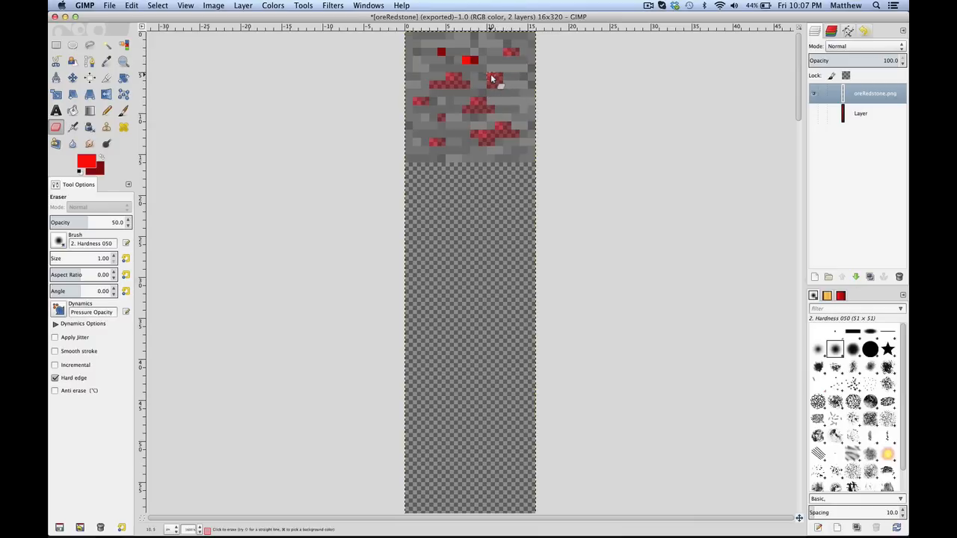
key(super+z)
click(467, 59)
Copy the top 16 x 16 ore tile with a rectangular selection and paste it directly beneath the original.
click(56, 44)
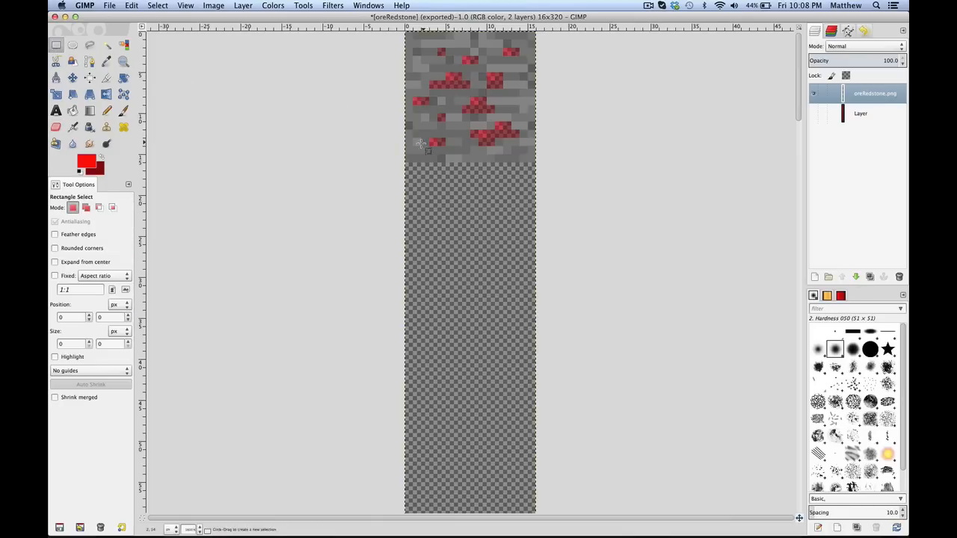
drag(409, 161, 531, 28)
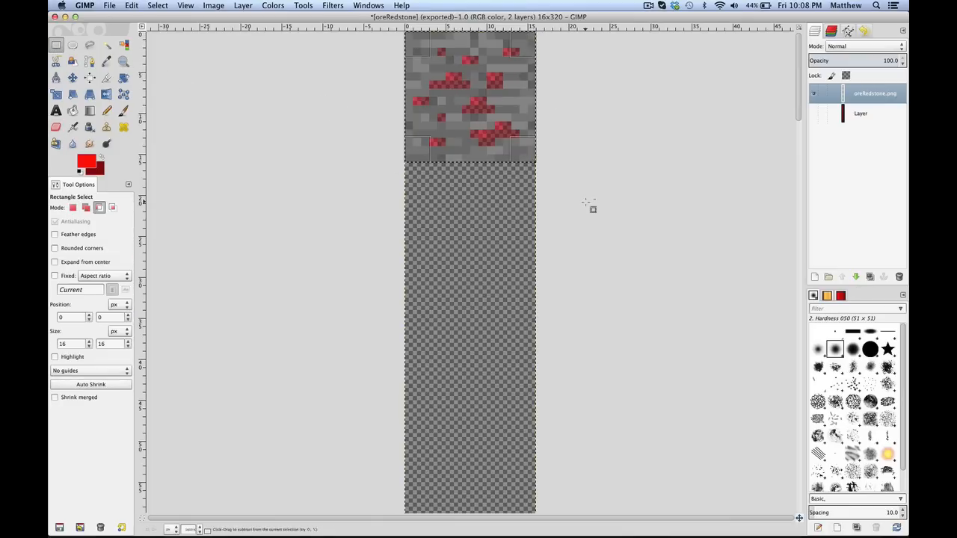
key(ctrl+c)
key(ctrl+v)
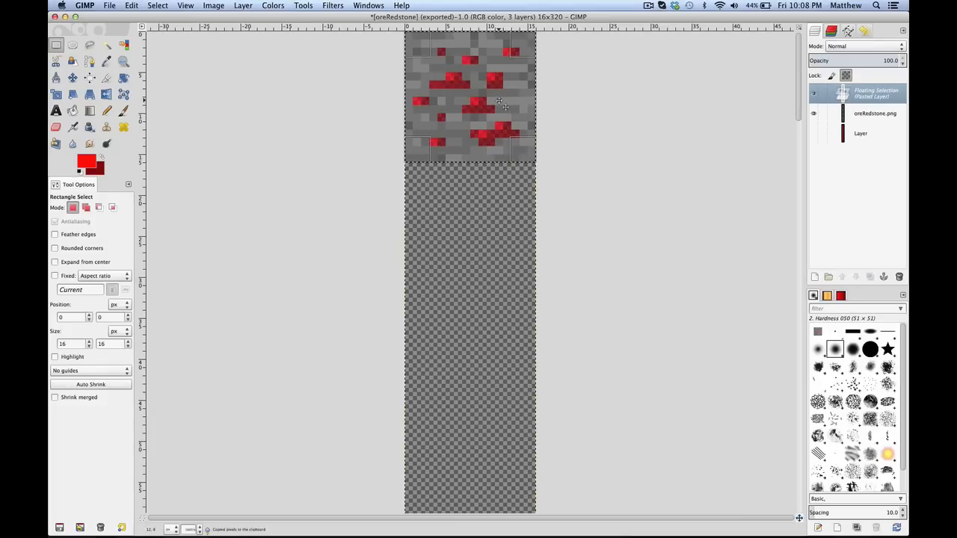
drag(507, 99, 503, 232)
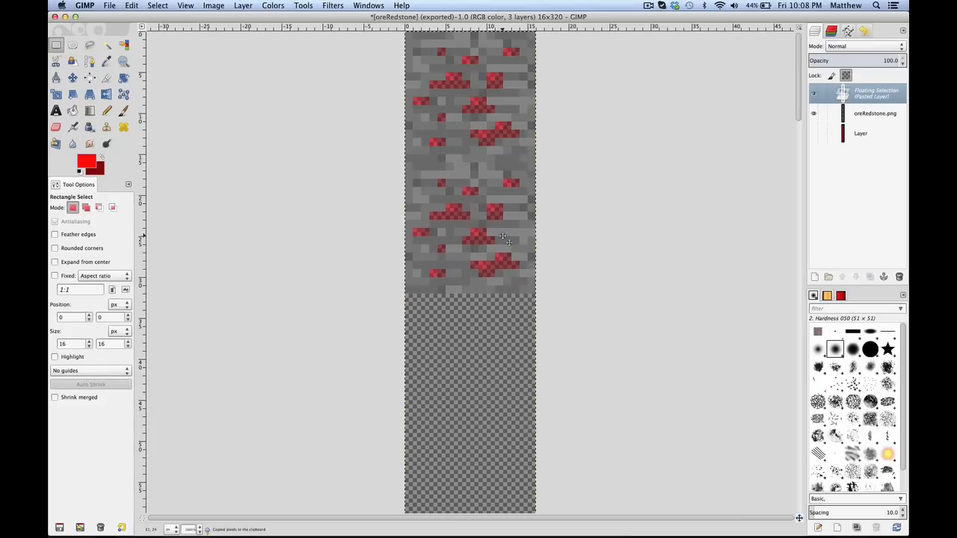
click(593, 243)
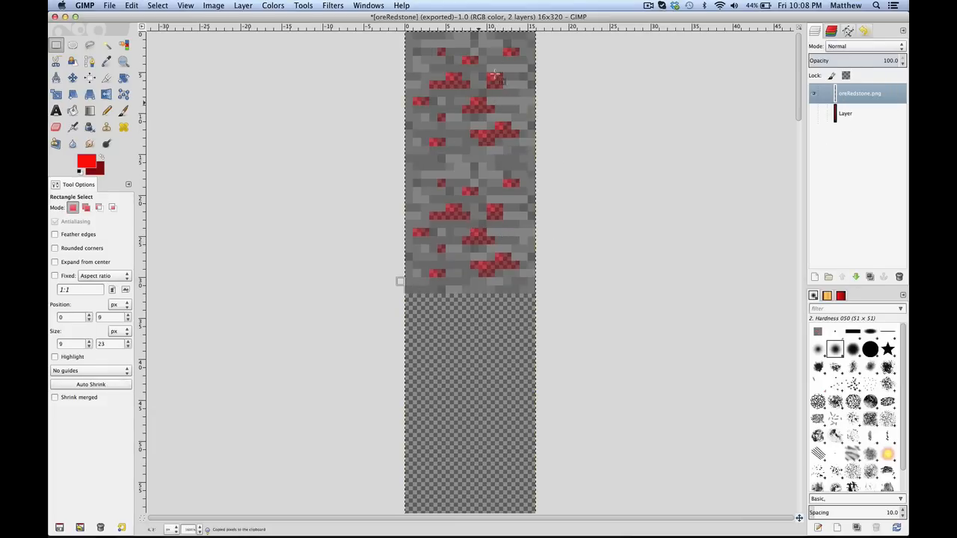
Select the two ore tiles as a 16 x 32 area and paste a copy directly below them.
mouse_move(410, 297)
mouse_down()
mouse_move(518, 197)
mouse_move(536, 30)
mouse_up()
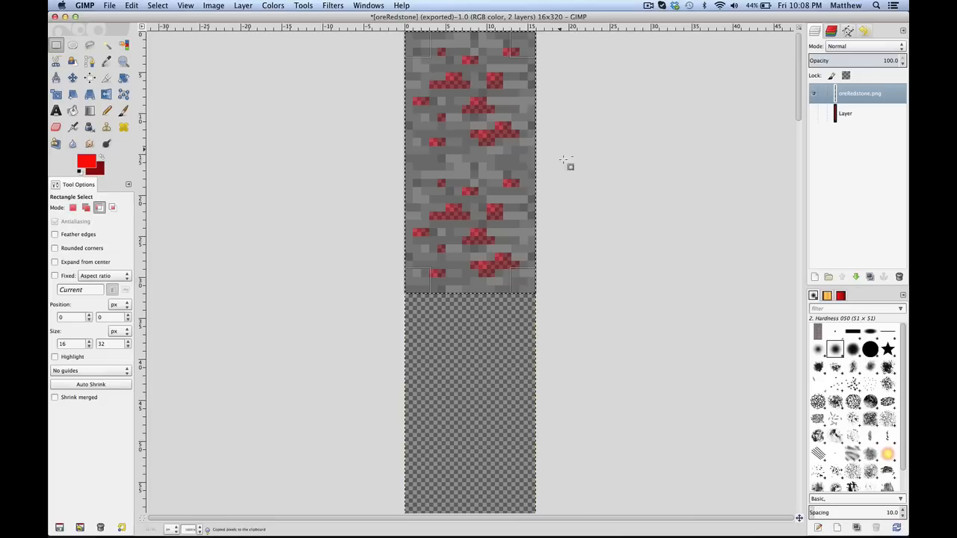
key(super+v)
drag(493, 167, 493, 429)
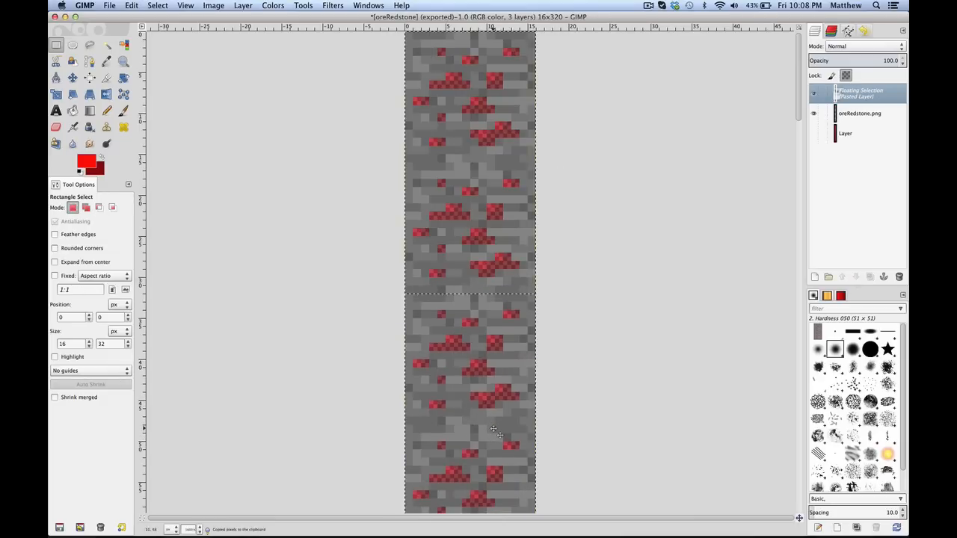
mouse_move(505, 391)
mouse_down()
mouse_move(505, 448)
mouse_move(514, 392)
mouse_move(505, 392)
mouse_up()
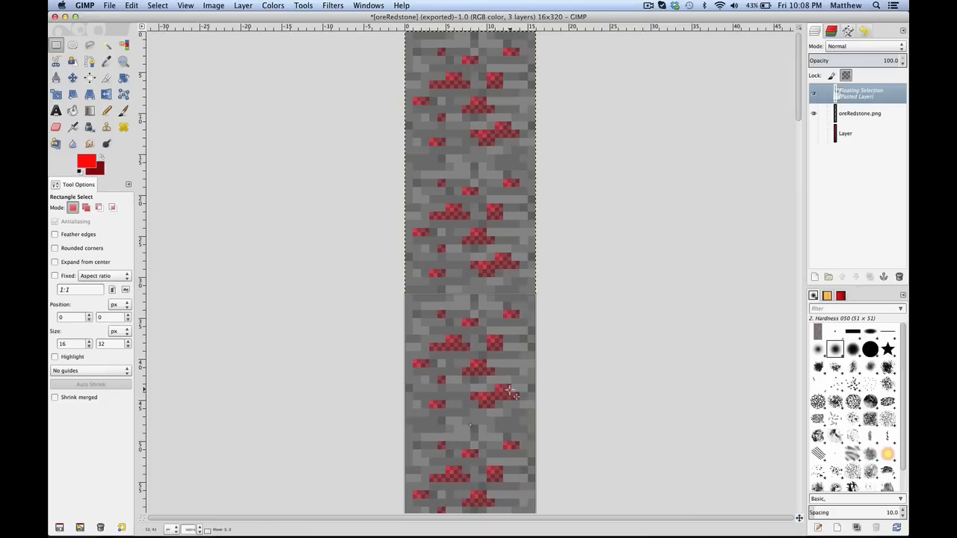
click(574, 374)
Select the four ore tiles as a 16 x 64 area and paste a copy directly below them.
key(minus)
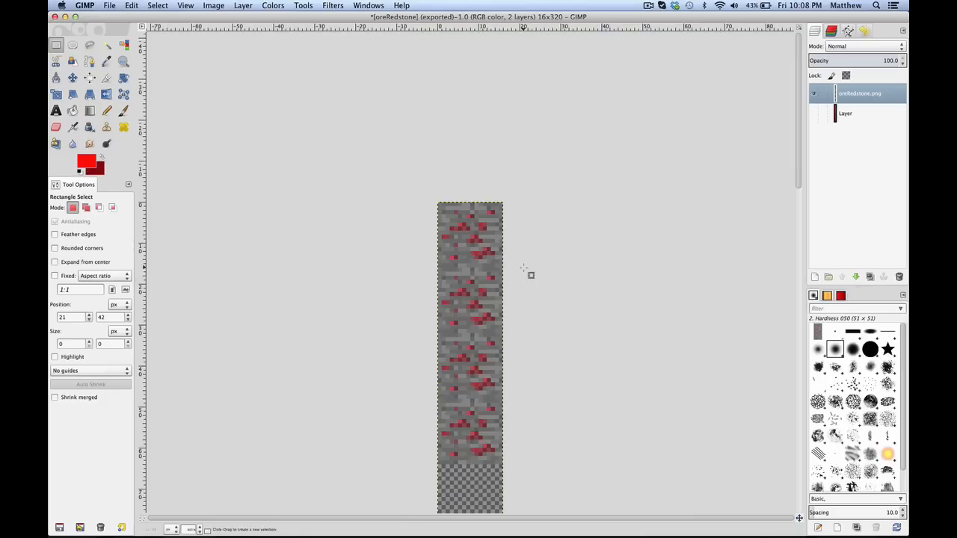
scroll(530, 273, down, 5)
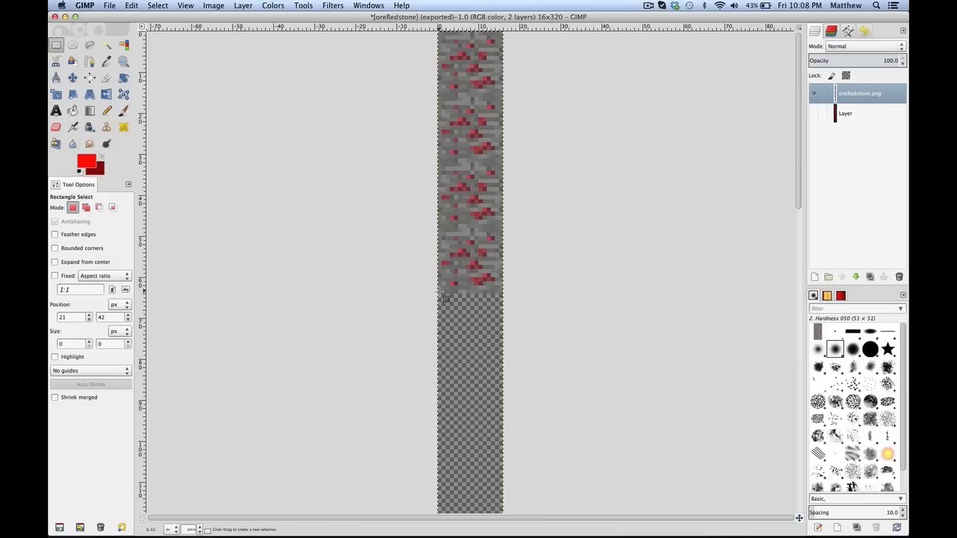
drag(438, 292, 501, 47)
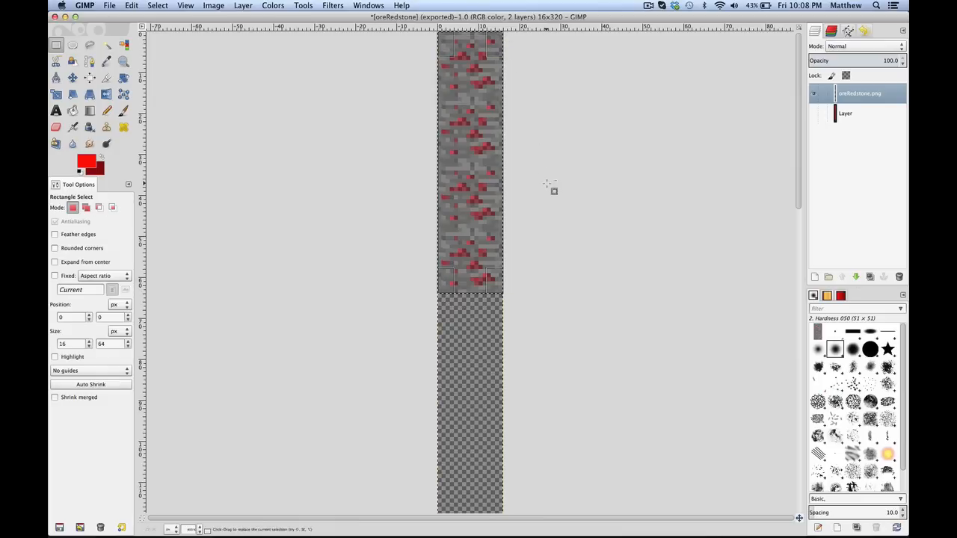
key(ctrl+c)
key(ctrl+v)
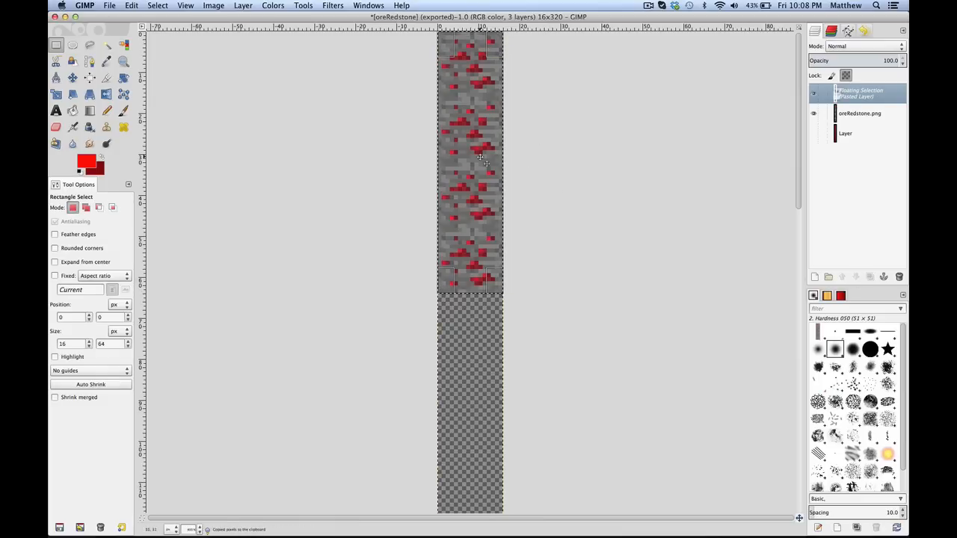
drag(479, 159, 478, 422)
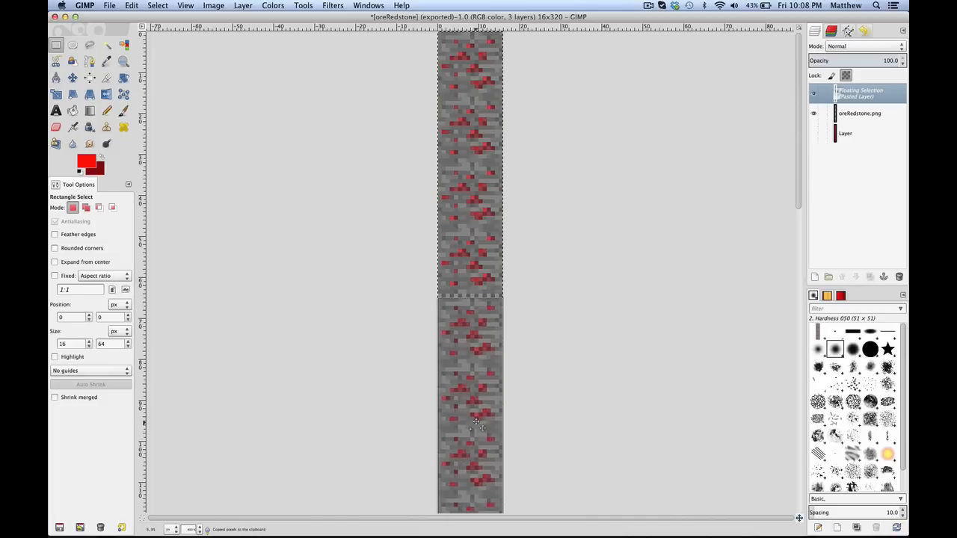
click(561, 415)
Paste another copy of the 16 x 64 ore block directly below the eight existing tiles and anchor it.
scroll(562, 416, down, 7)
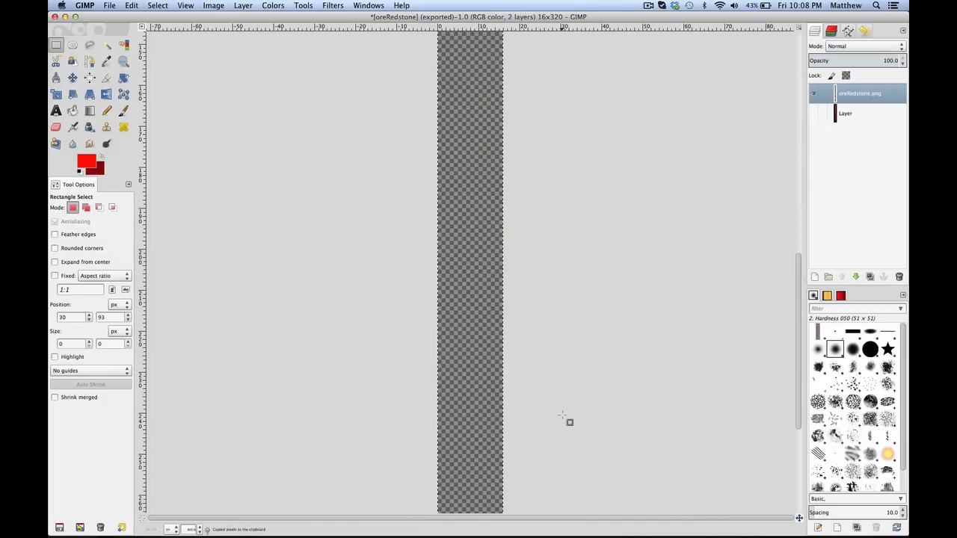
scroll(562, 416, up, 2)
key(ctrl+v)
drag(477, 307, 478, 274)
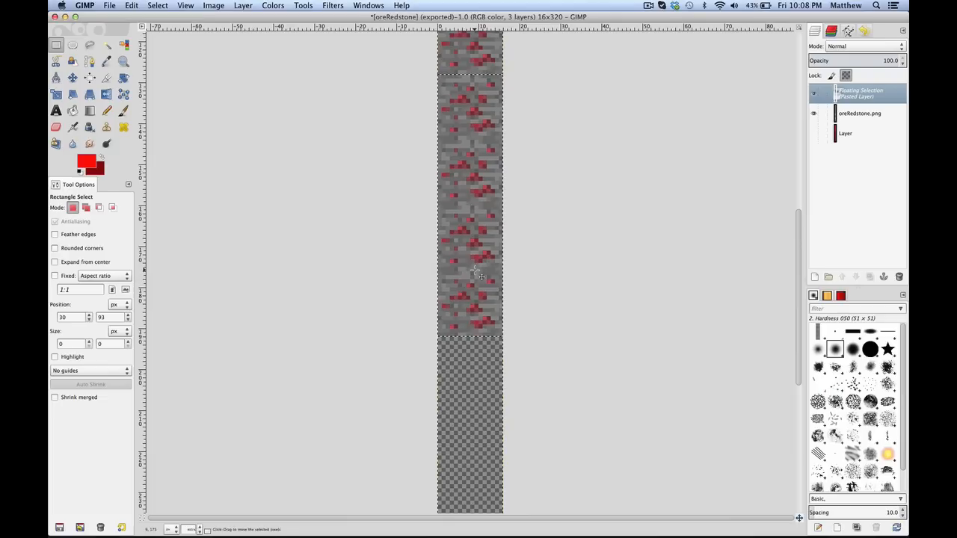
click(536, 298)
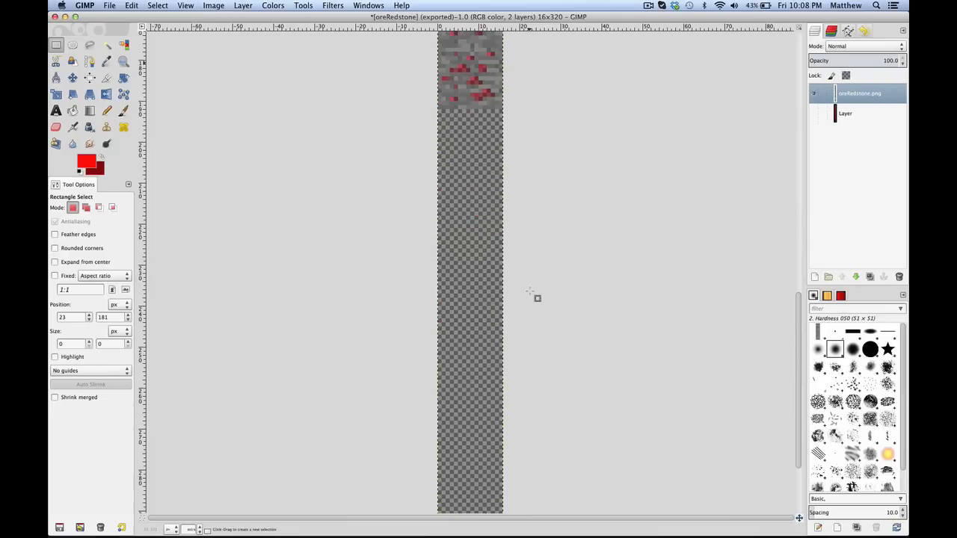
Paste further copies of the 16 x 64 ore block to fill the strip down to its 320 px end.
key(ctrl+v)
drag(481, 266, 491, 440)
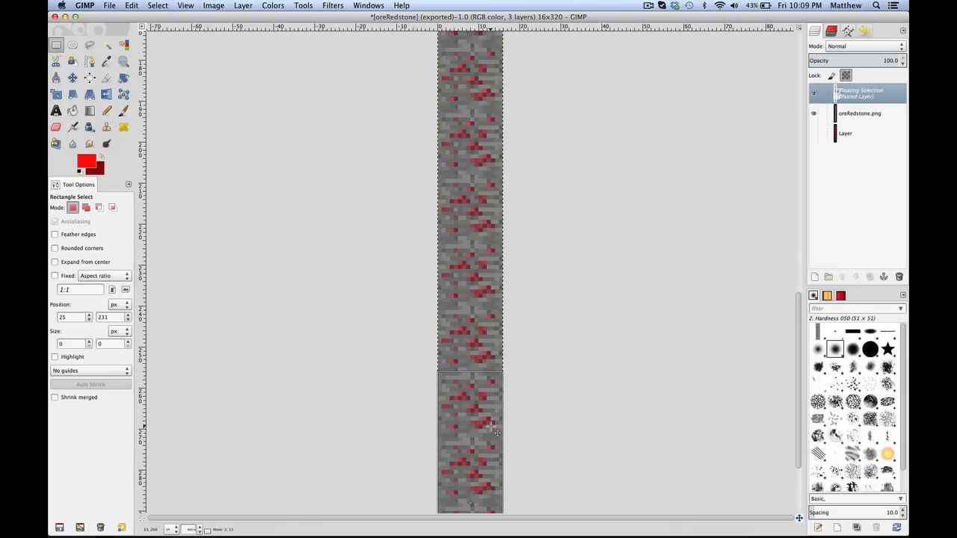
click(551, 412)
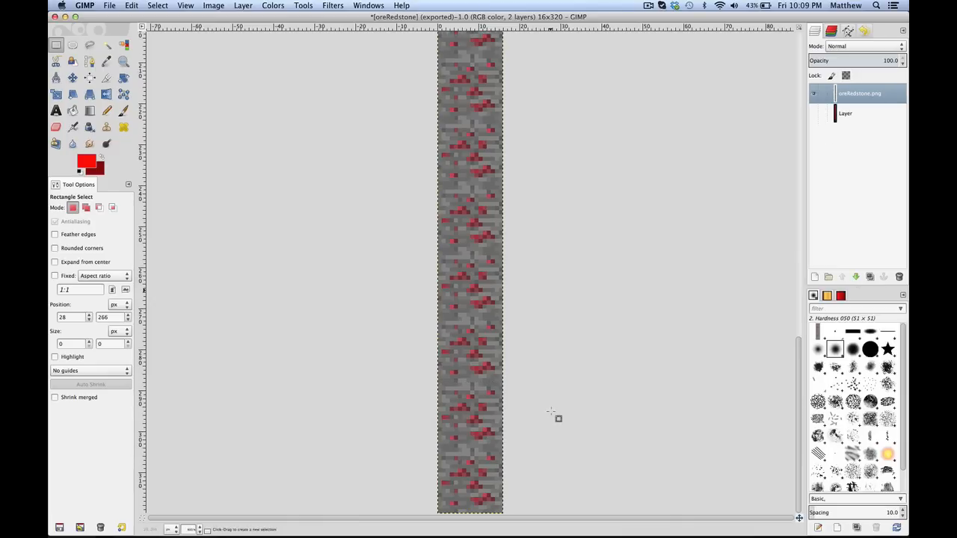
Show the hidden gradient layer beneath the ore tiles and export the image to oreRedstone.png.
scroll(551, 412, up, 5)
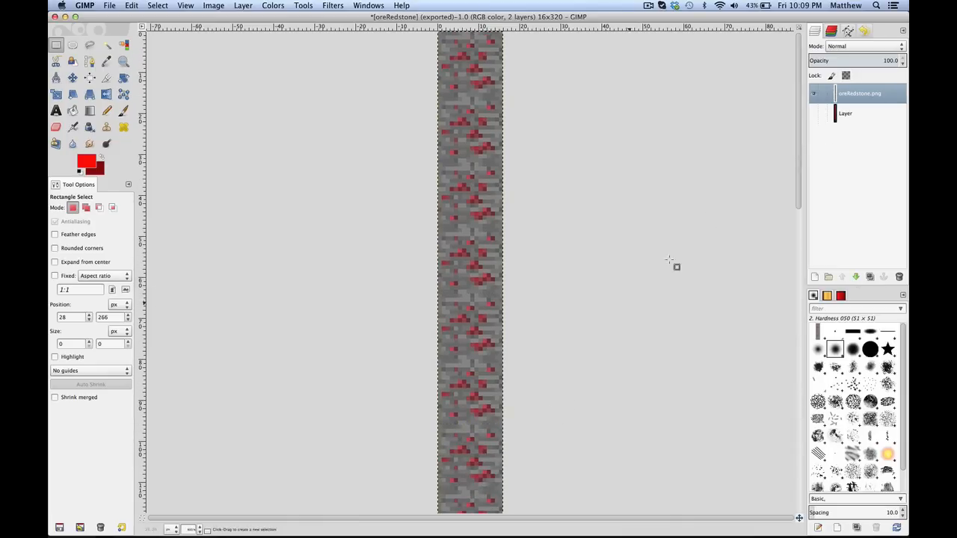
click(815, 115)
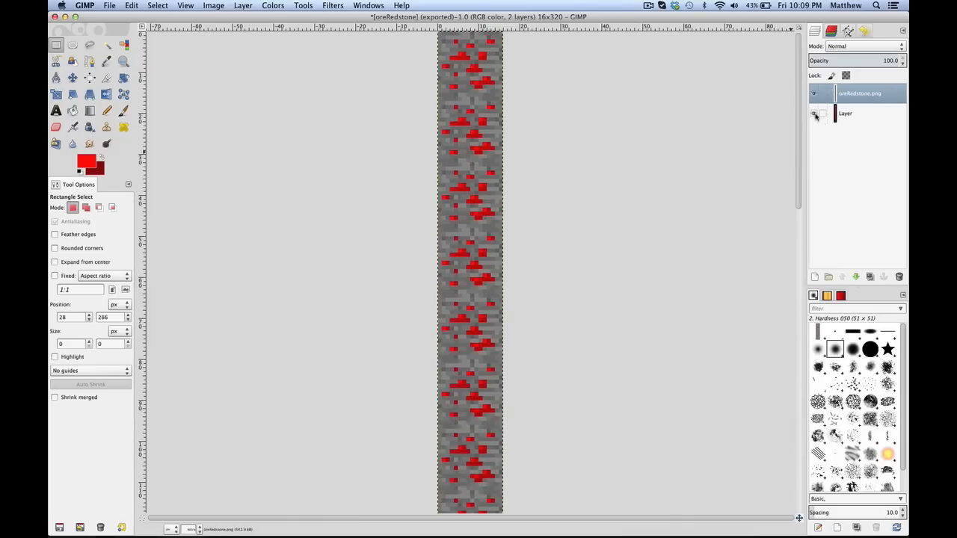
scroll(469, 56, down, 5)
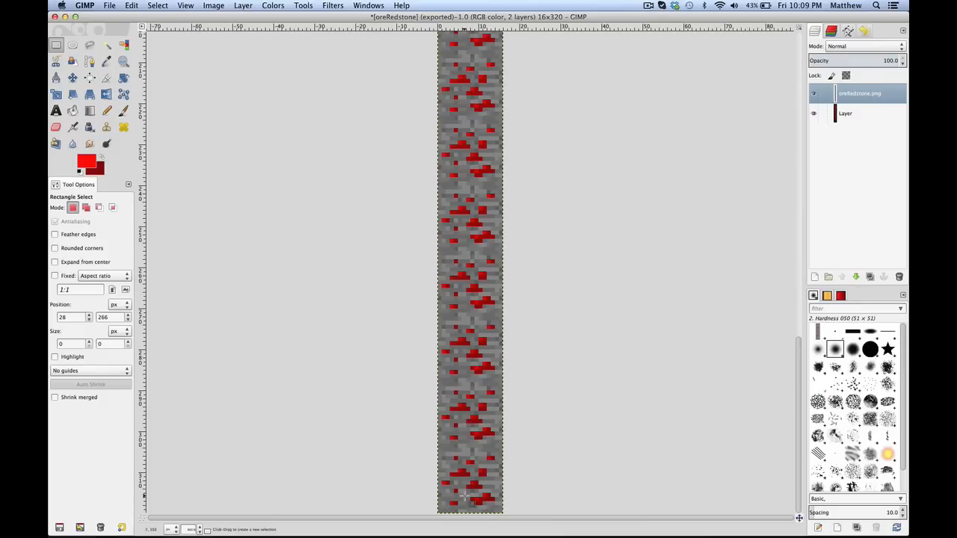
scroll(466, 416, up, 3)
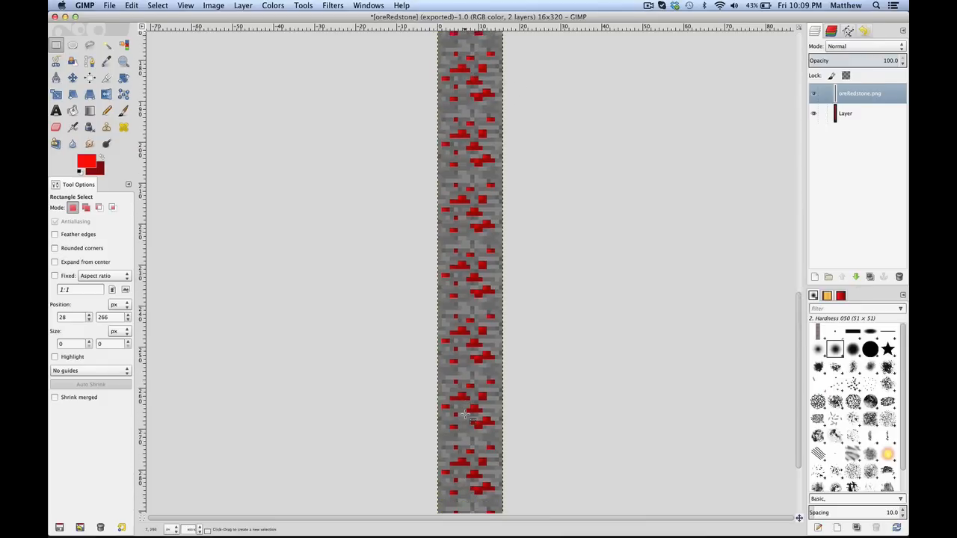
scroll(464, 414, up, 1)
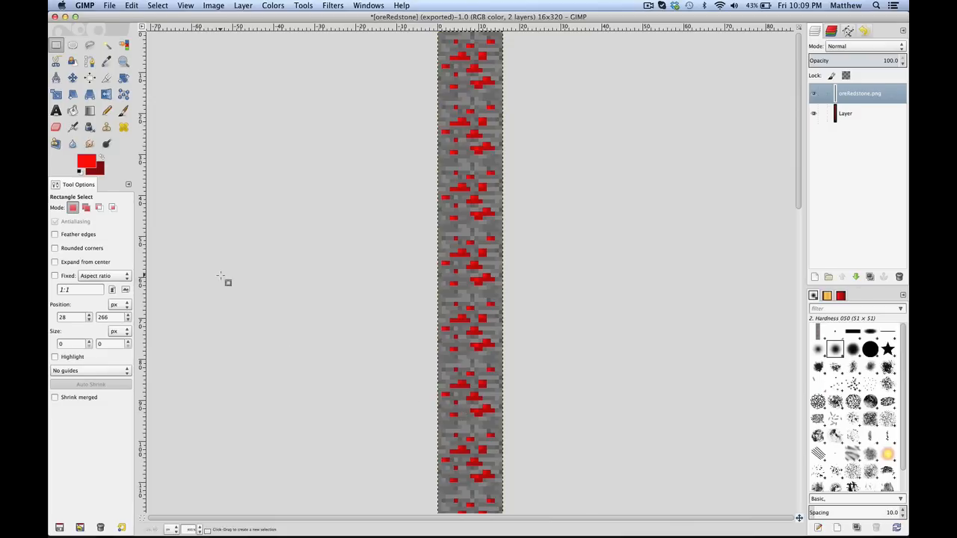
click(109, 6)
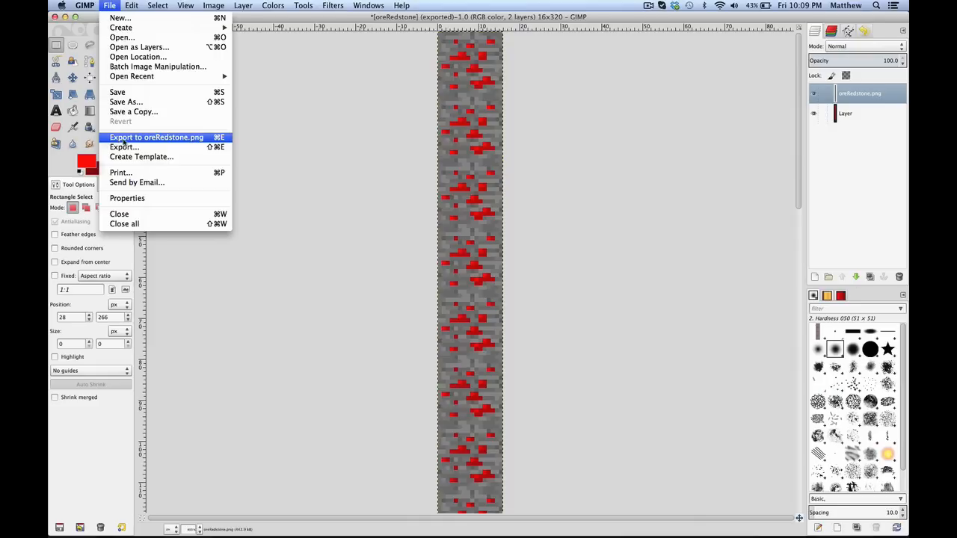
click(123, 138)
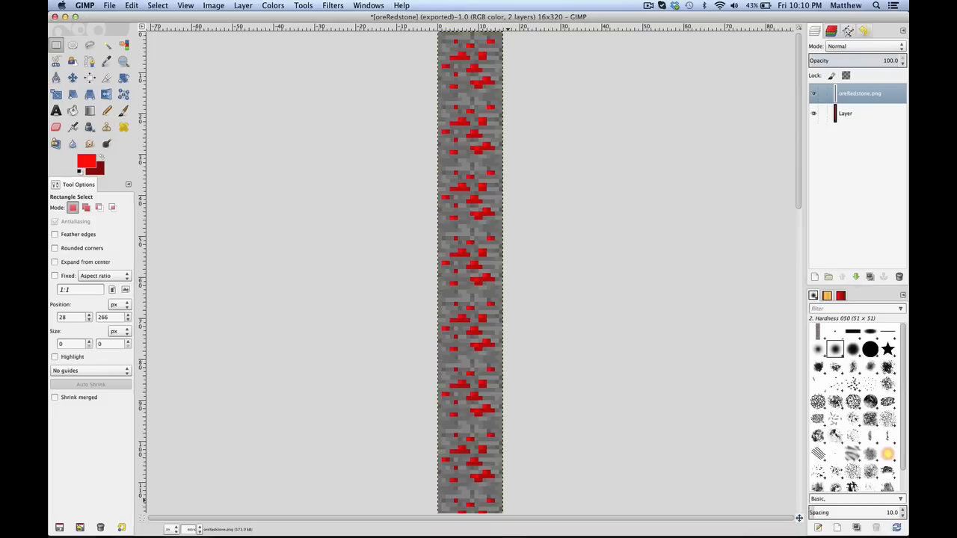
Switch to Minecraft and load the Texture Pack world.
click(491, 510)
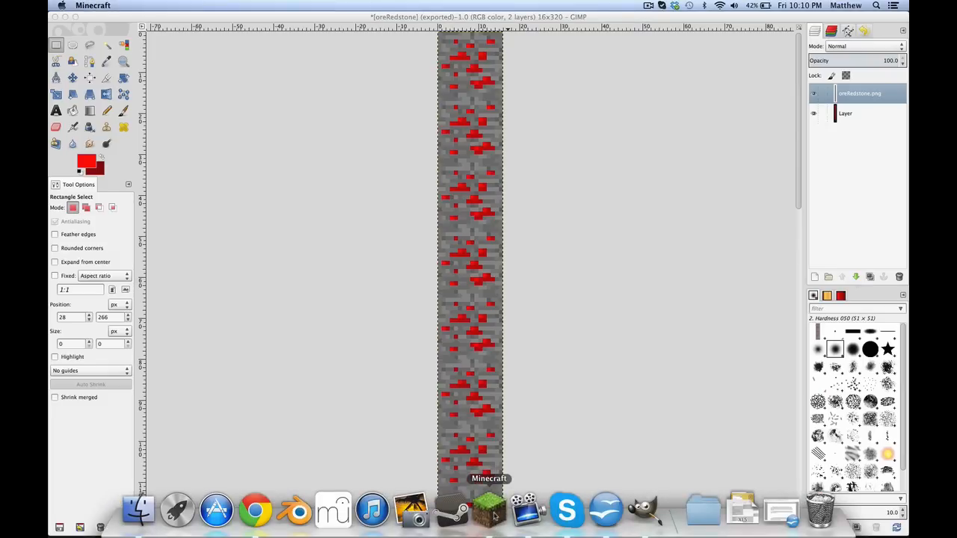
click(637, 385)
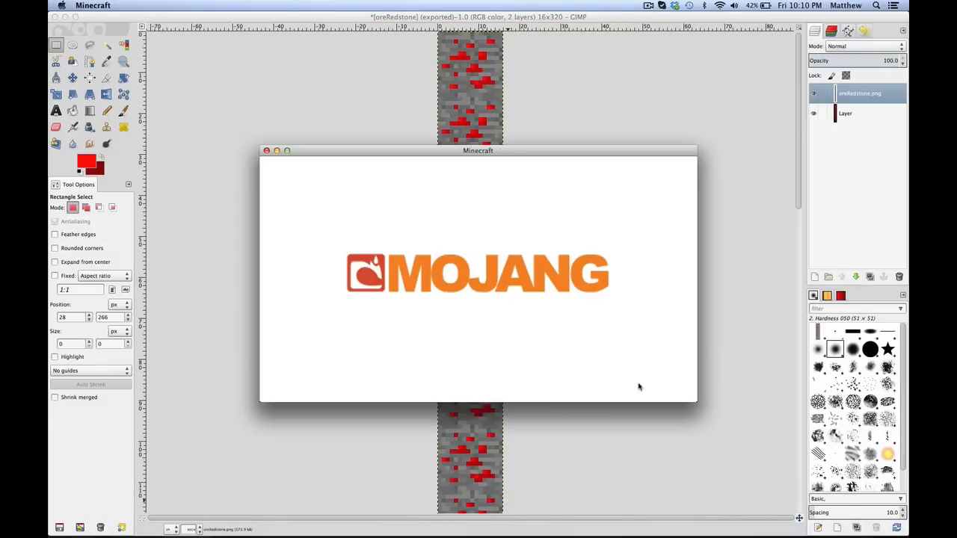
click(445, 277)
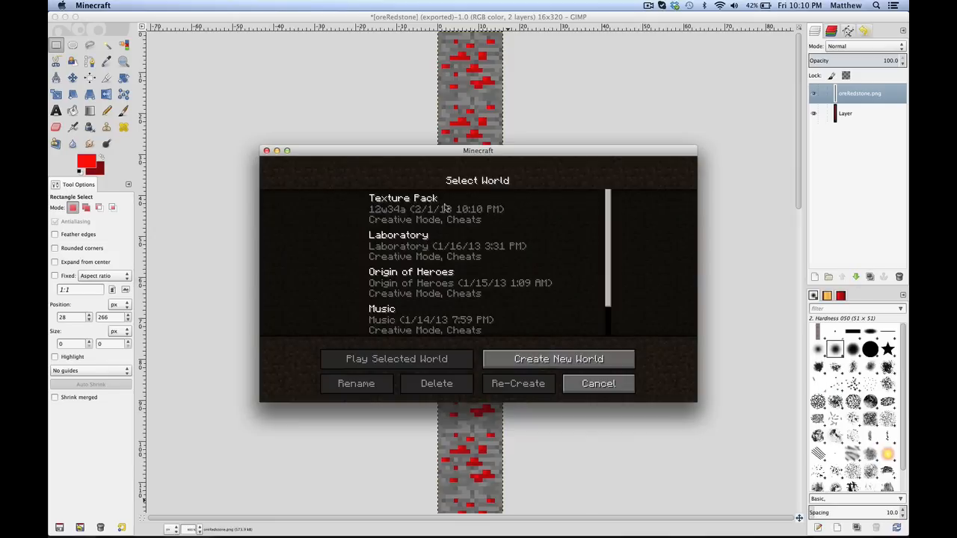
double_click(443, 216)
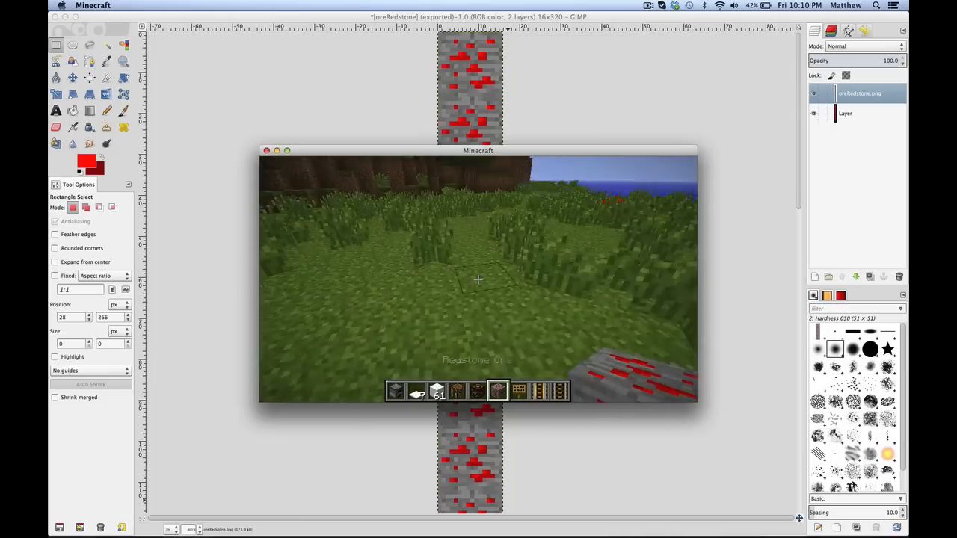
Place a row of redstone ore blocks on the grass and view their animated texture from a distance.
right_click(478, 279)
right_click(478, 279)
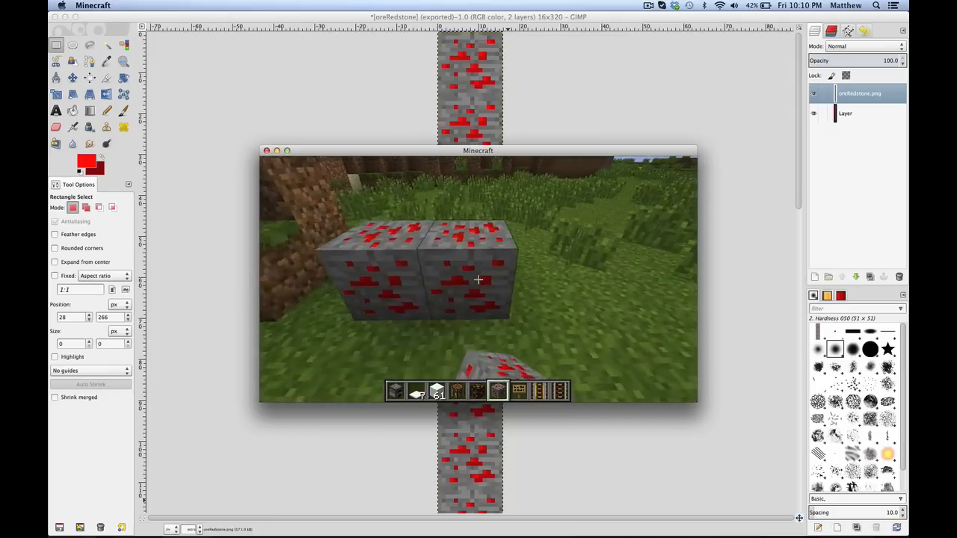
right_click(478, 280)
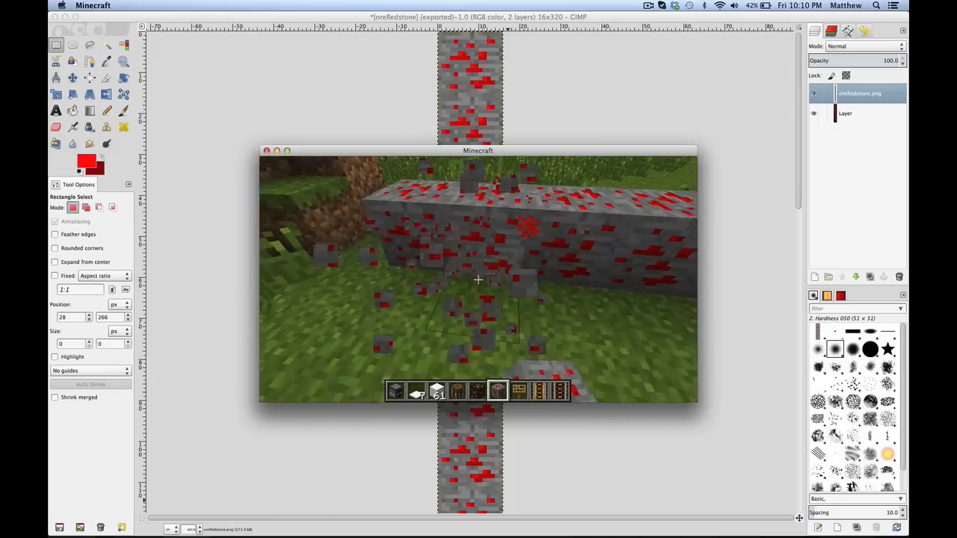
key(s)
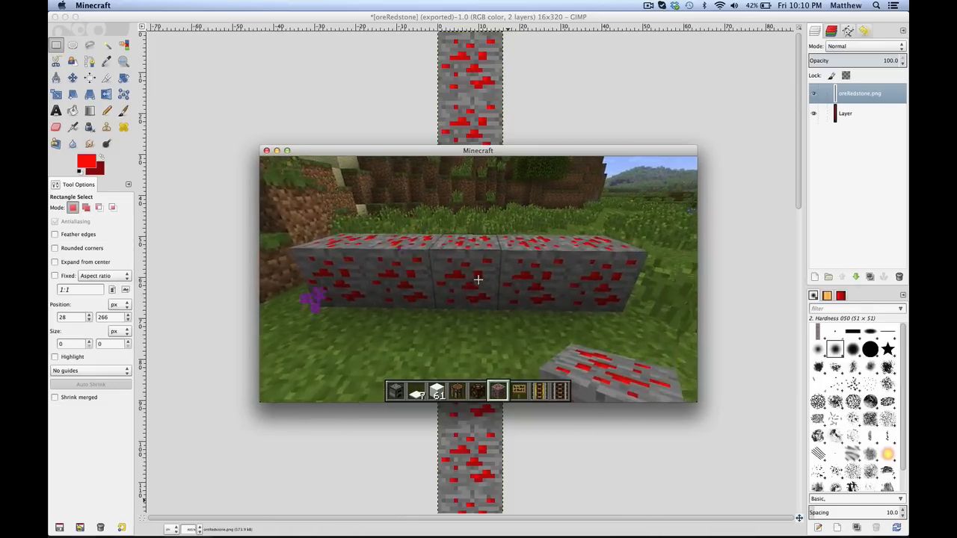
key(s)
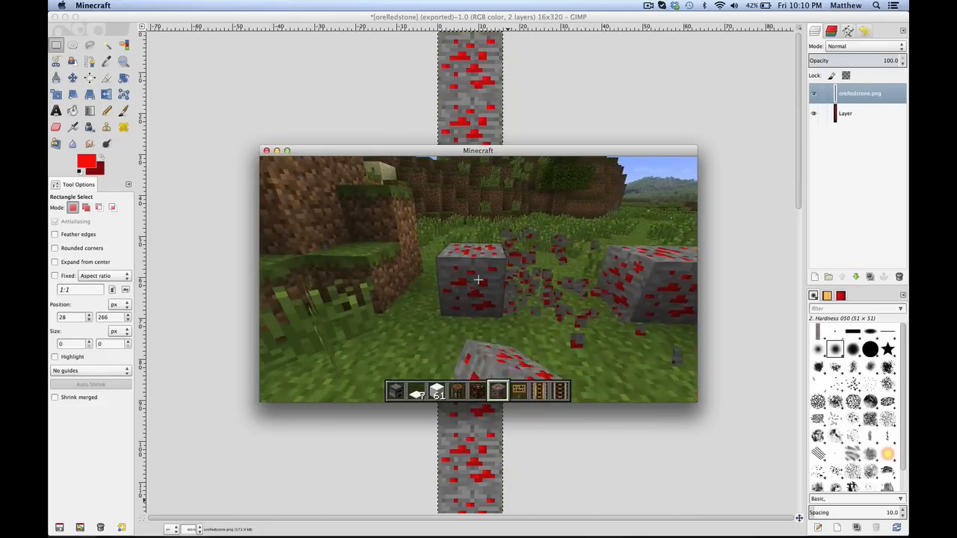
Break the placed redstone ore blocks and walk across the cleared grass.
click(477, 279)
key(d)
click(478, 280)
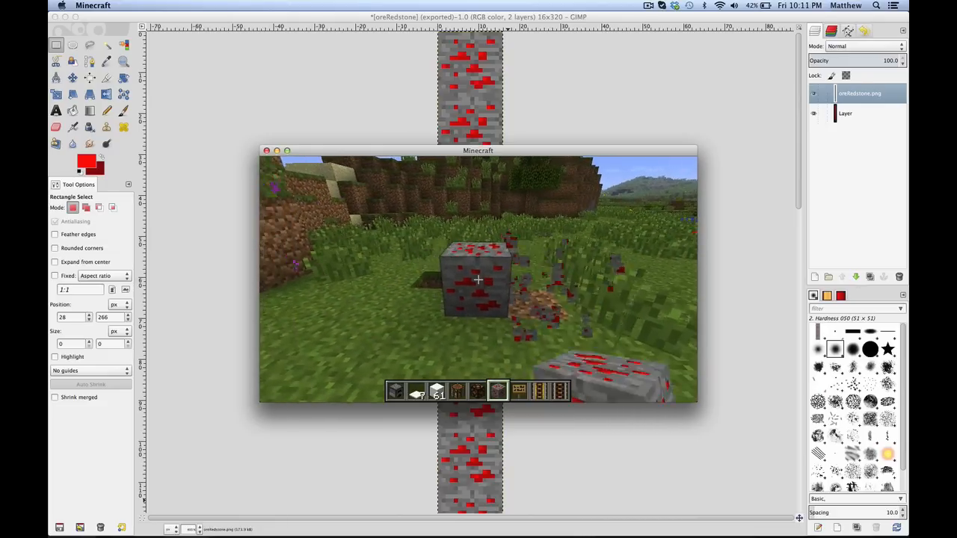
click(478, 279)
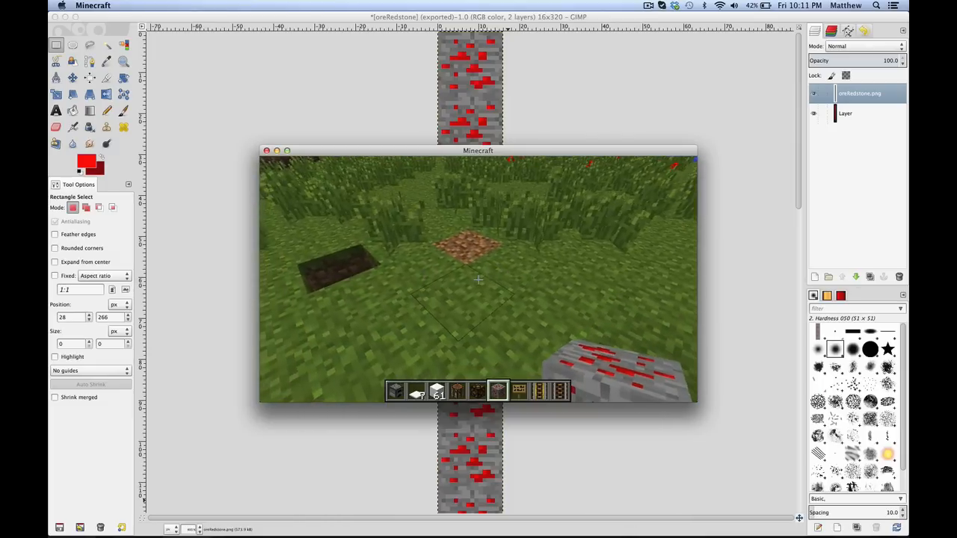
key(w)
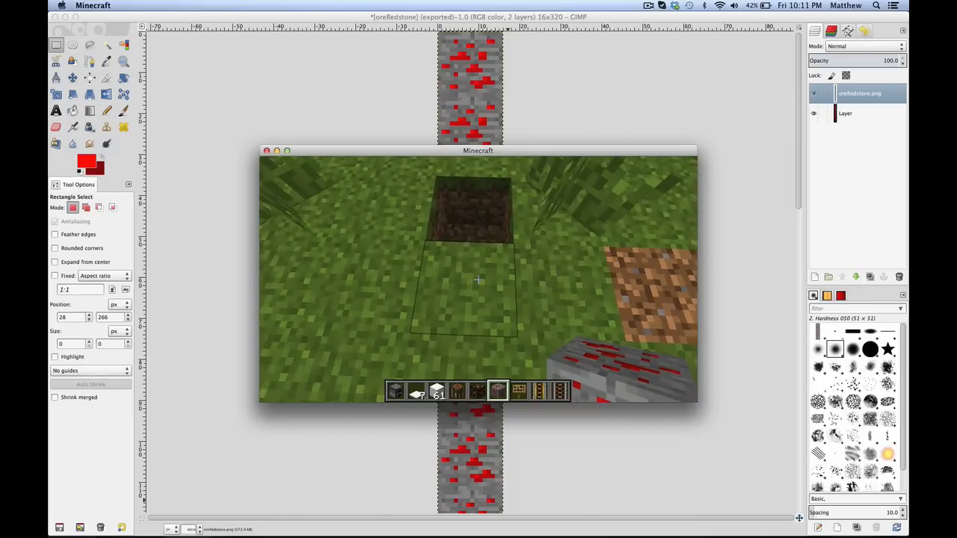
key(w)
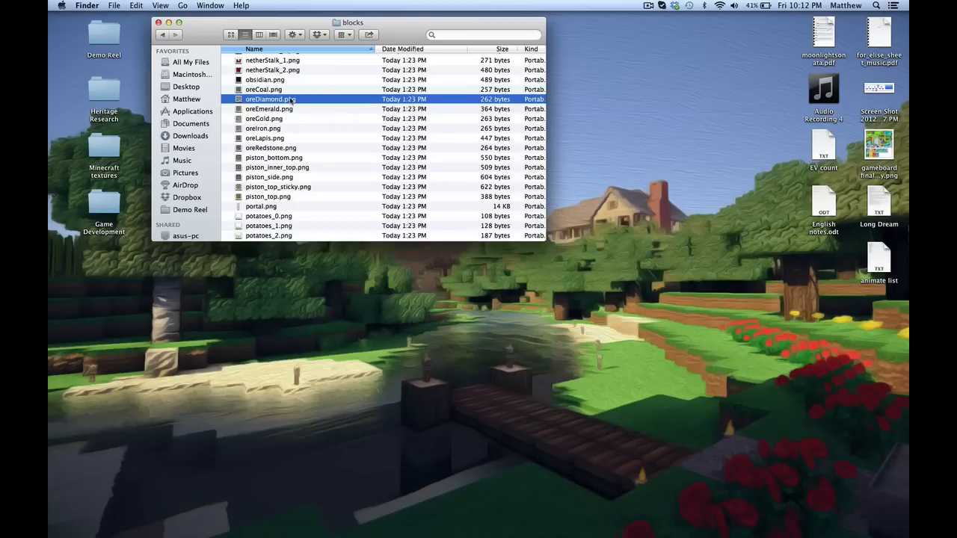
Open oreDiamond.png from the blocks folder in GIMP and activate the Rectangle Select tool.
right_click(292, 99)
mouse_move(325, 114)
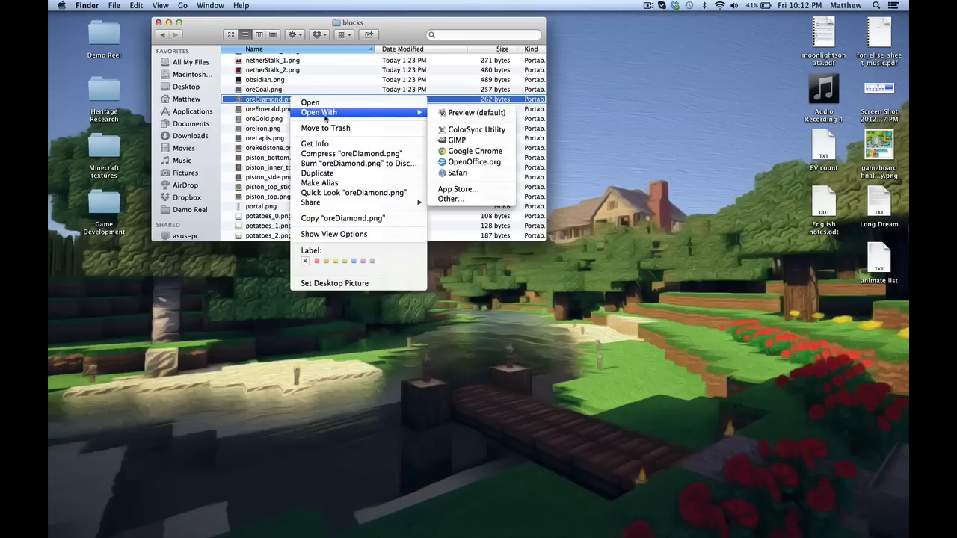
click(452, 141)
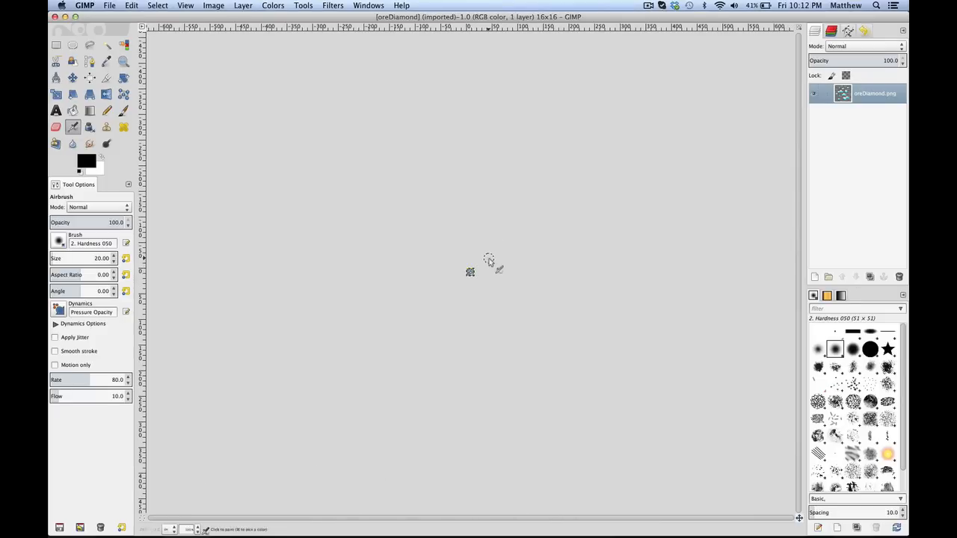
key(5)
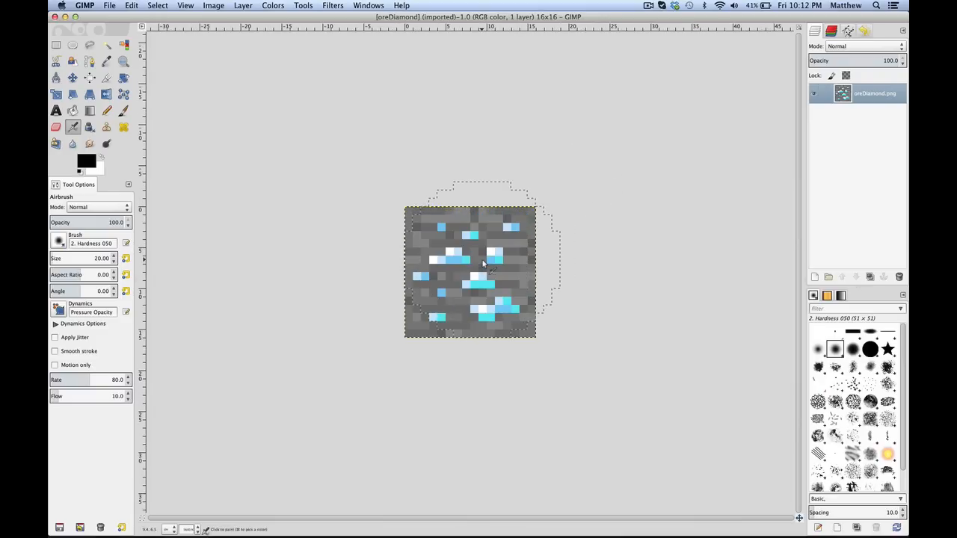
key(4)
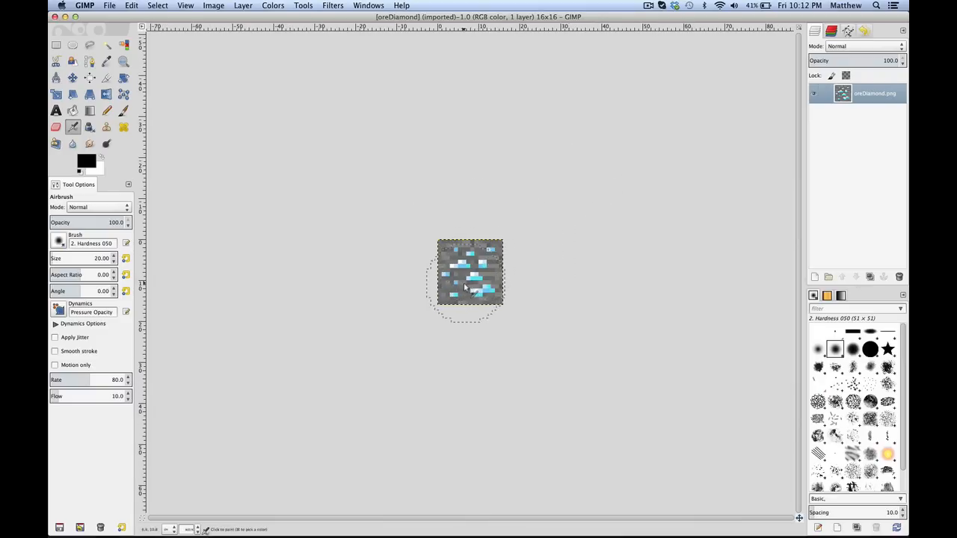
key(5)
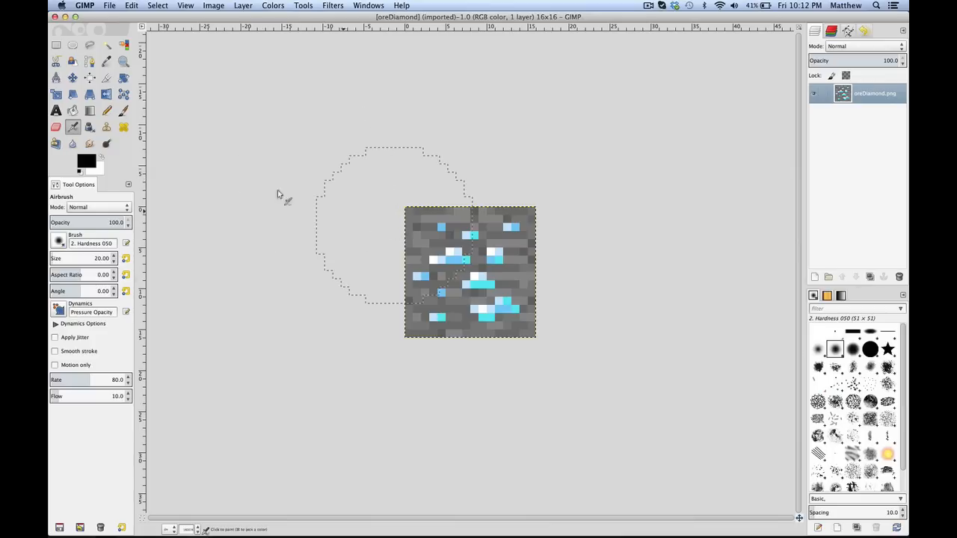
click(57, 46)
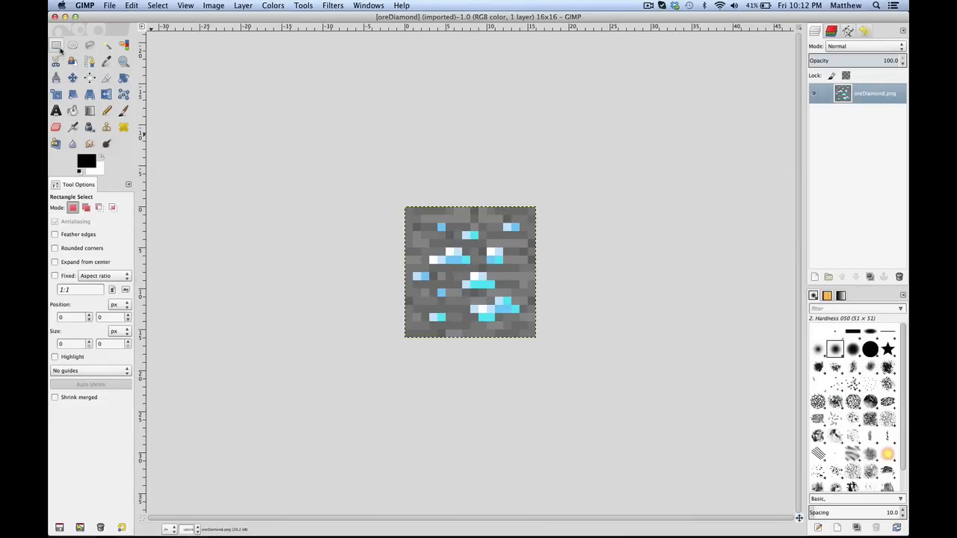
click(441, 257)
click(497, 250)
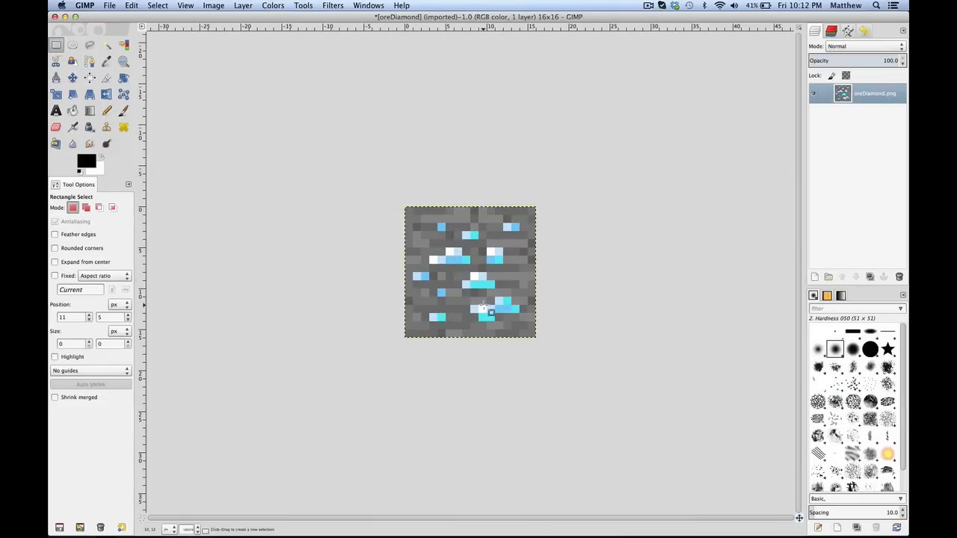
click(487, 310)
click(485, 300)
Resize the diamond ore canvas to 16 x 112 pixels, leaving the empty space below the original tile.
click(109, 5)
mouse_move(206, 6)
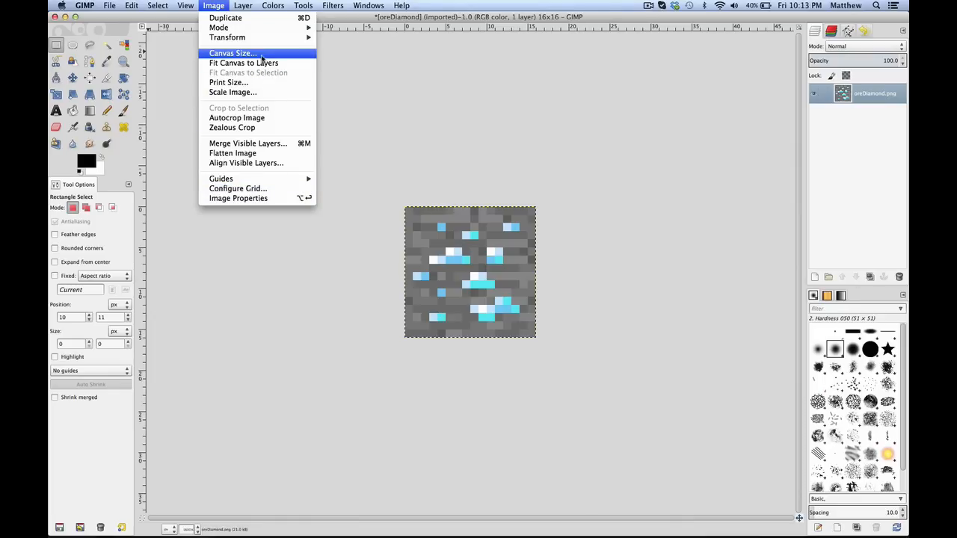
click(261, 55)
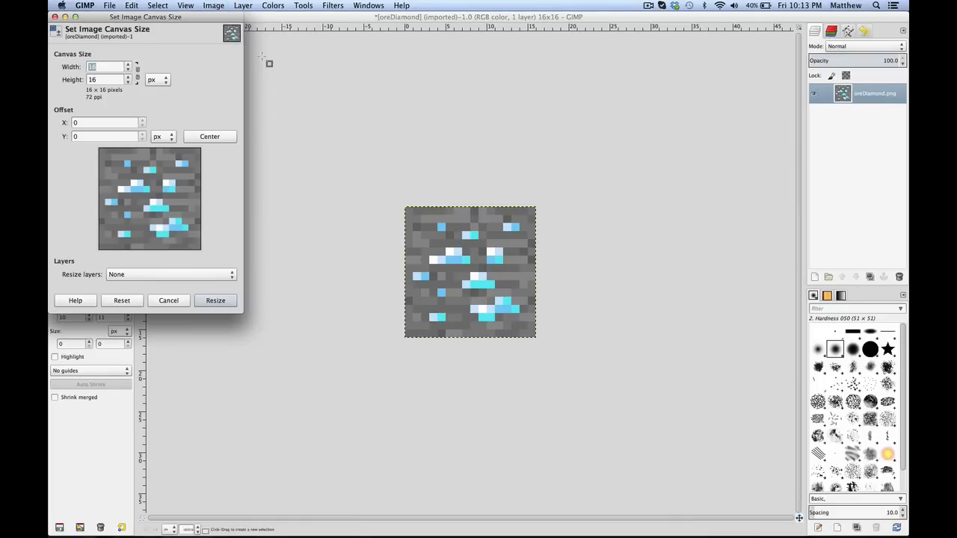
double_click(112, 79)
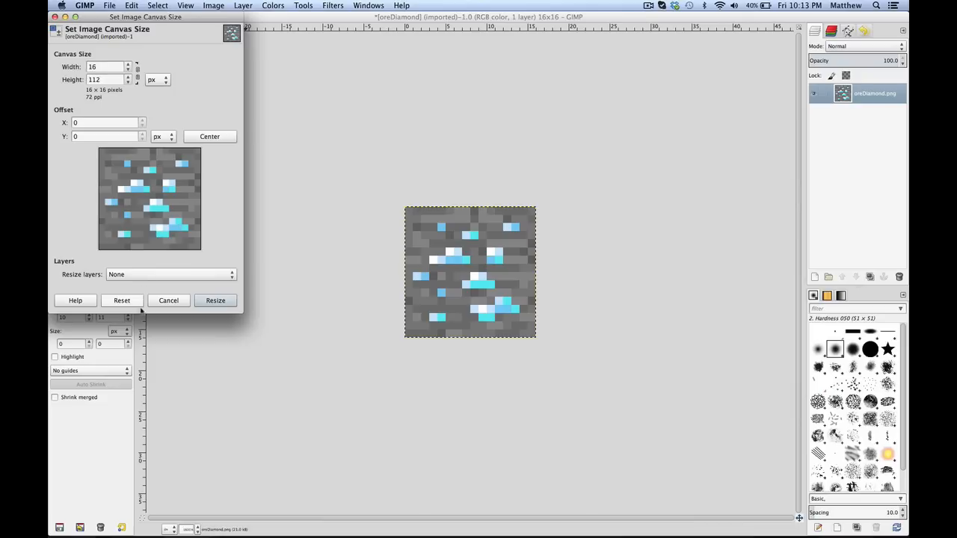
click(214, 300)
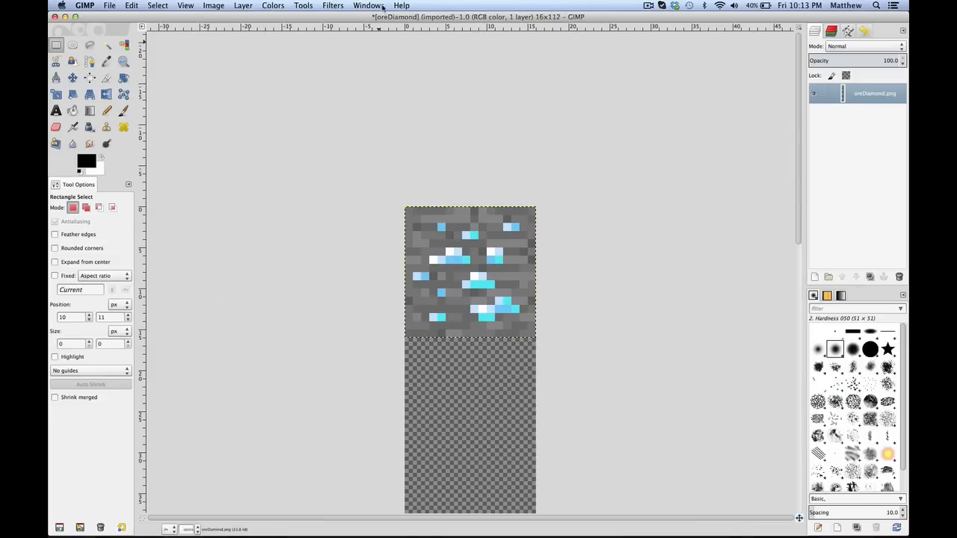
Expand the diamond ore layer to the image size and place a new layer filled with the background color beneath it.
click(243, 6)
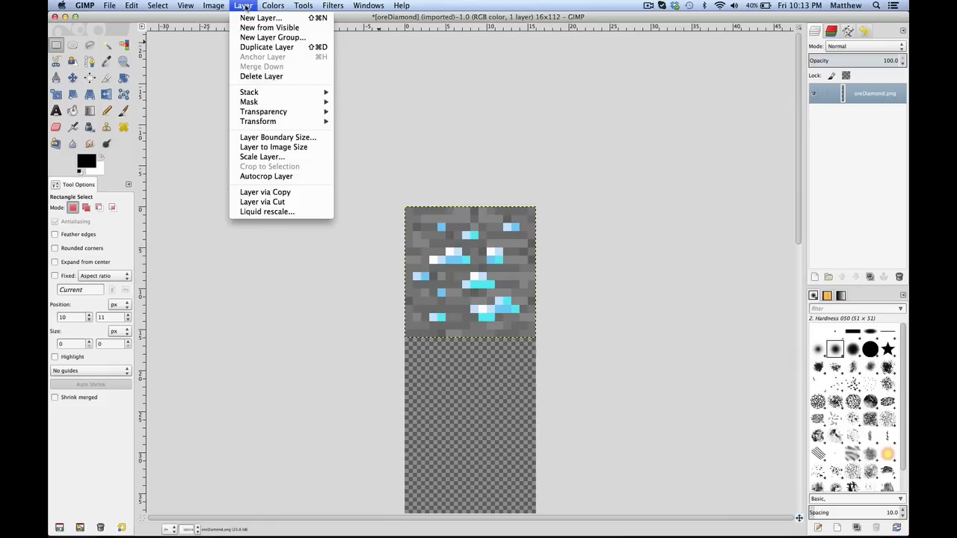
click(274, 151)
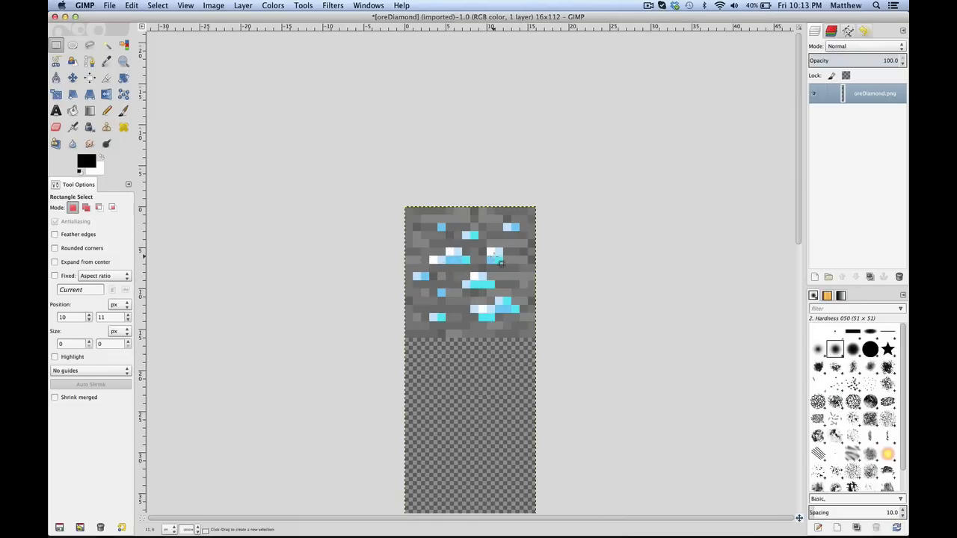
click(818, 278)
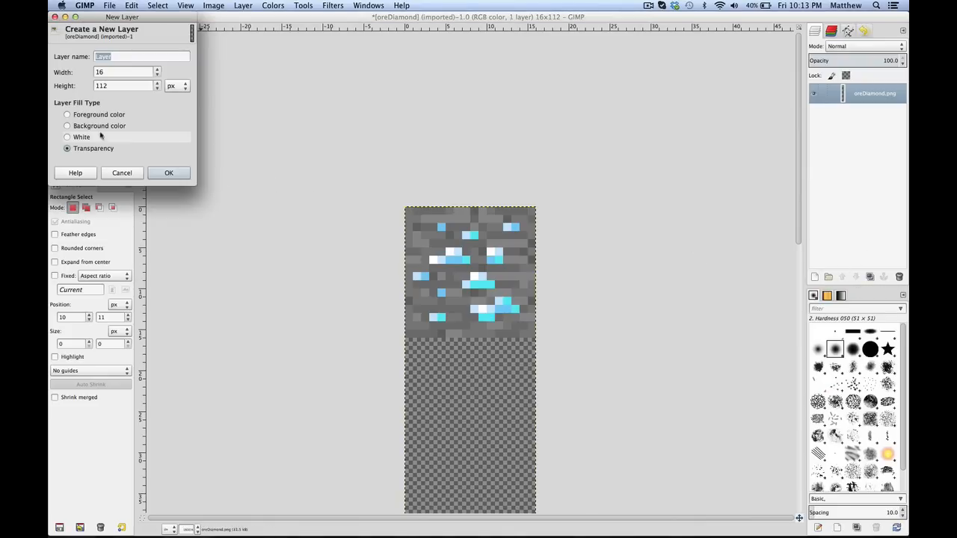
click(94, 127)
click(178, 175)
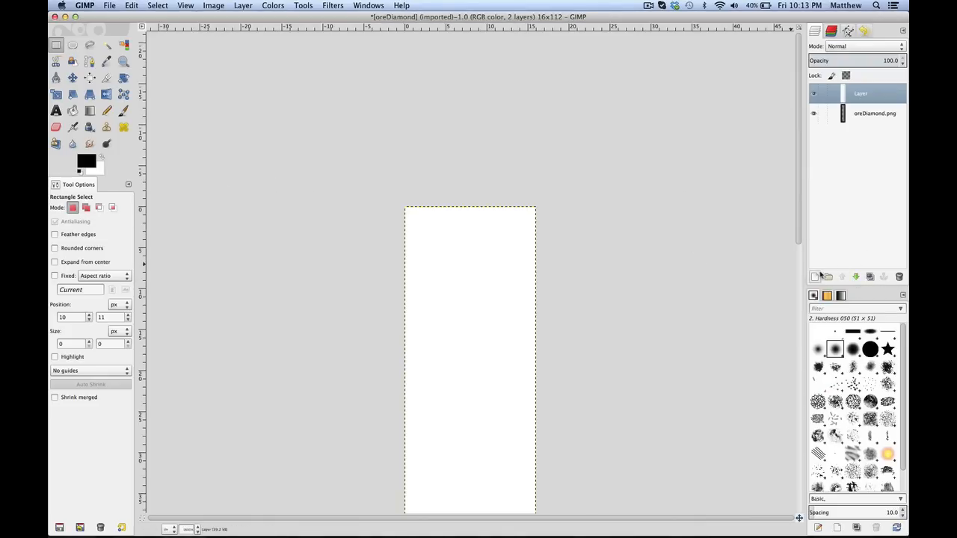
click(855, 278)
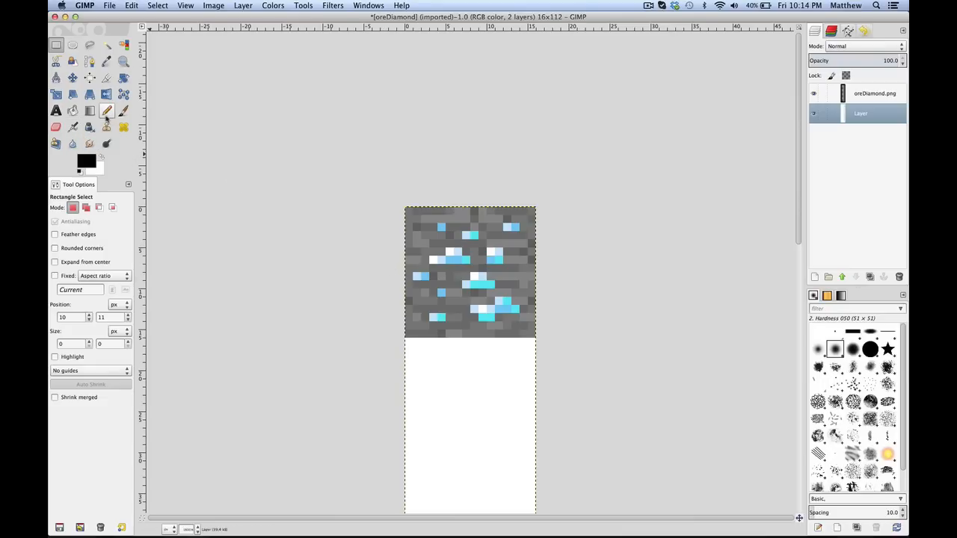
Activate the Eraser tool and set its brush size to 2.
click(56, 128)
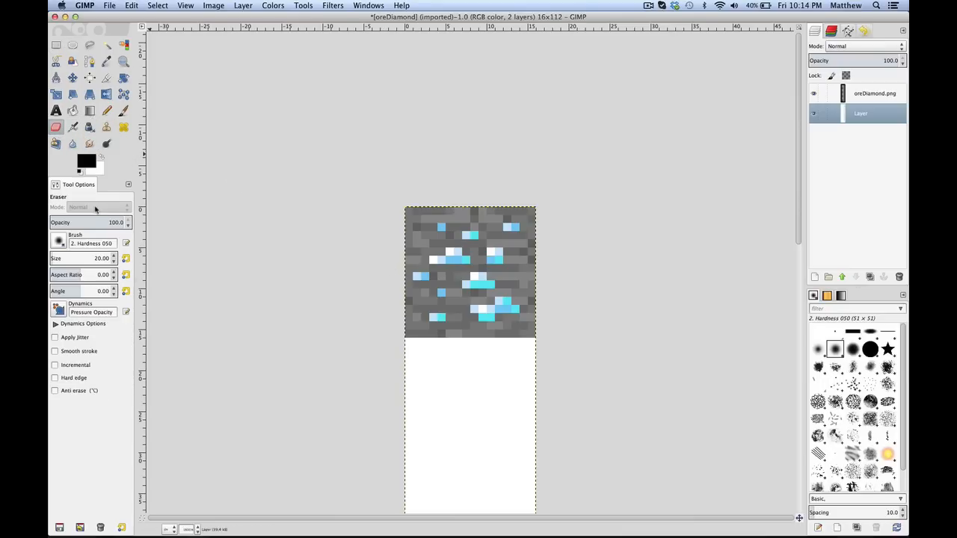
double_click(97, 258)
text(2)
click(275, 267)
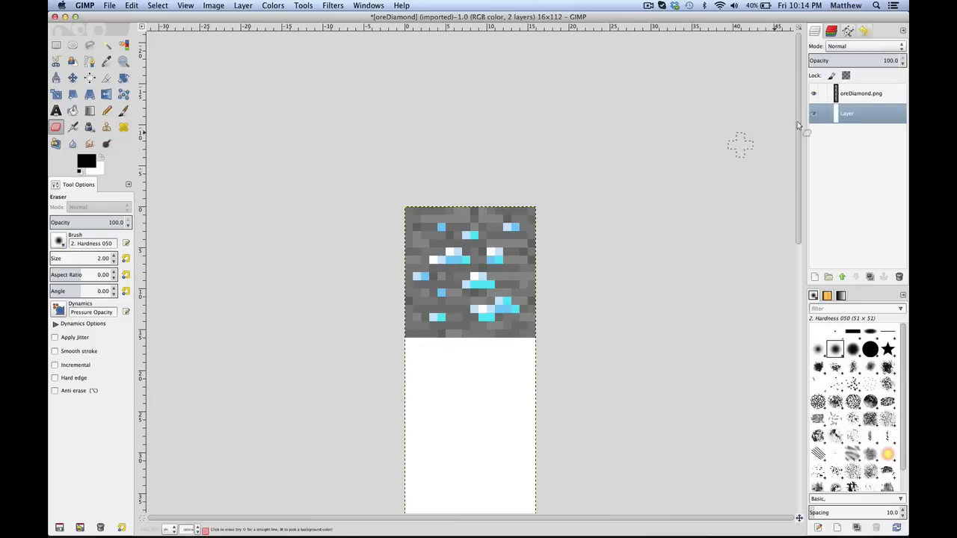
Make the oreDiamond.png layer active and configure the eraser with a hard edge and an opacity of 35.
click(865, 96)
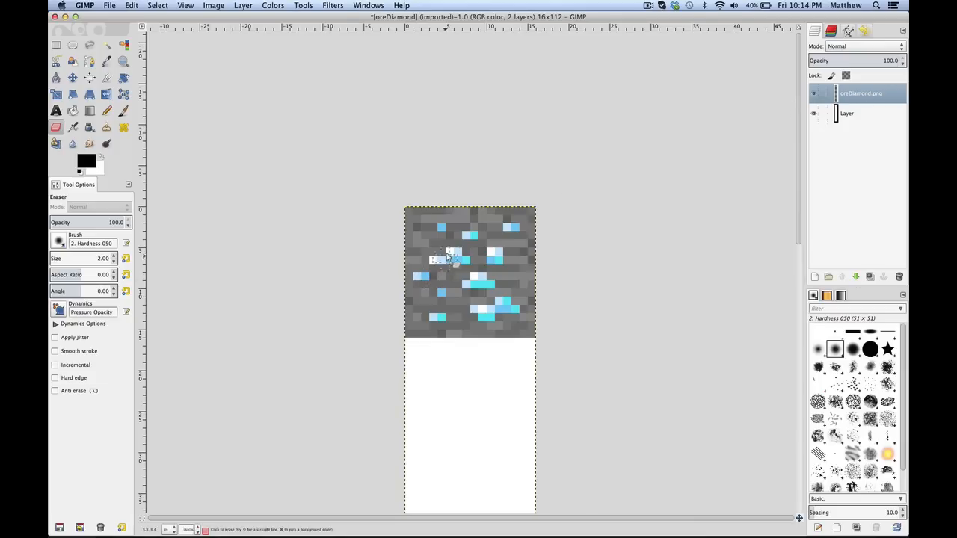
mouse_move(448, 249)
mouse_down()
mouse_move(484, 268)
mouse_move(488, 310)
mouse_move(479, 324)
mouse_move(463, 300)
mouse_up()
key(ctrl+z)
click(87, 377)
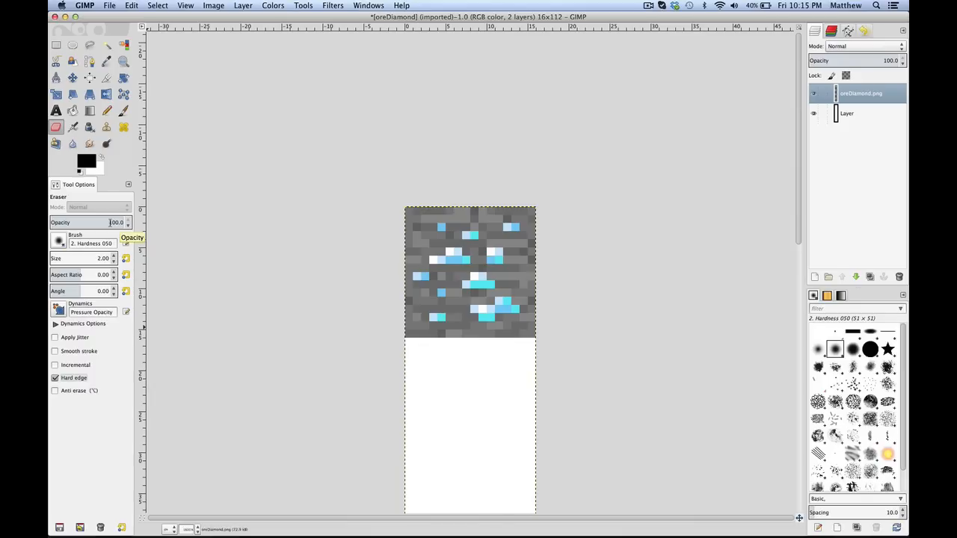
drag(110, 222, 118, 223)
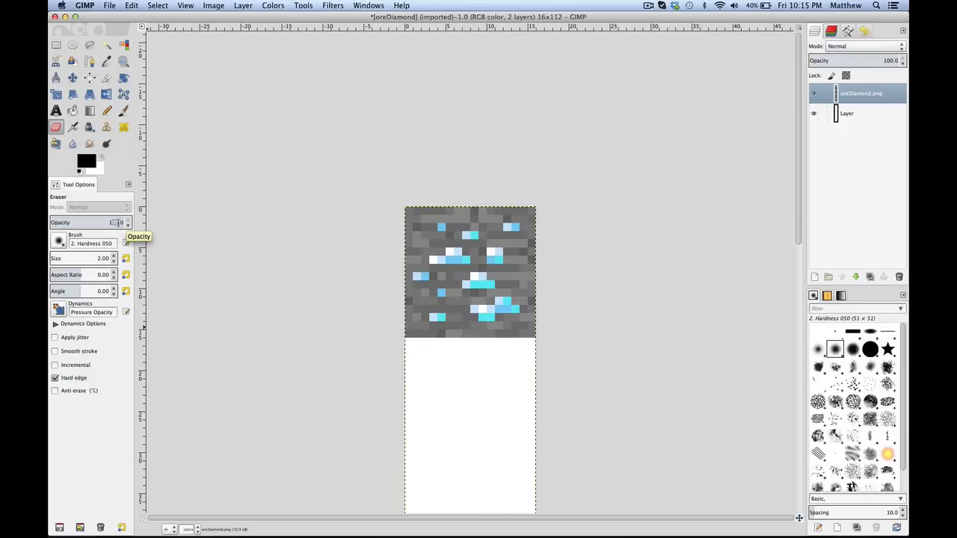
key(BackSpace)
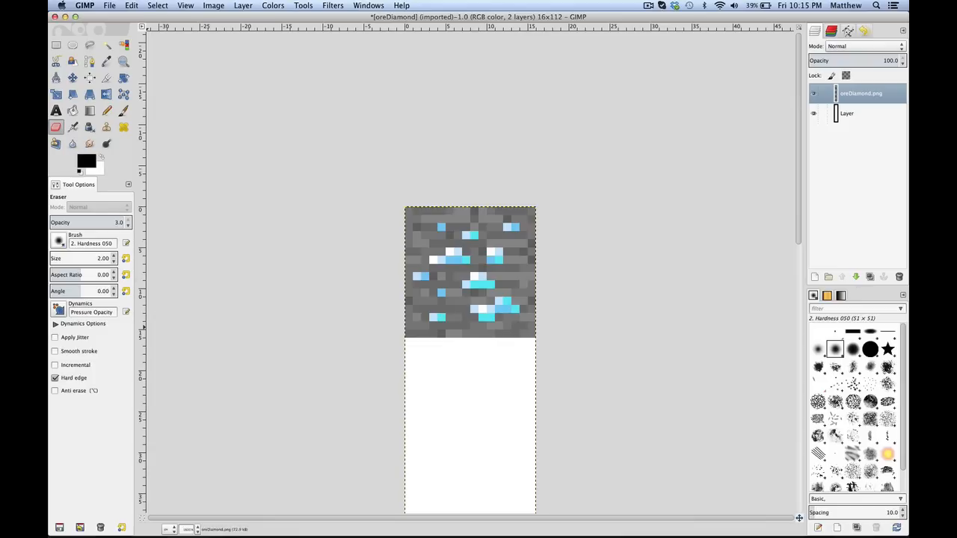
text(5)
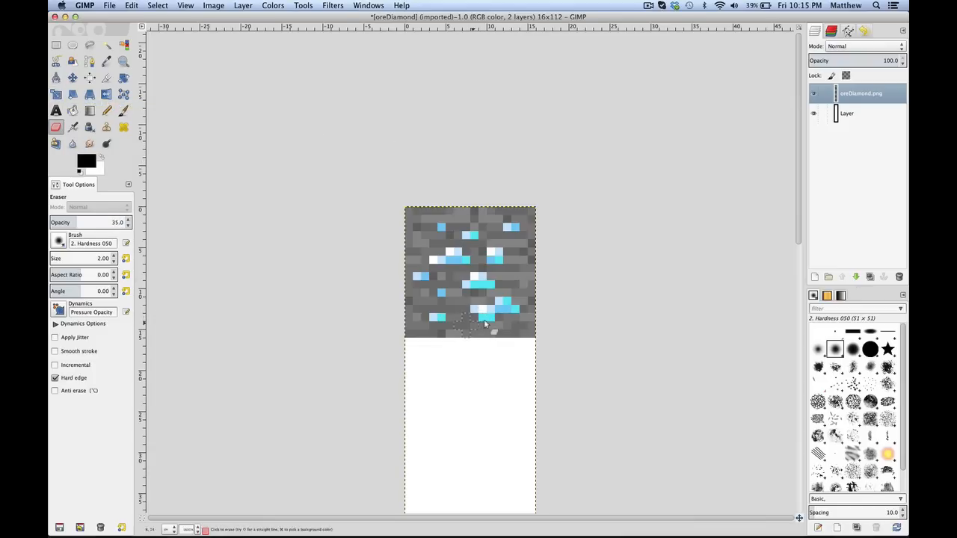
Select the original 16 x 16 ore tile and paste a copy directly below it as the second frame.
scroll(490, 431, down, 5)
scroll(490, 430, up, 5)
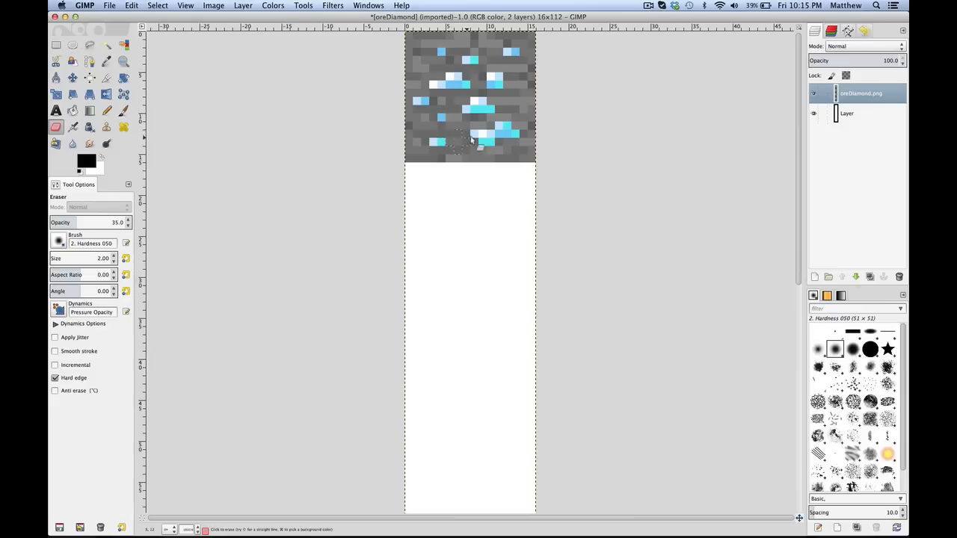
click(56, 46)
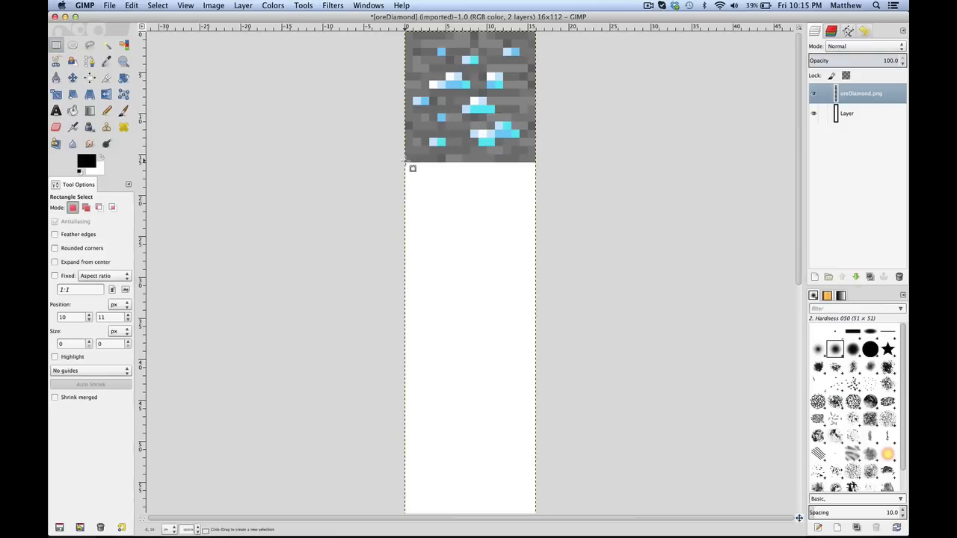
drag(410, 162, 533, 35)
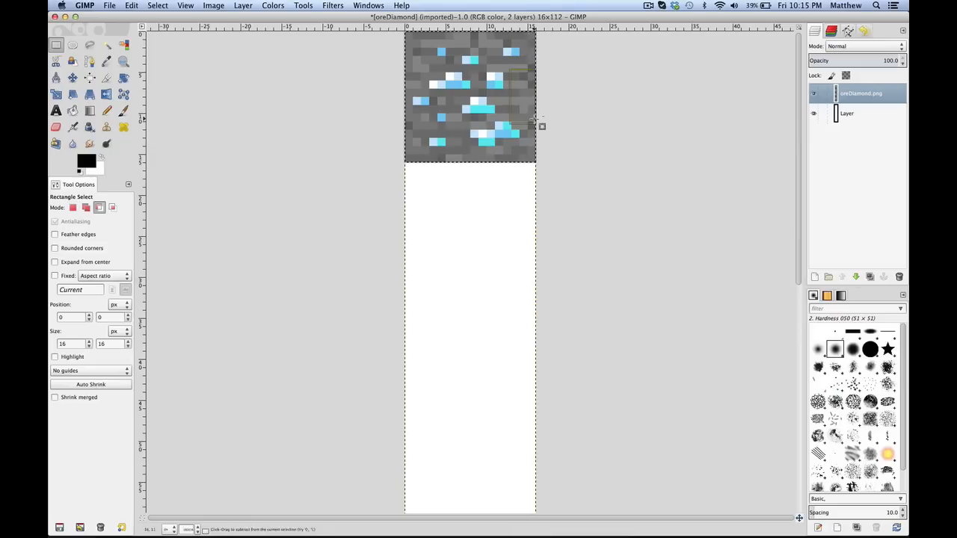
key(ctrl+c)
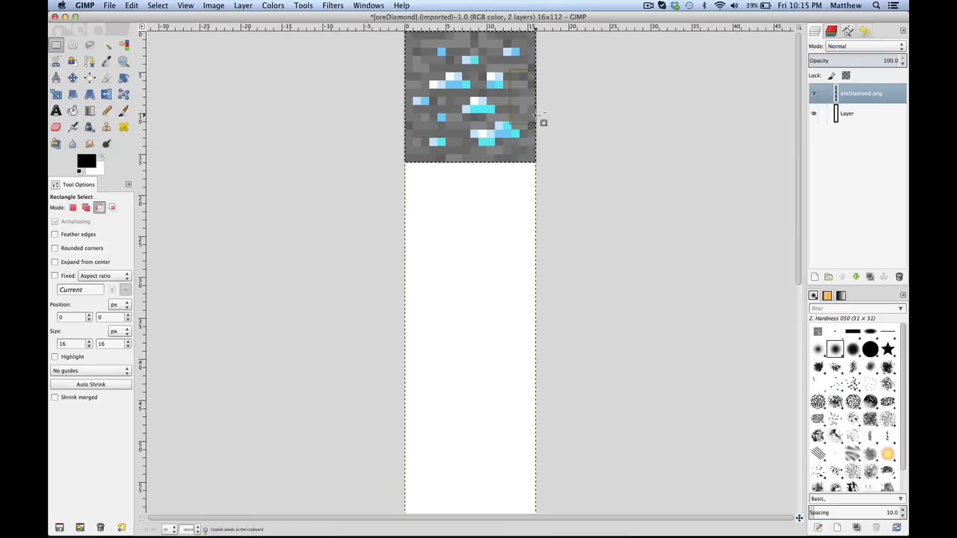
key(ctrl+v)
drag(493, 87, 494, 222)
click(476, 319)
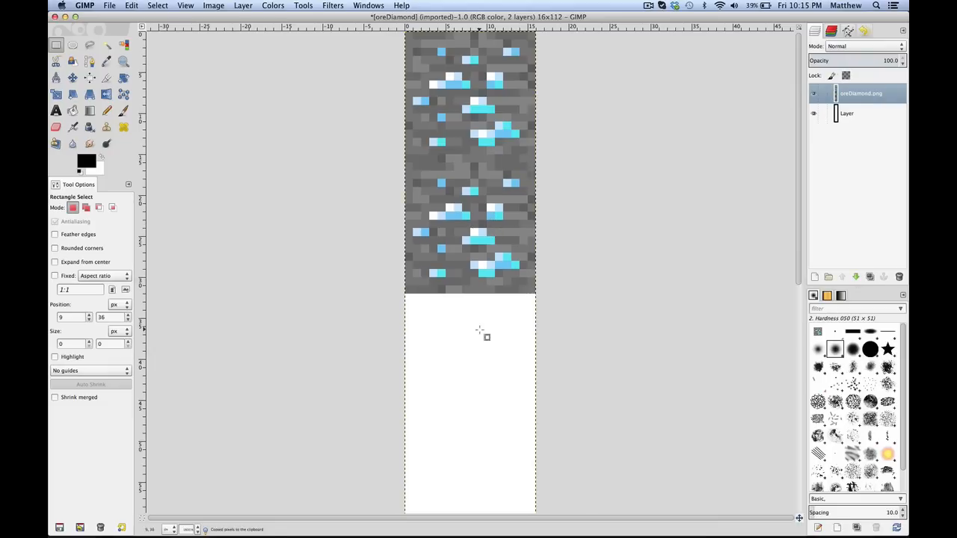
Select both frames as a 16 x 32 block and paste a copy directly below them.
key(minus)
drag(438, 173, 509, 49)
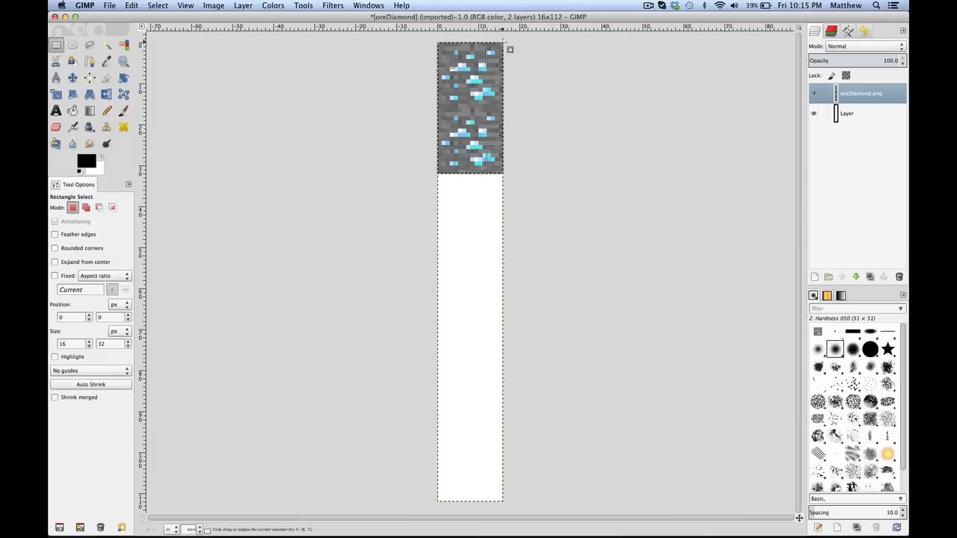
key(ctrl+c)
key(ctrl+v)
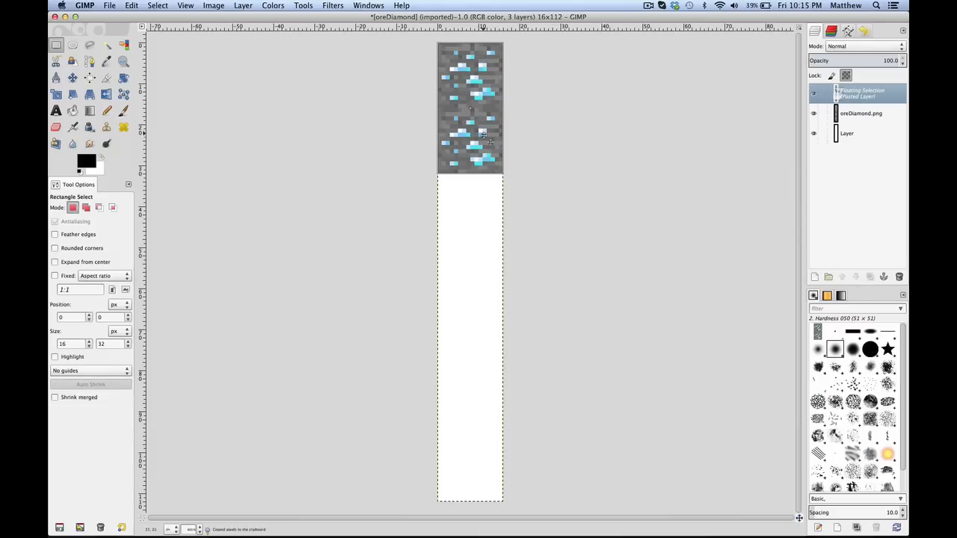
drag(489, 268, 489, 397)
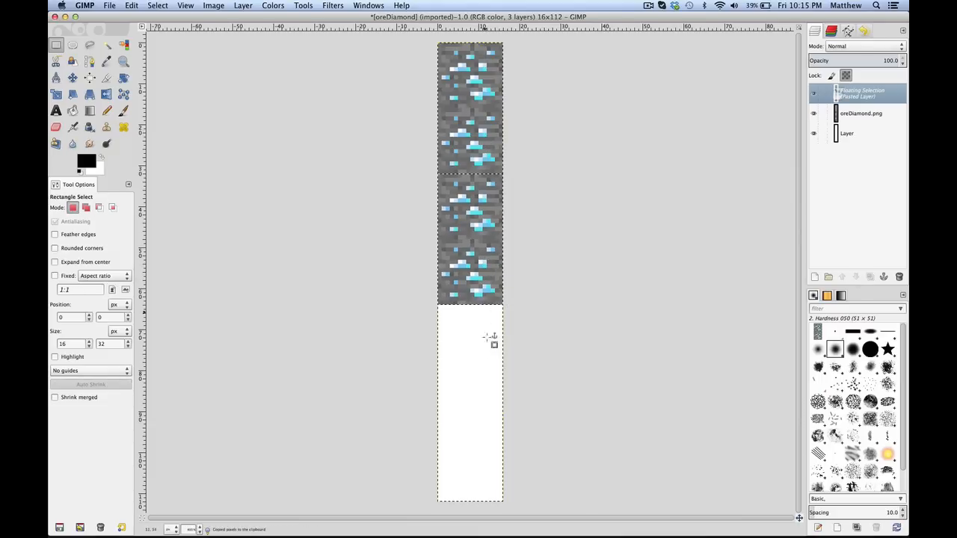
click(486, 369)
Paste the two-frame ore block twice more to fill the strip down to its lower edge.
key(ctrl+v)
drag(489, 284, 489, 376)
click(546, 367)
key(ctrl+v)
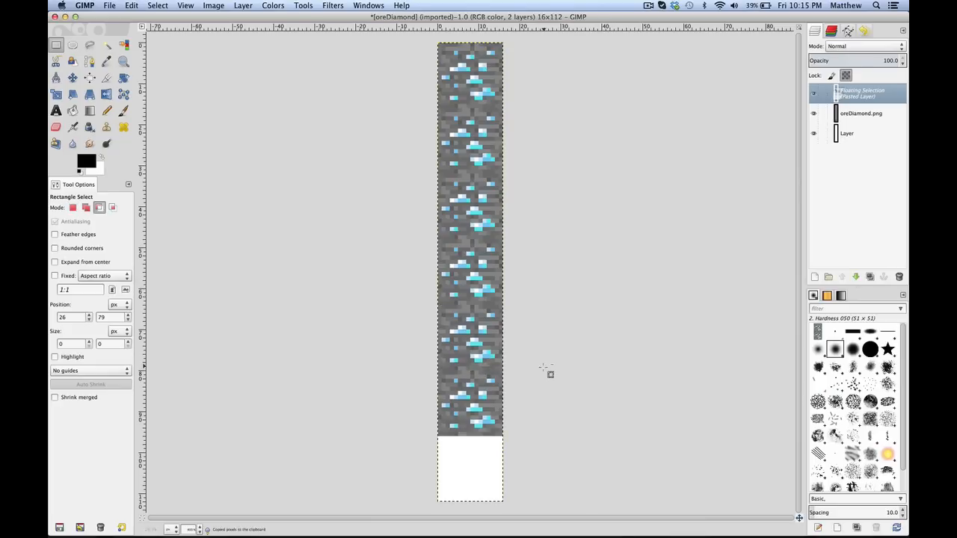
drag(488, 310, 495, 502)
click(538, 466)
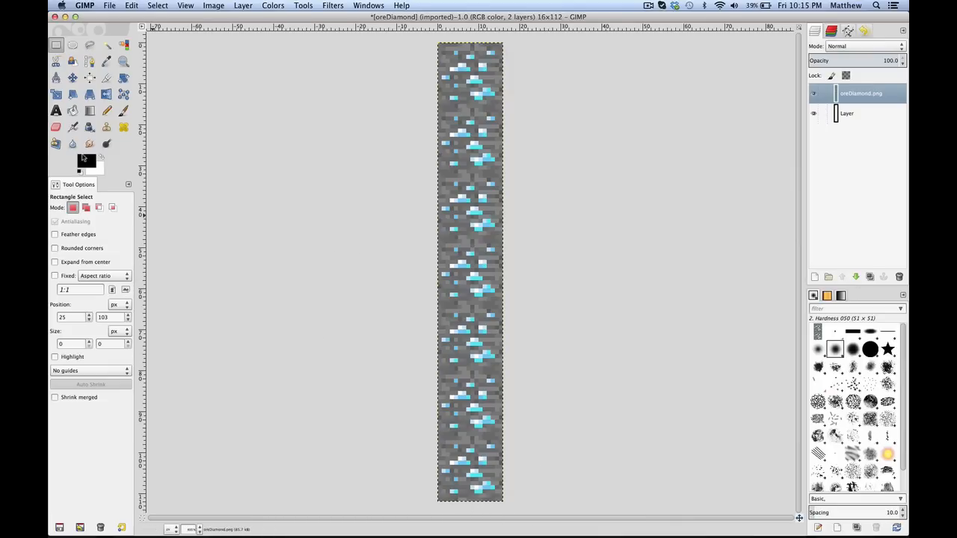
Partly erase the left diamond cluster in the second frame at 35 opacity, and try the same on the fourth frame.
click(57, 128)
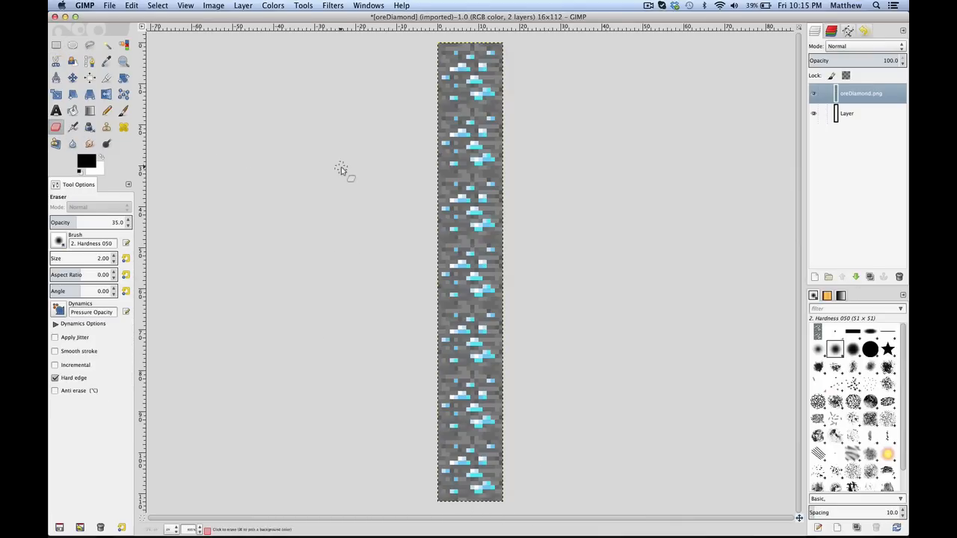
key(plus)
scroll(374, 127, up, 4)
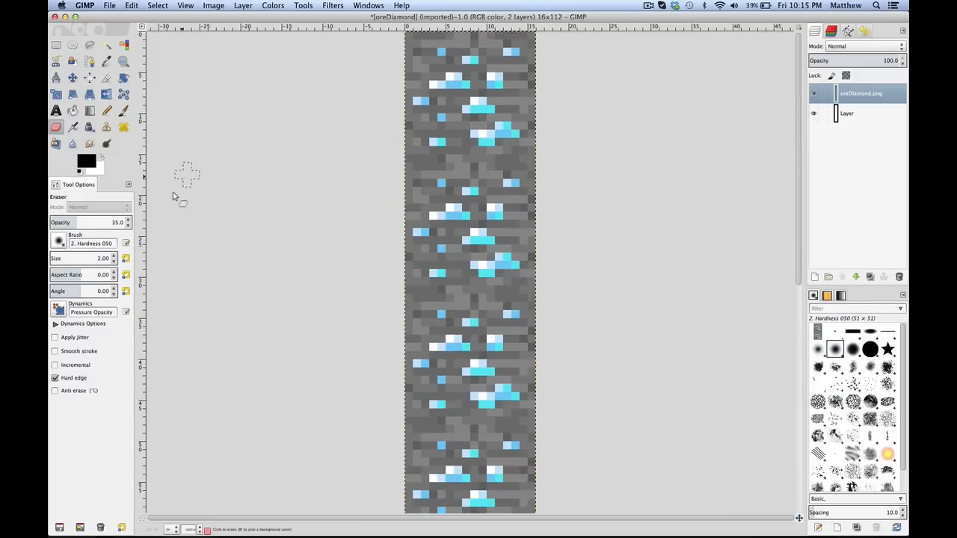
click(442, 216)
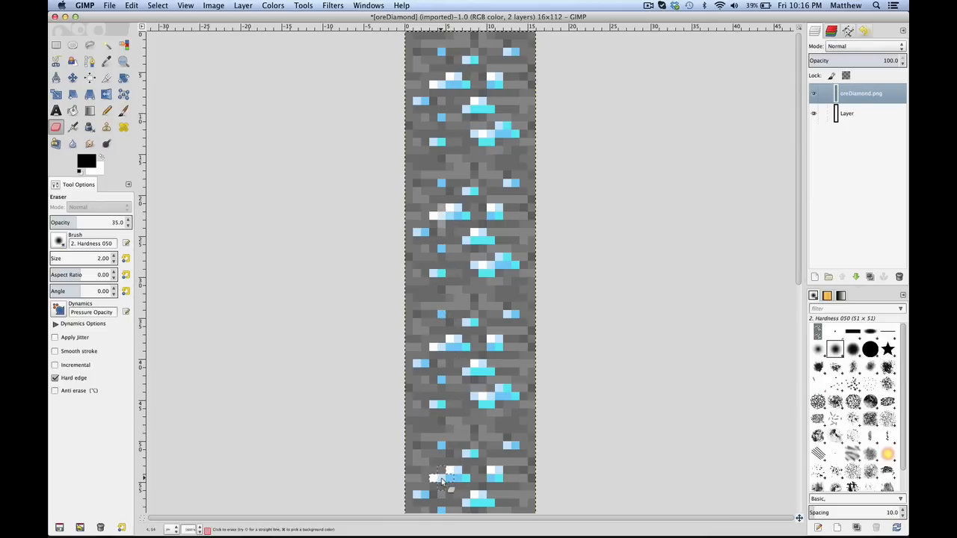
click(441, 481)
Partly erase the upper-right diamond in the fourth frame and the large lower-right cluster in the sixth frame at 35 opacity.
scroll(441, 480, down, 5)
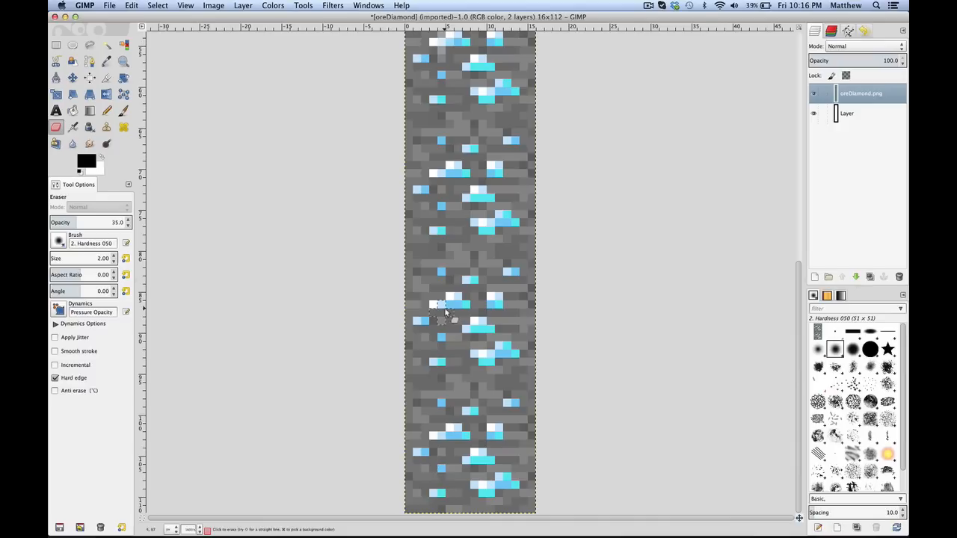
scroll(445, 312, up, 10)
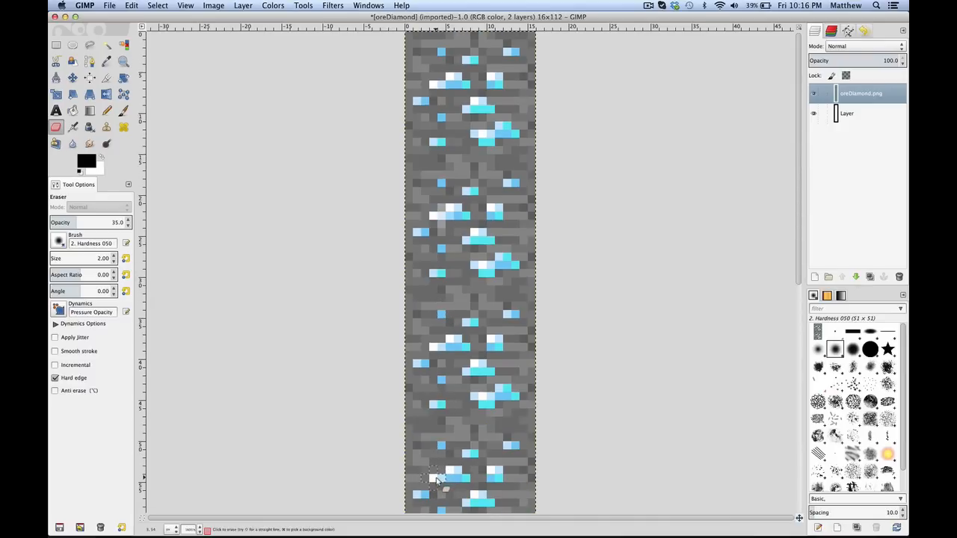
click(492, 470)
scroll(494, 472, down, 3)
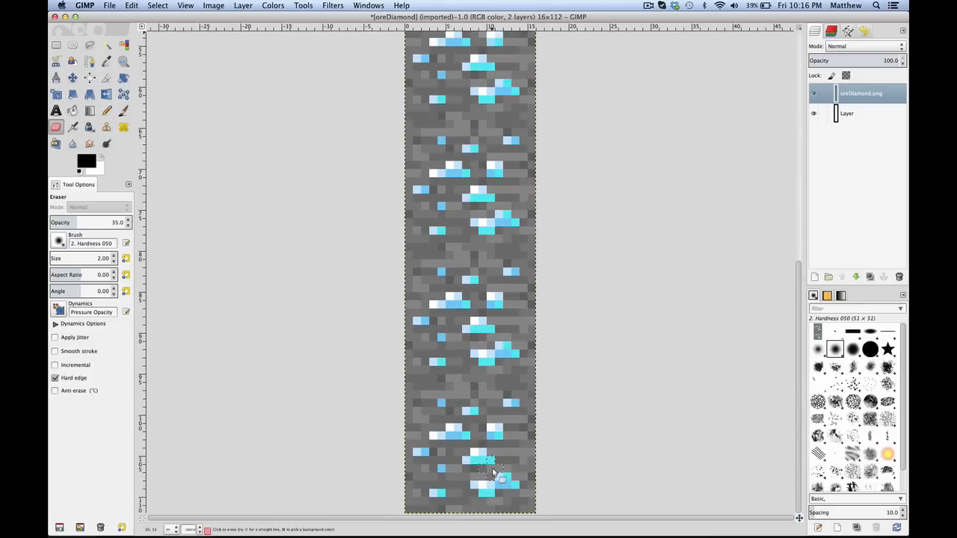
scroll(493, 472, up, 10)
scroll(483, 440, down, 10)
click(484, 356)
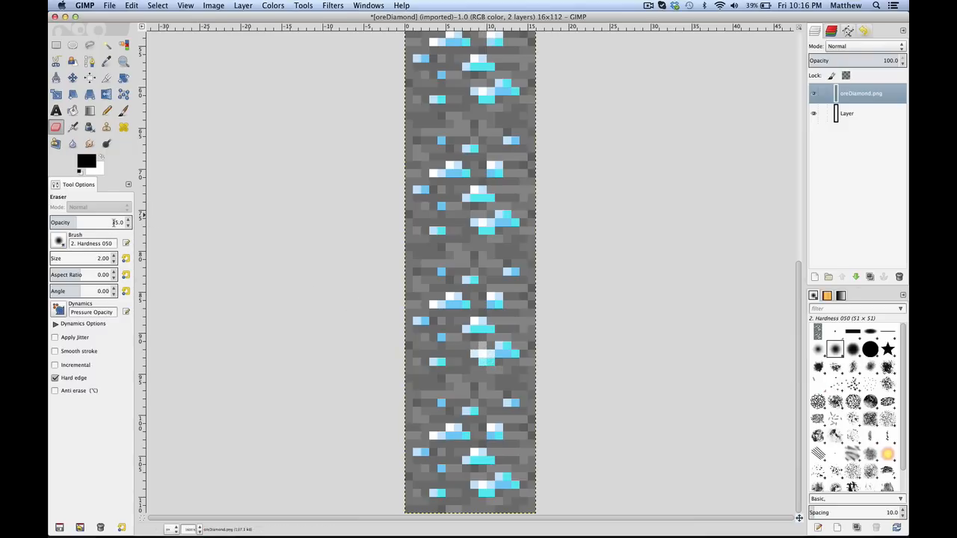
Set the eraser opacity to 70.
key(BackSpace)
key(BackSpace)
key(BackSpace)
text(10)
key(Return)
key(BackSpace)
key(BackSpace)
key(BackSpace)
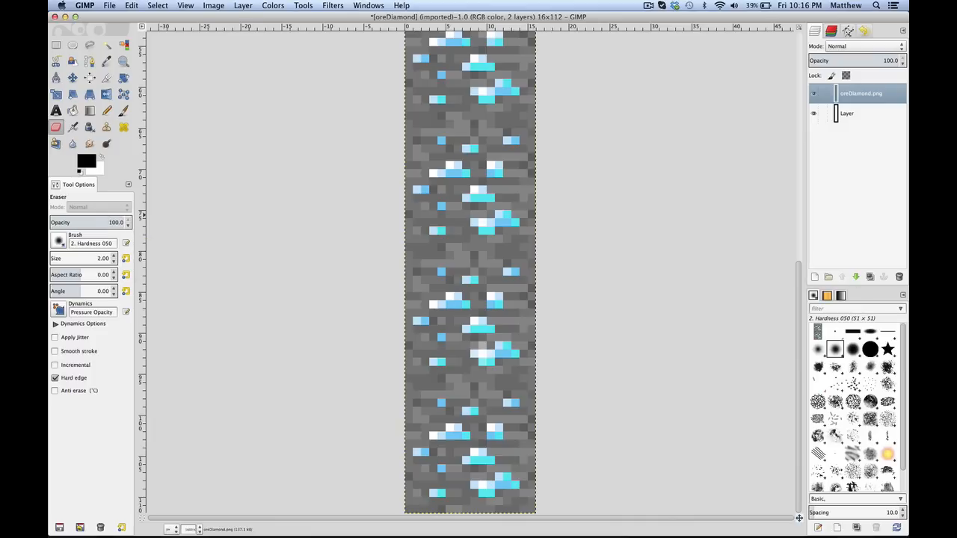
key(BackSpace)
key(BackSpace)
text(70)
key(Return)
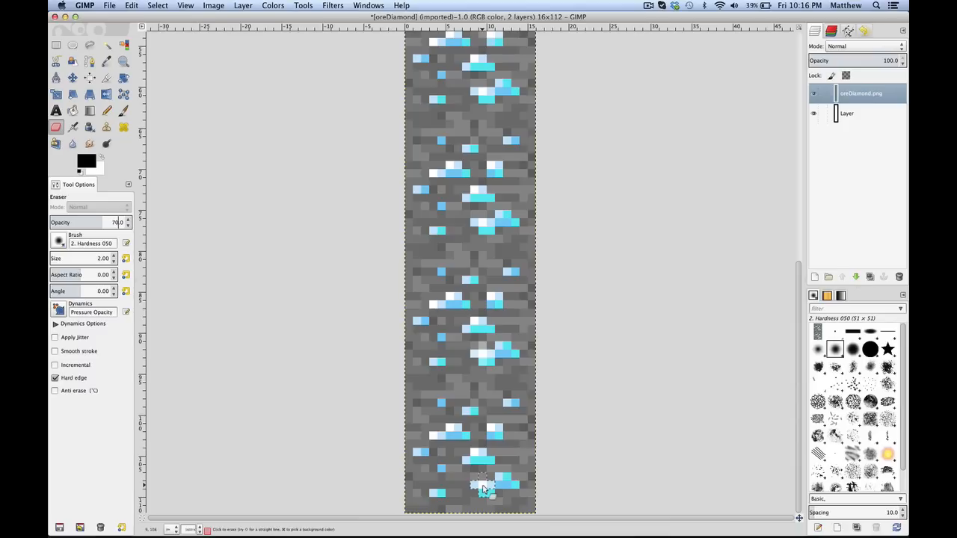
Partly erase one diamond cluster in each of the third, fifth and seventh frames at 70 opacity, and hide the white layer.
click(483, 487)
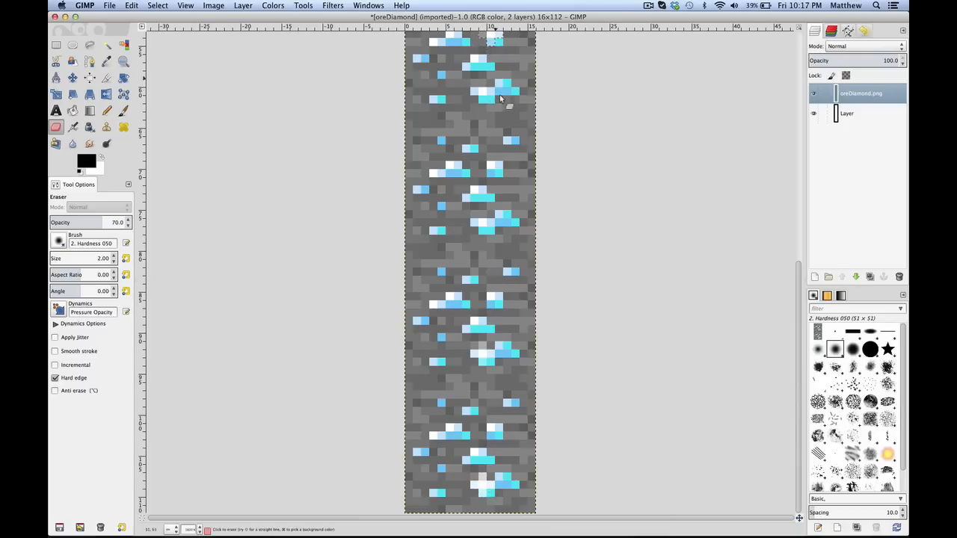
scroll(489, 171, up, 2)
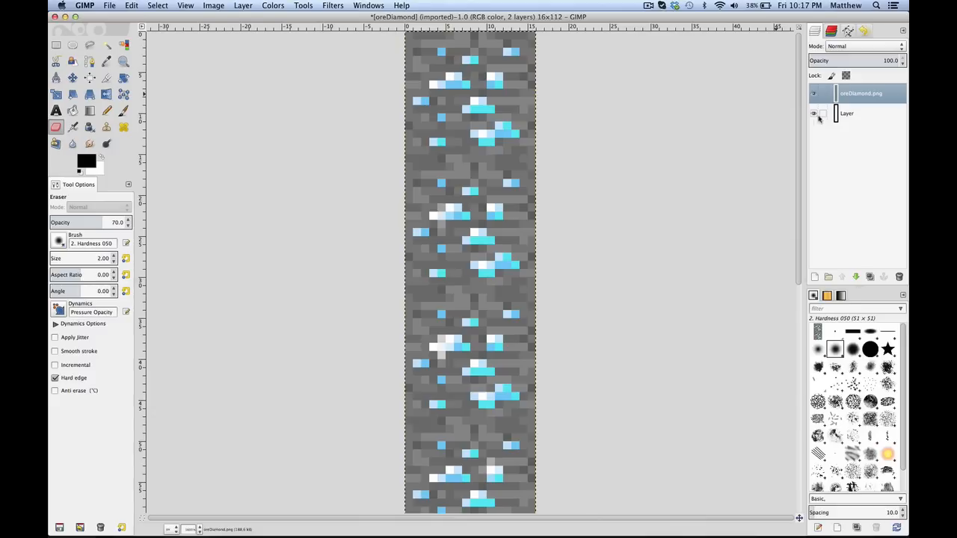
click(814, 113)
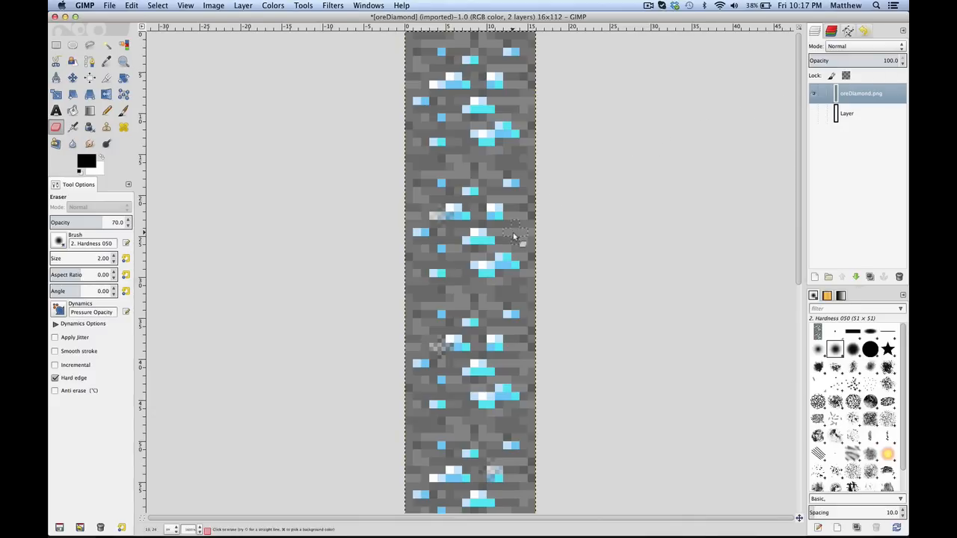
scroll(514, 237, down, 10)
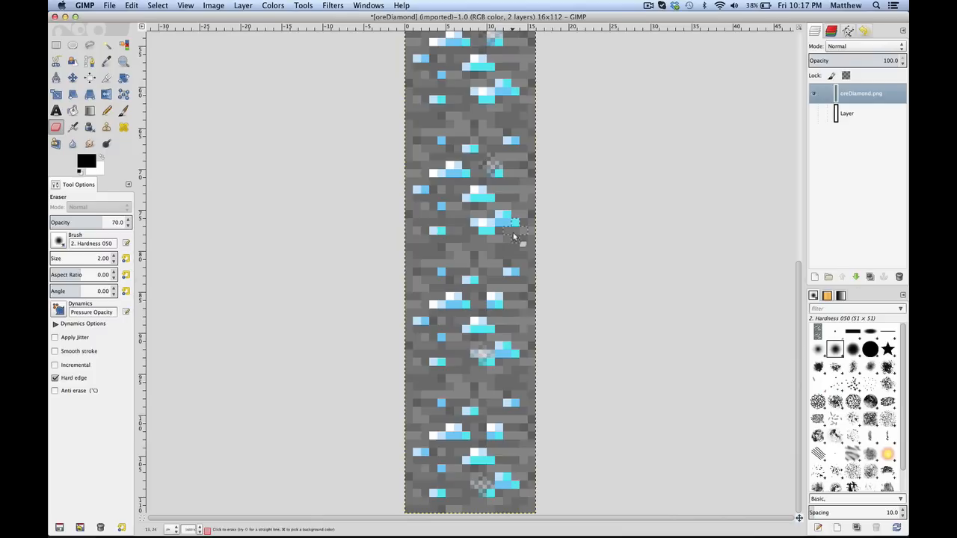
Review the faded diamonds across the strip's frames and show the white layer beneath the ore layer again.
scroll(513, 237, down, 1)
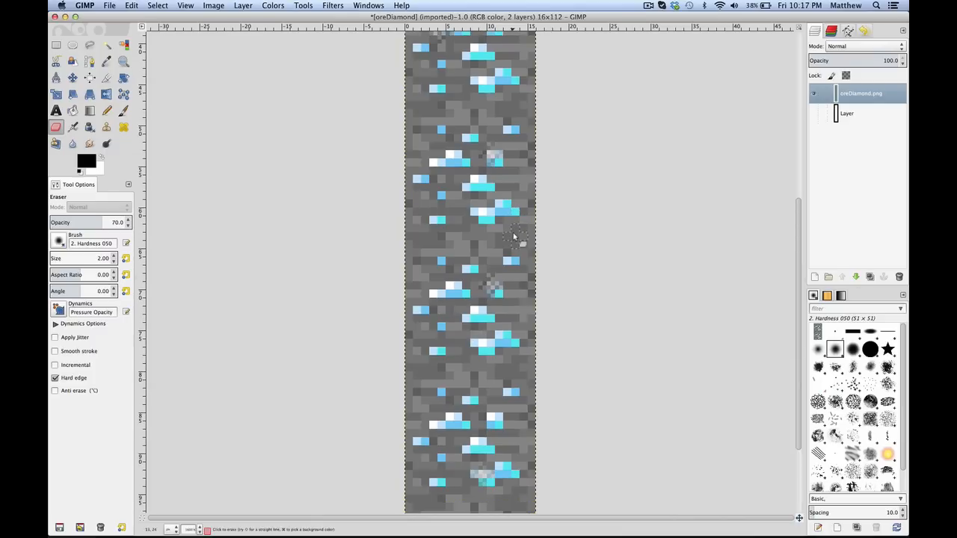
scroll(514, 237, up, 10)
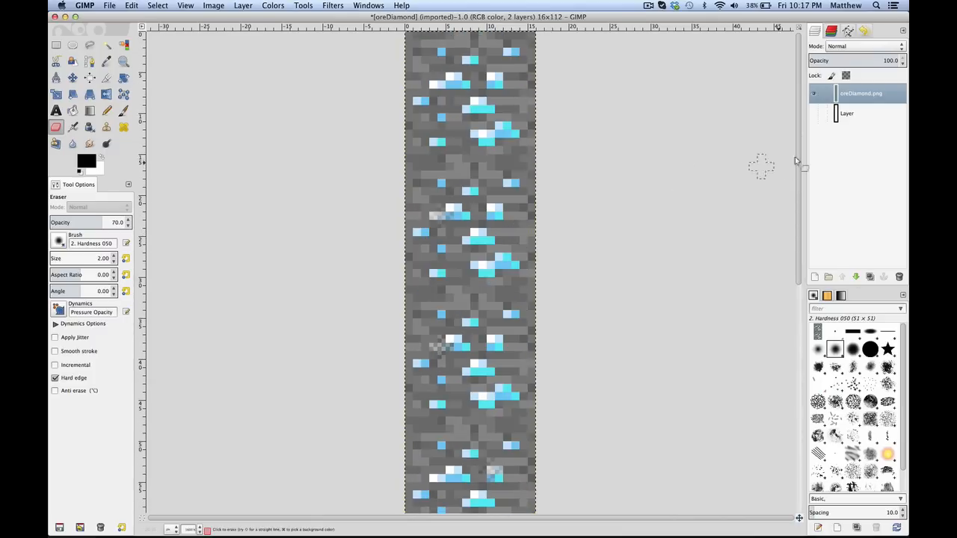
click(813, 114)
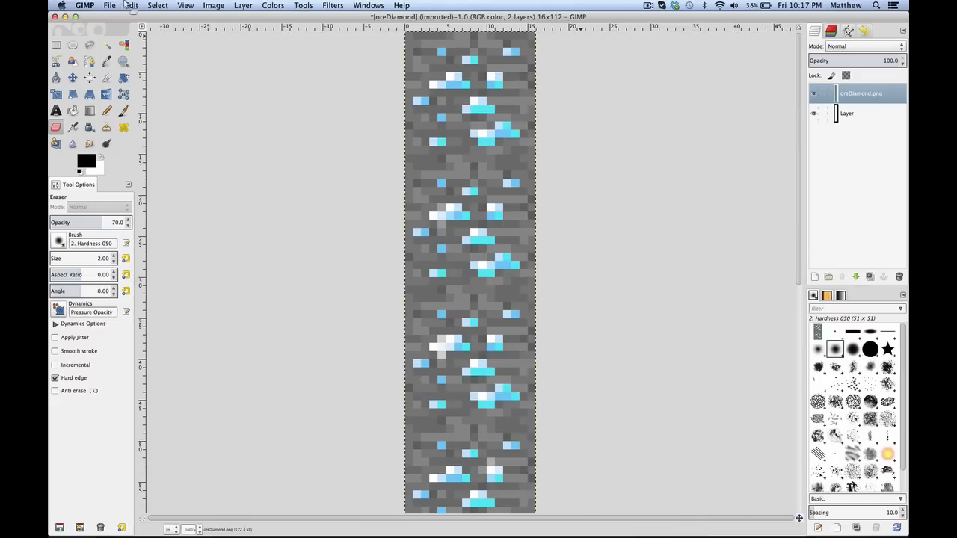
Export the strip as oreDiamond.png into the blocks folder of the Animated texture pack's textures, keeping the PNG options.
click(109, 6)
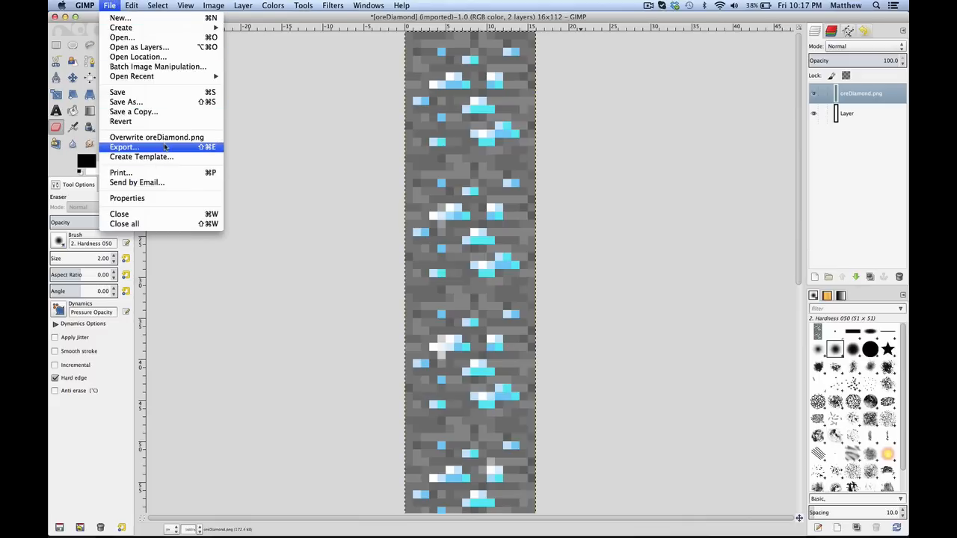
click(165, 147)
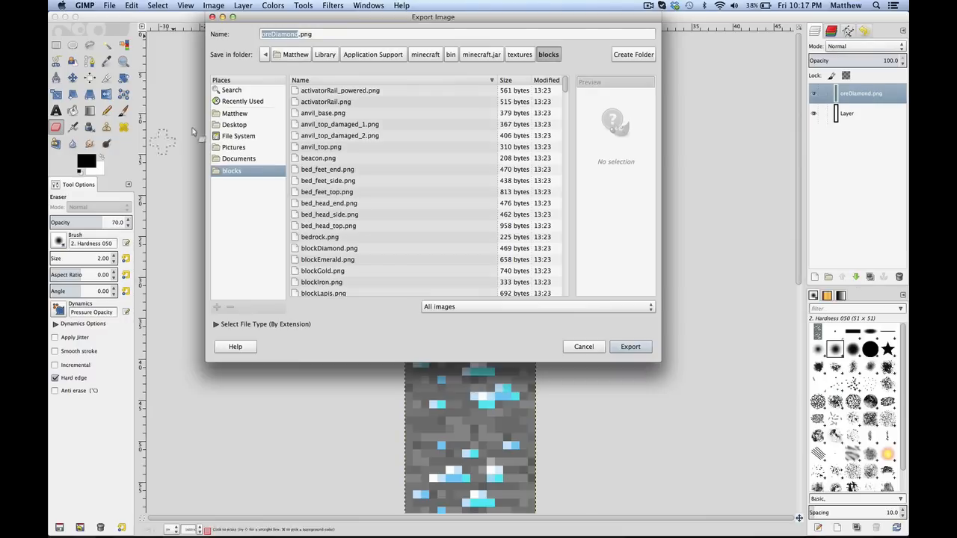
click(425, 54)
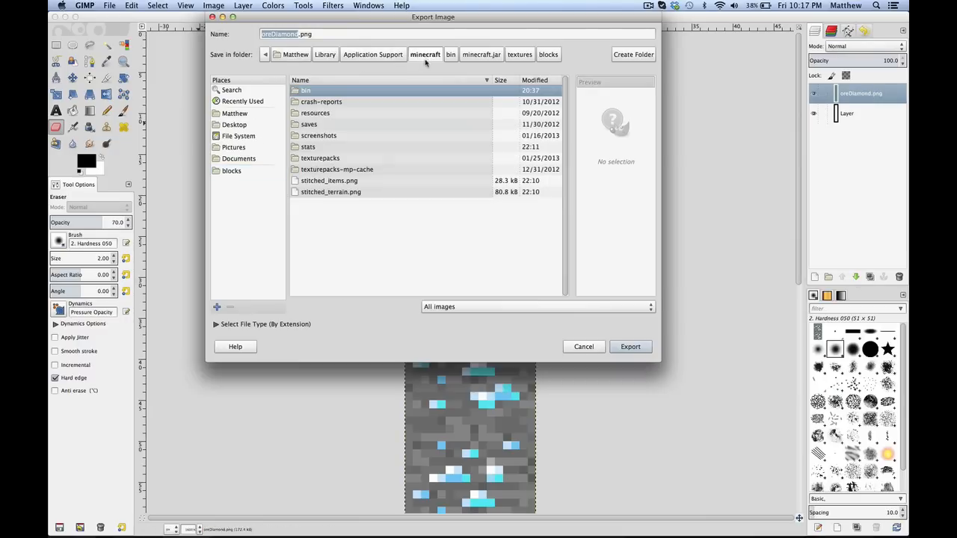
double_click(351, 160)
double_click(403, 90)
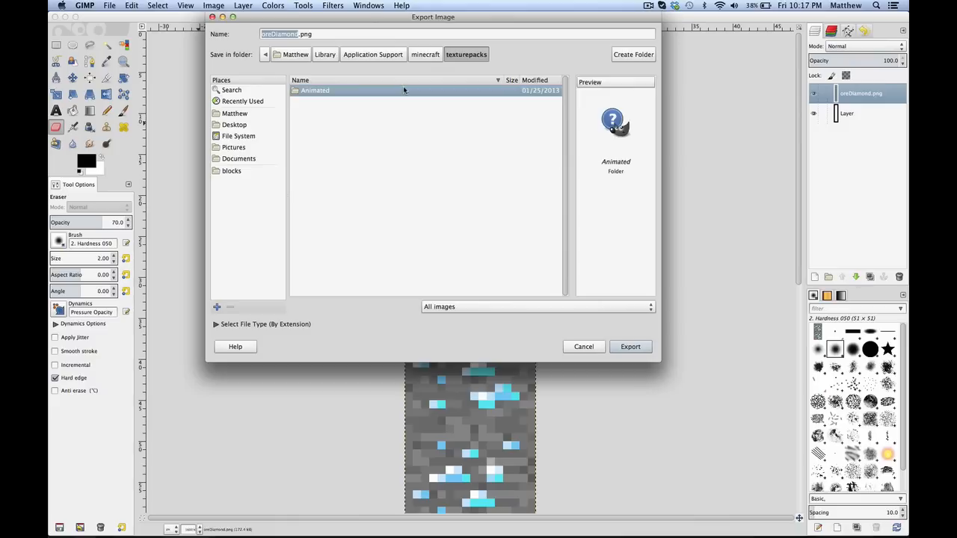
double_click(396, 91)
double_click(392, 93)
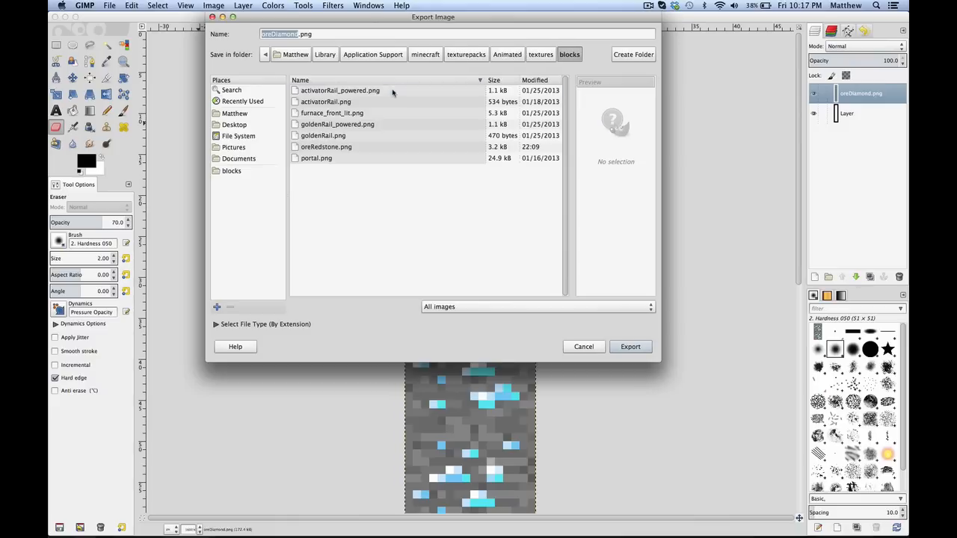
click(641, 351)
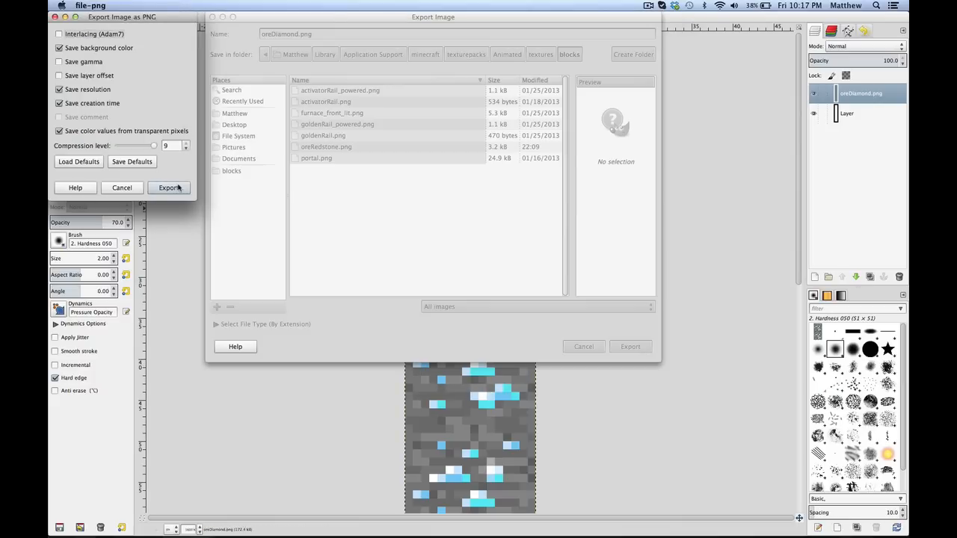
click(169, 188)
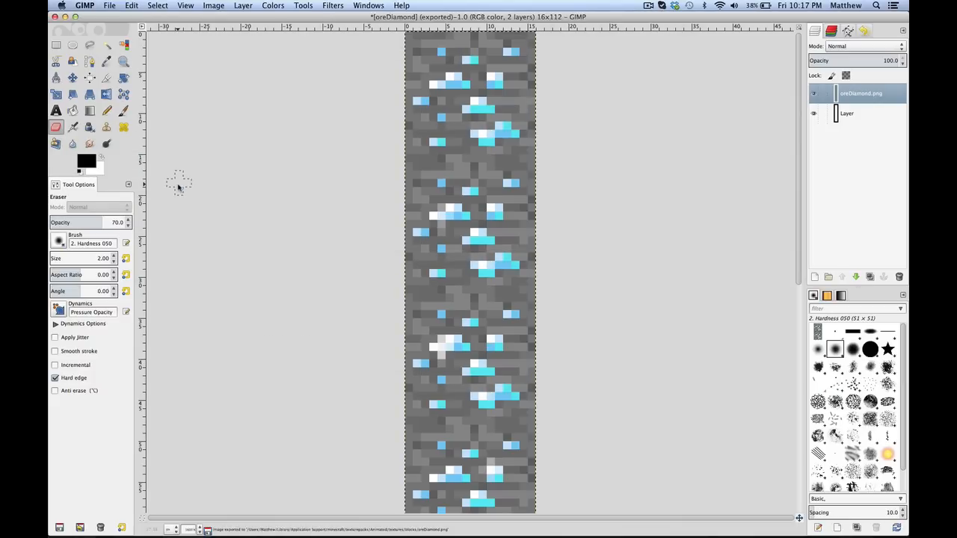
Save the layered project as oreDiamond.xcf in the Minecraft textures folder on the Desktop.
key(super+s)
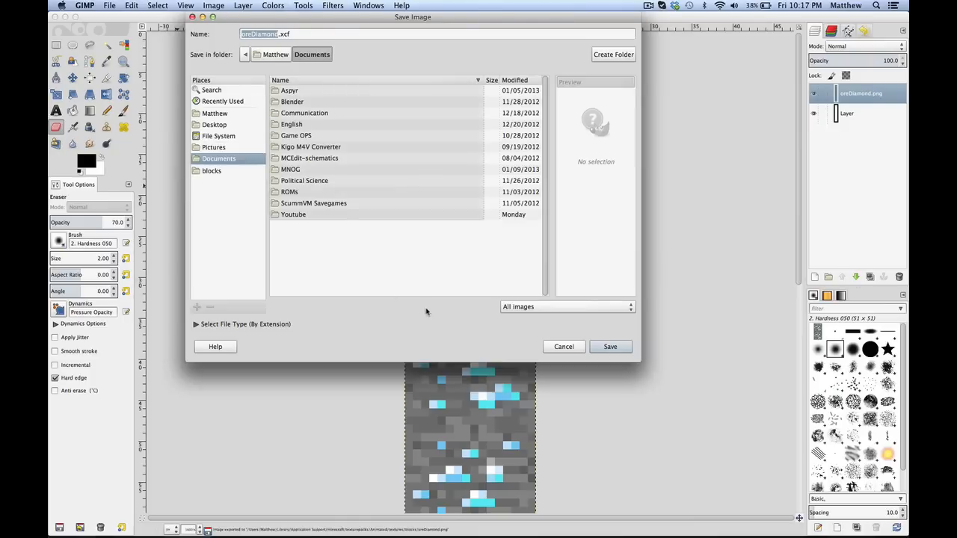
click(227, 126)
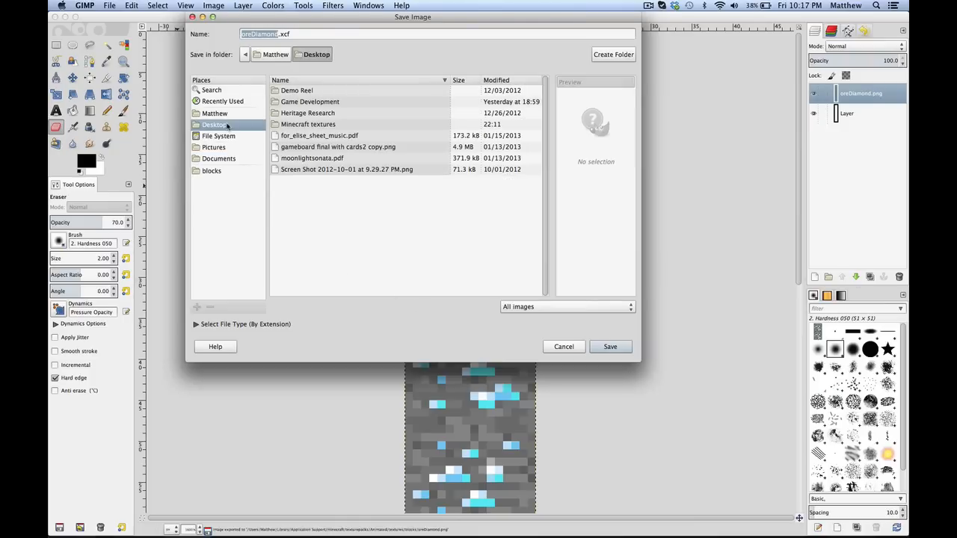
double_click(321, 125)
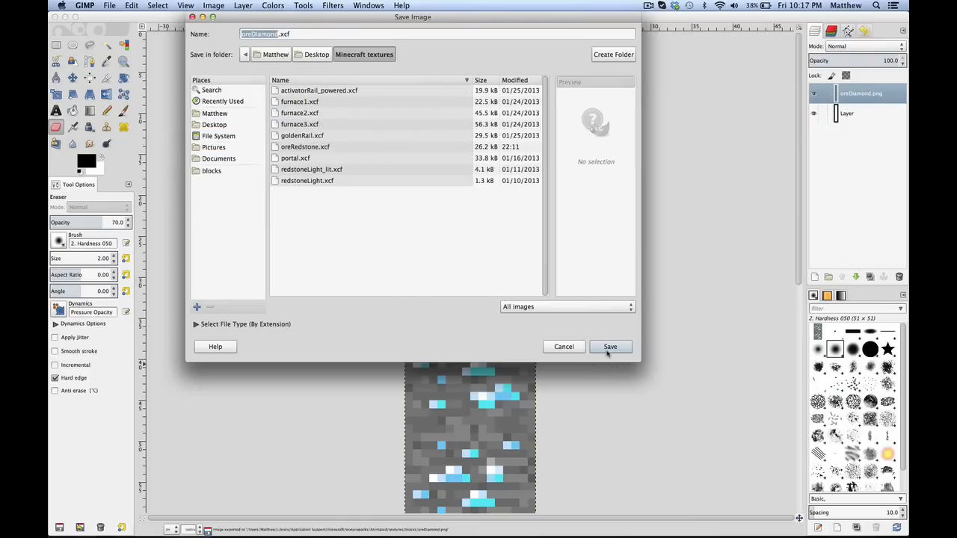
click(608, 350)
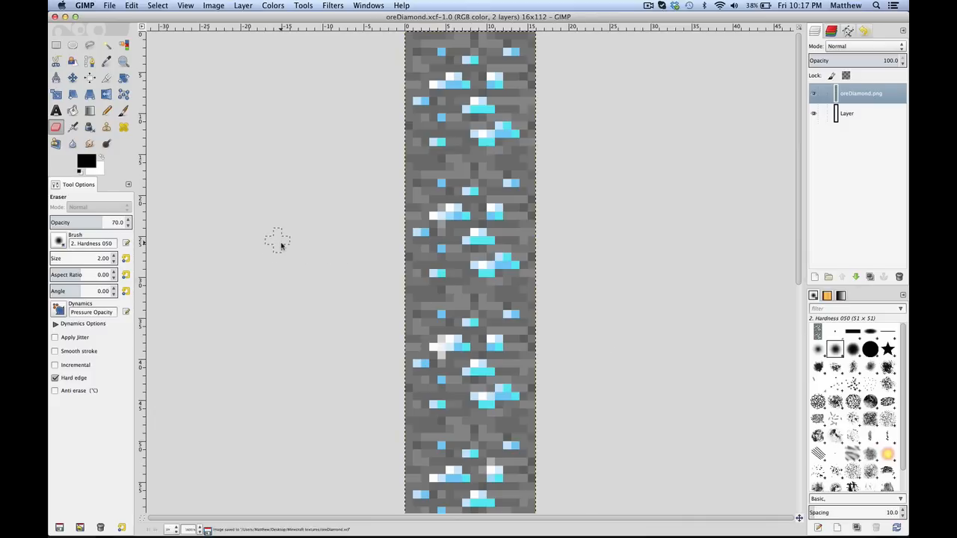
Hide GIMP, switch to TextEdit and create a new blank document.
key(super+h)
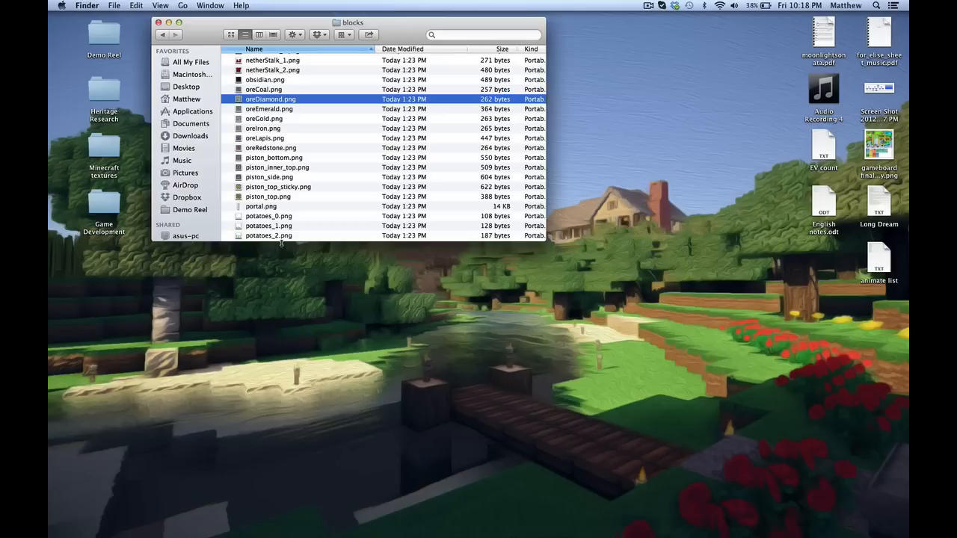
drag(390, 26, 419, 105)
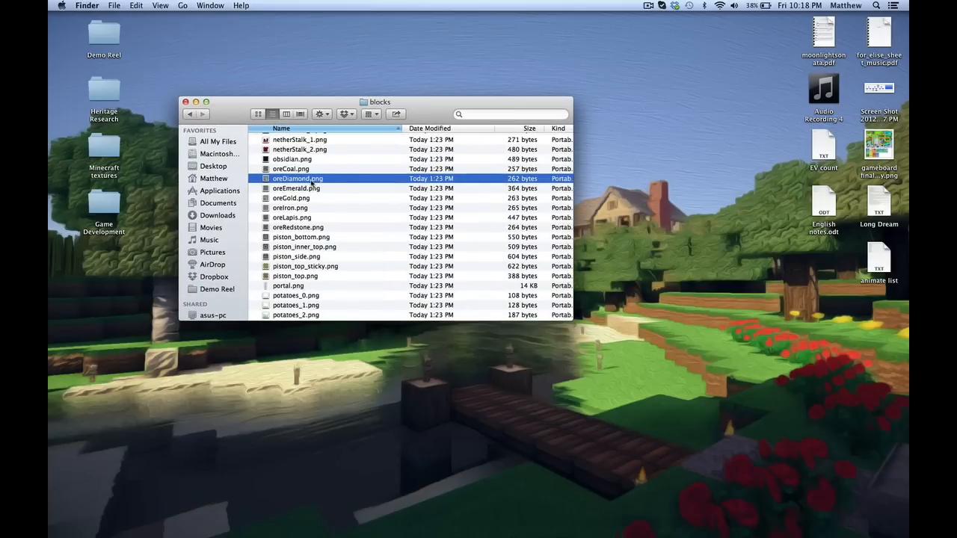
key(super+n)
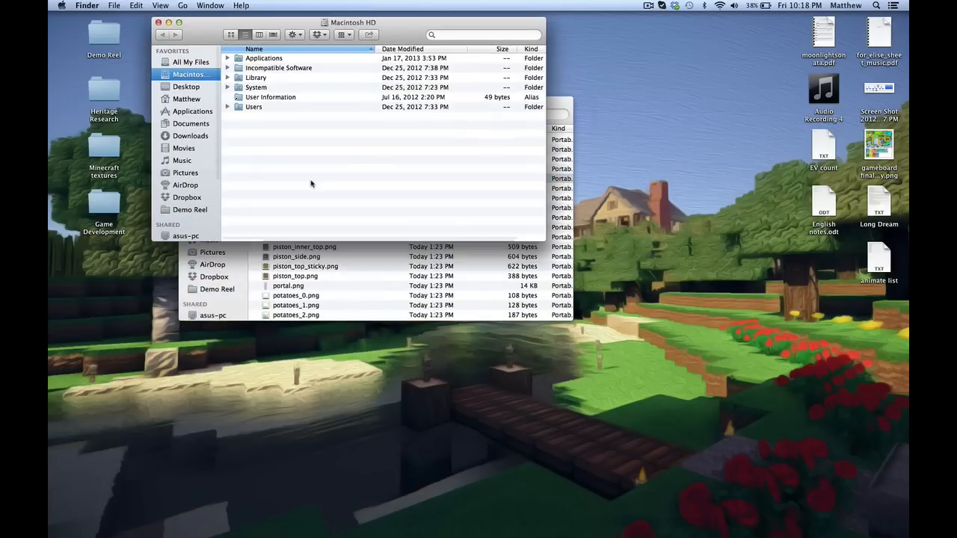
key(super+w)
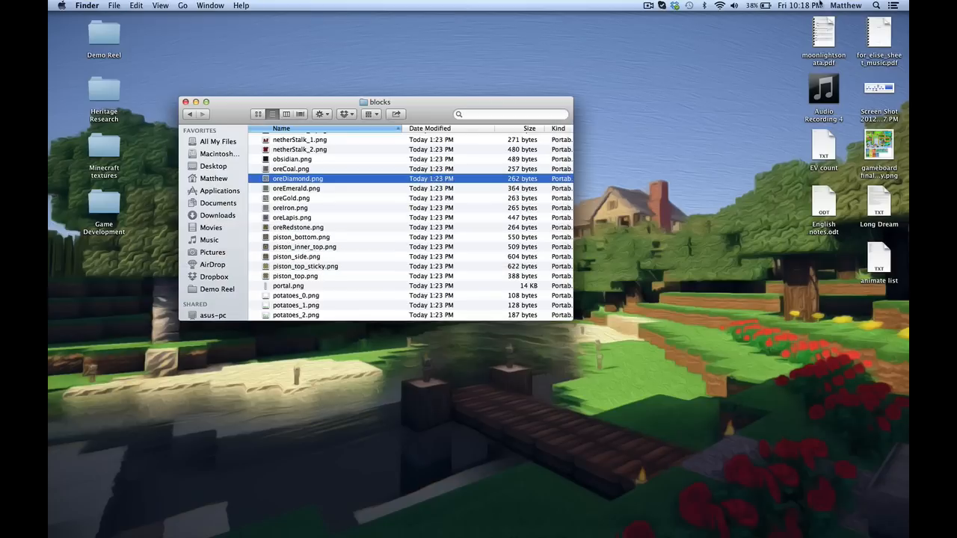
click(878, 5)
key(Return)
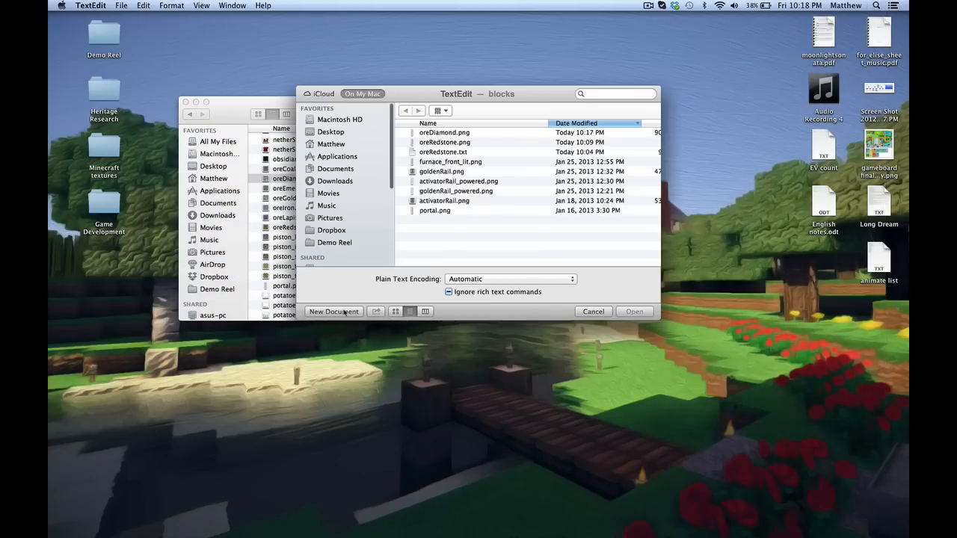
click(343, 311)
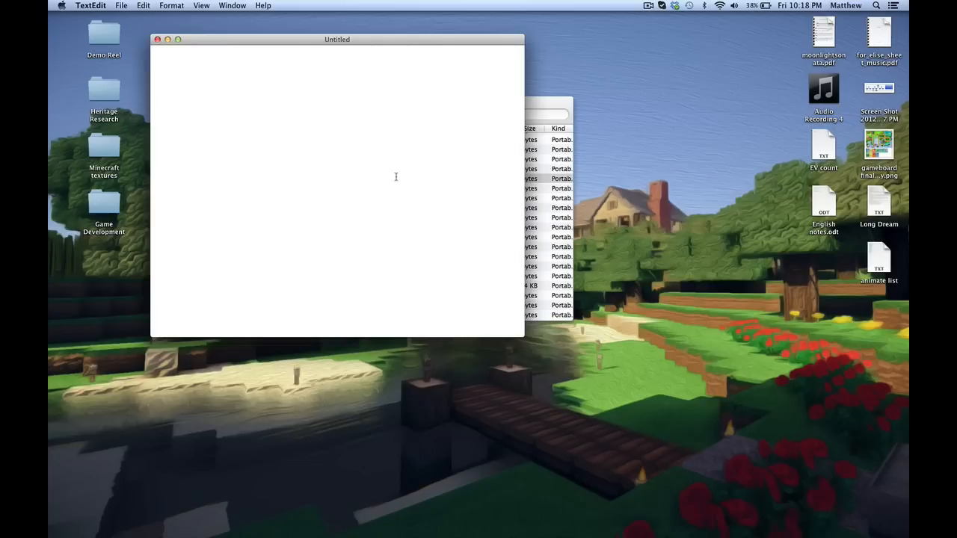
Enter 0*100 as the first line of the animation list.
text(0)
text(*)
text(50)
key(BackSpace)
key(BackSpace)
text(500)
key(BackSpace)
key(BackSpace)
key(BackSpace)
text(600)
key(BackSpace)
key(BackSpace)
key(BackSpace)
text(100)
List frames 1, 2 and 1 on separate lines below 0*100.
key(Return)
text(2)
key(Return)
text(1)
key(Return)
text(121)
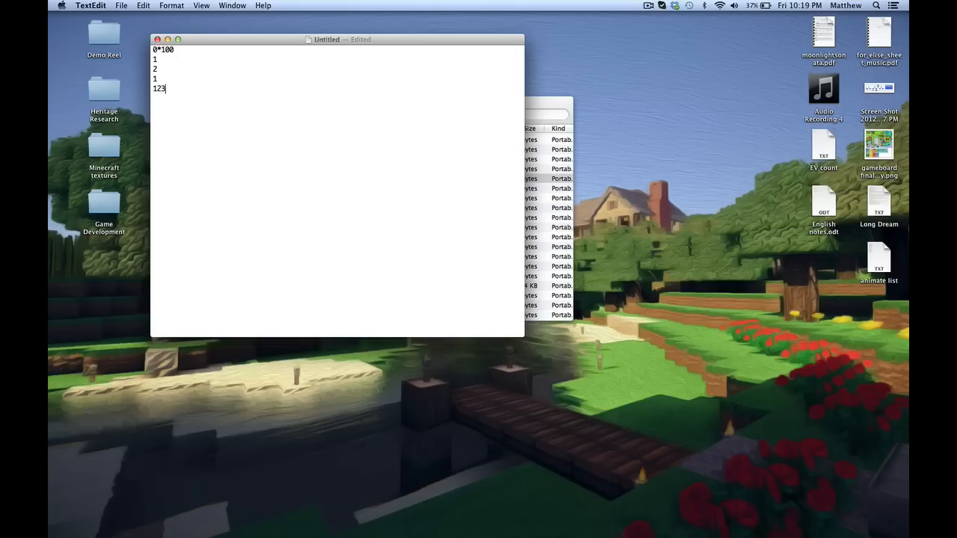
key(BackSpace)
key(BackSpace)
key(BackSpace)
text(1,2,3)
key(BackSpace)
key(BackSpace)
key(BackSpace)
key(BackSpace)
key(BackSpace)
Add the lines 0*70 and 0*15 below the 1, 2, 1 sequence, with room for frames between them.
text(15)
key(Up)
key(Right)
key(Up)
key(Right)
key(Return)
key(Return)
key(Return)
key(Return)
key(Return)
key(BackSpace)
key(BackSpace)
key(BackSpace)
text(0*)
text(70 )
List frames 3, 4 and 3 on separate lines below 0*70.
text(3)
key(Return)
text(4)
key(Return)
text(3)
List frames 5, 6 and 5 on separate lines below 0*15.
click(366, 209)
text(5)
key(Return)
text(6)
key(Return)
text(5)
Add the line 0*40 after the 5, 6, 5 sequence, followed by frames 1, 2 and 1 on separate lines.
click(151, 50)
key(Return)
text())
key(BackSpace)
text(0*40)
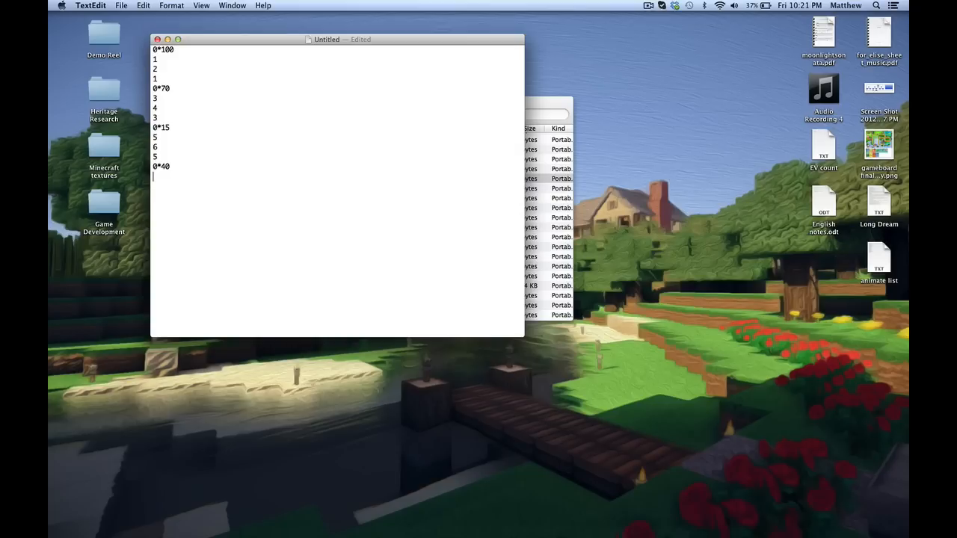
text(1 )
text(2 )
text(1)
End the list with the line 0*5 followed by frames 3, 4 and 3 on separate lines.
text(0)
text(*5)
key(Return)
text(3)
key(Return)
text(4)
key(Return)
text(3)
key(Return)
Save the list as oreDiamond.txt in the blocks folder of the Animated texture pack's textures.
click(116, 7)
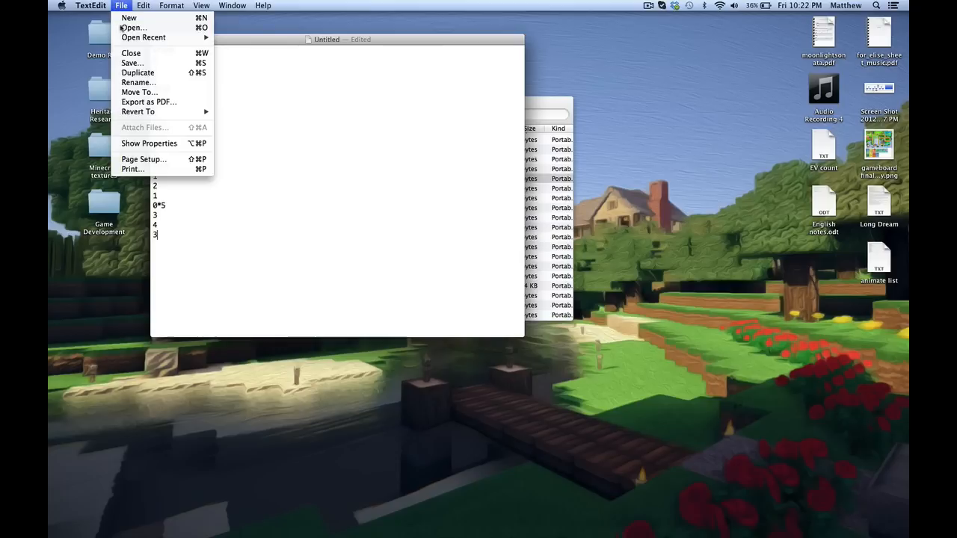
click(132, 63)
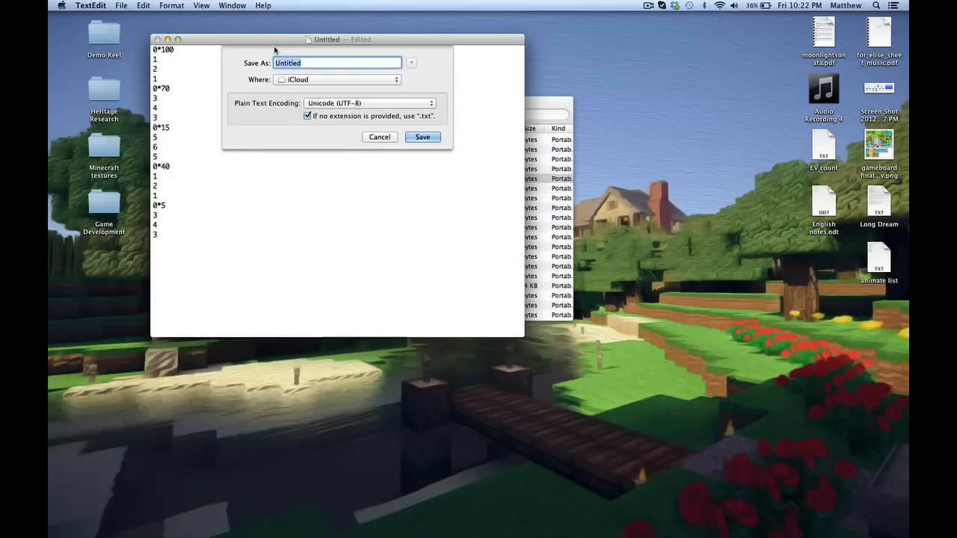
text(oreDiamond.txt)
key(super+shift+g)
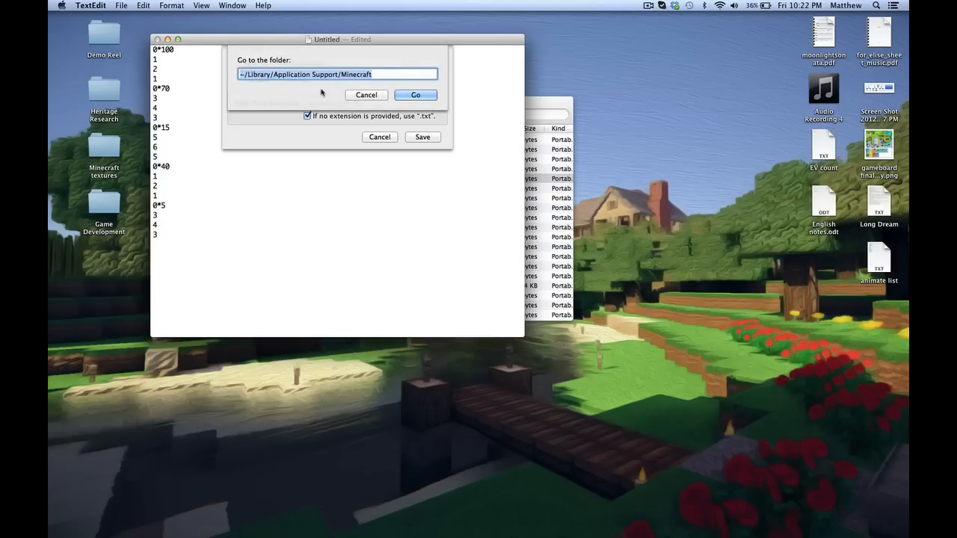
key(Return)
click(411, 65)
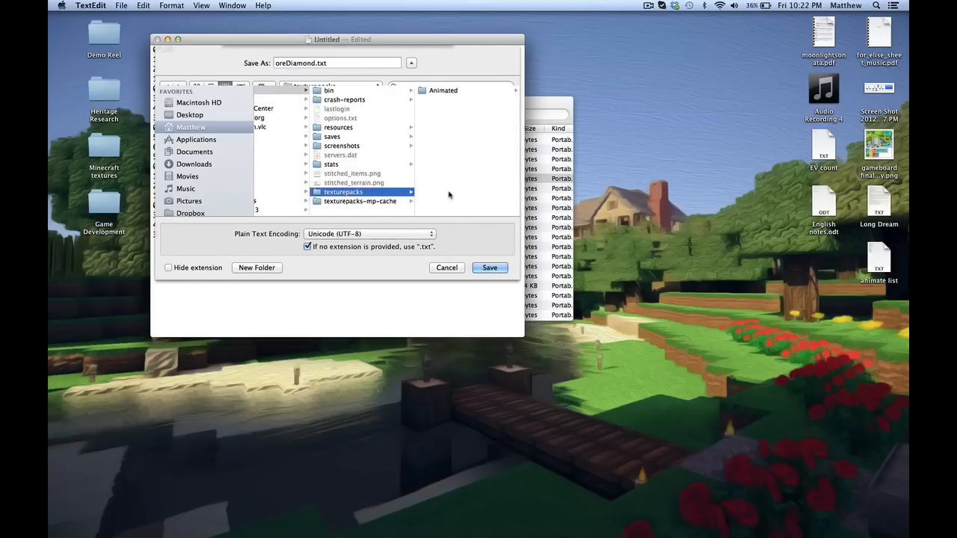
click(442, 92)
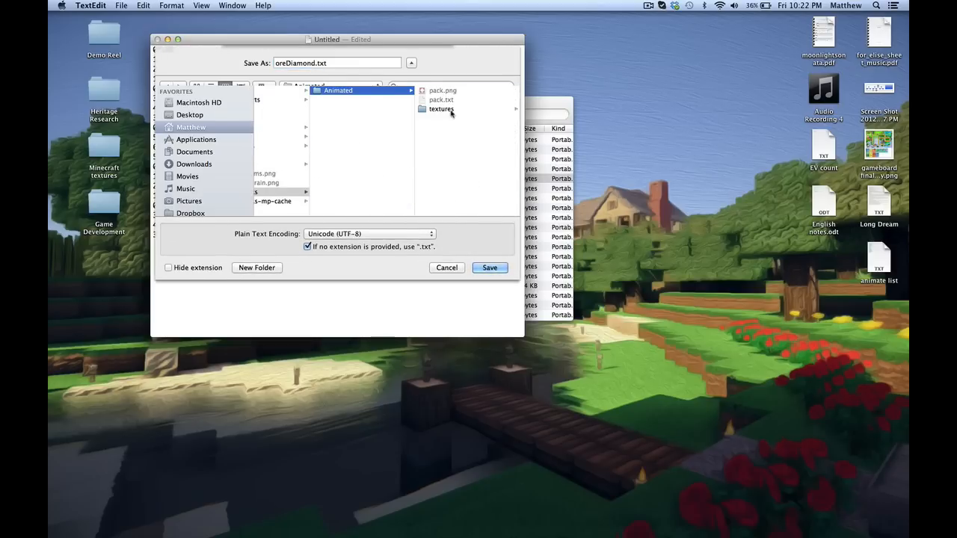
click(452, 111)
click(453, 92)
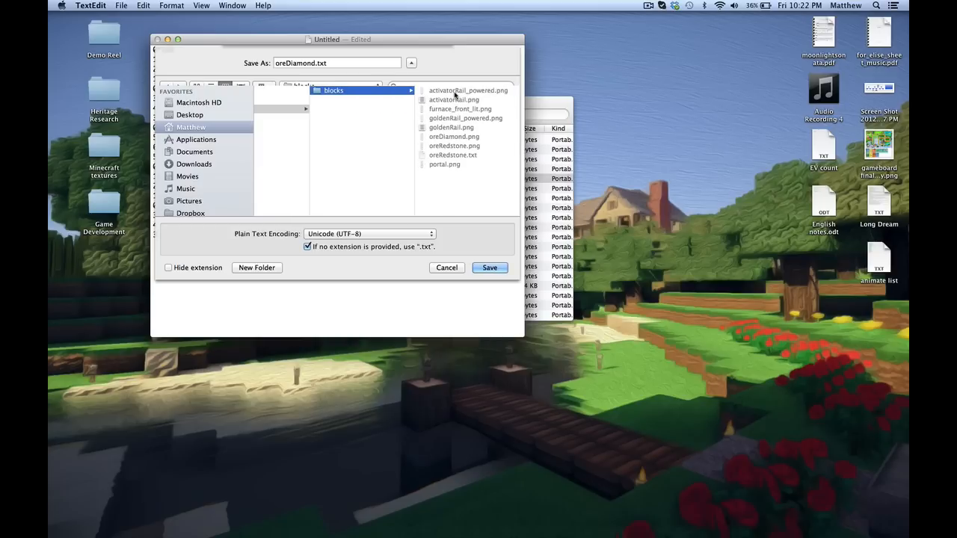
click(490, 268)
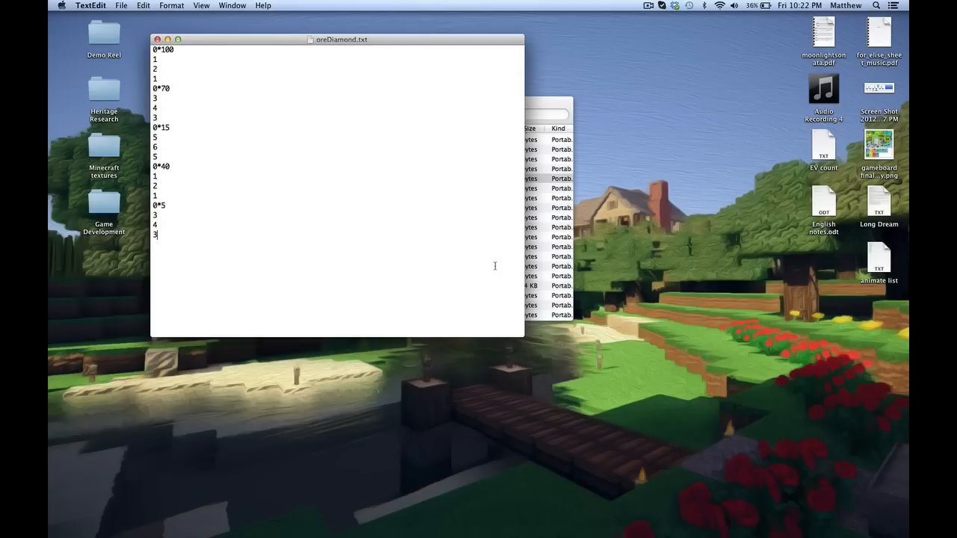
Launch Minecraft, log in with the remembered account and open the Texture Pack singleplayer world.
mouse_move(452, 532)
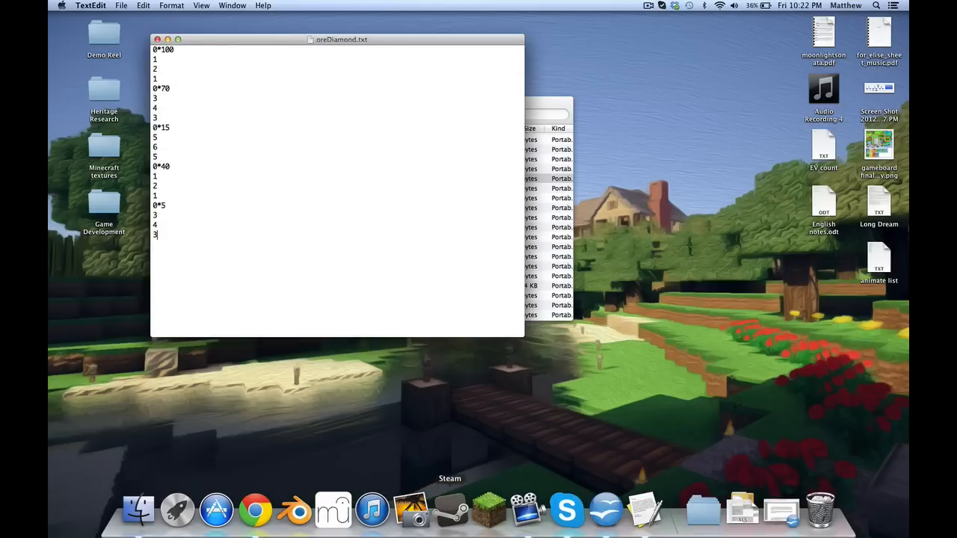
click(494, 526)
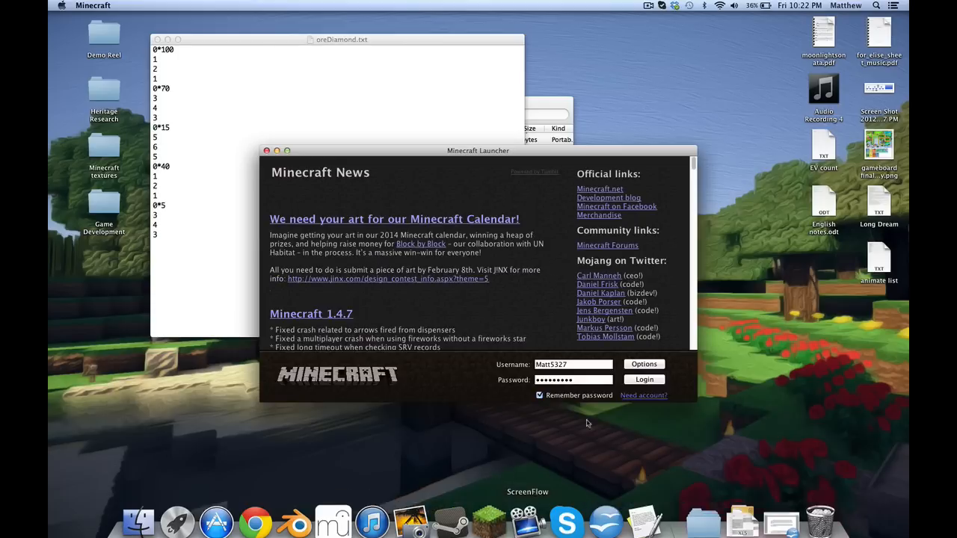
click(636, 381)
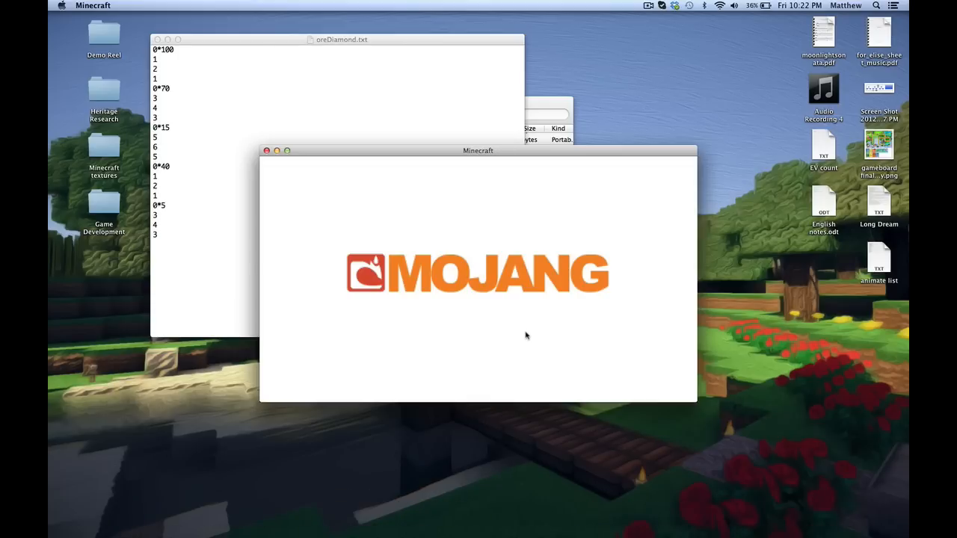
click(489, 278)
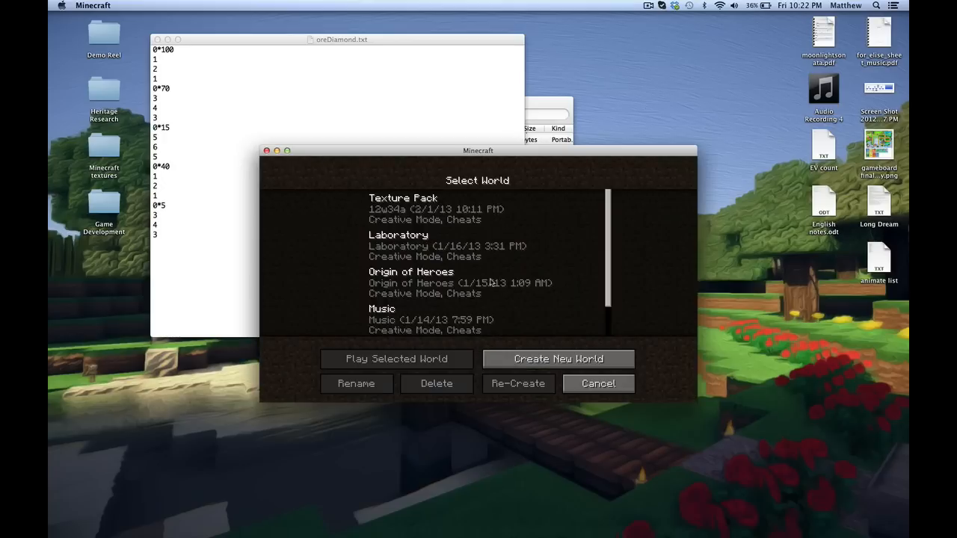
double_click(434, 216)
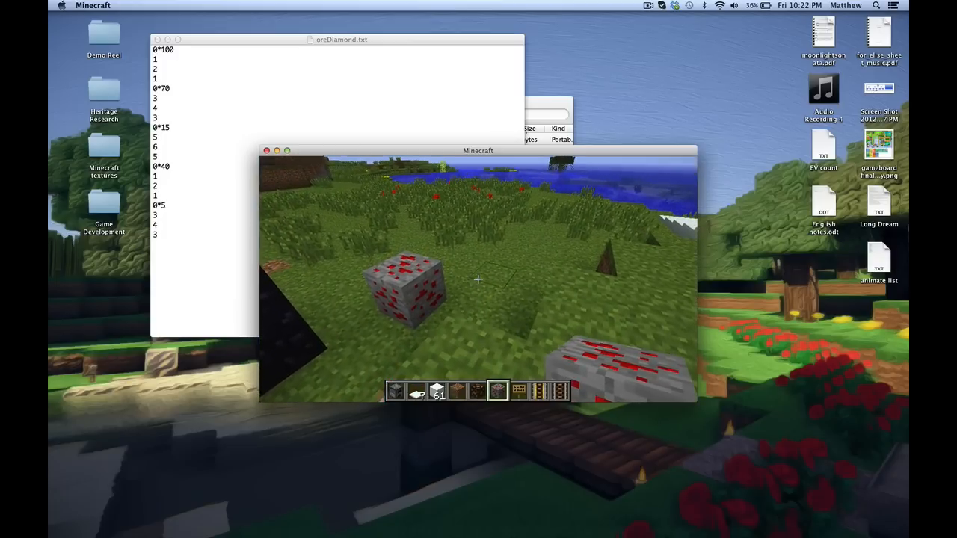
Put Diamond Ore from the building blocks into the second hotbar slot and place one block beside the redstone ore.
key(e)
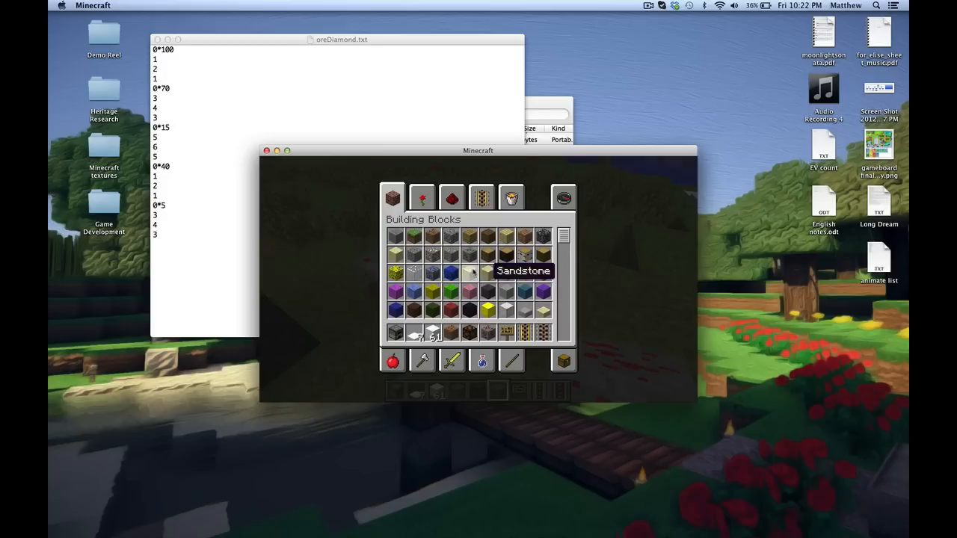
scroll(449, 276, down, 5)
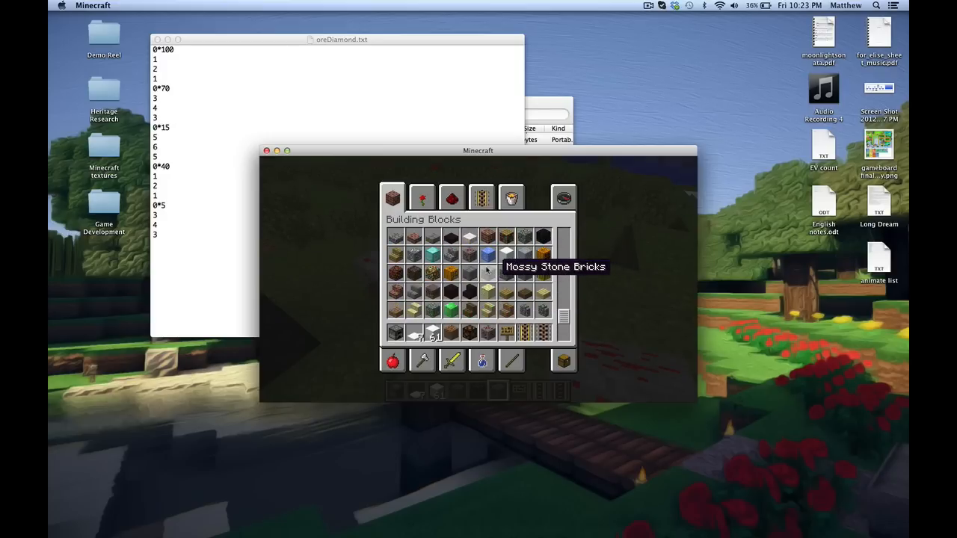
scroll(485, 269, up, 2)
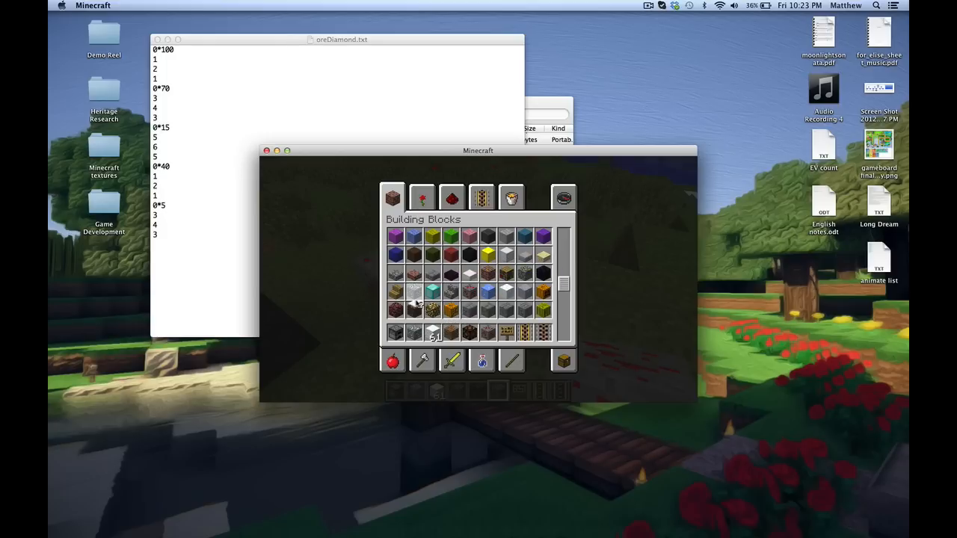
key(e)
key(2)
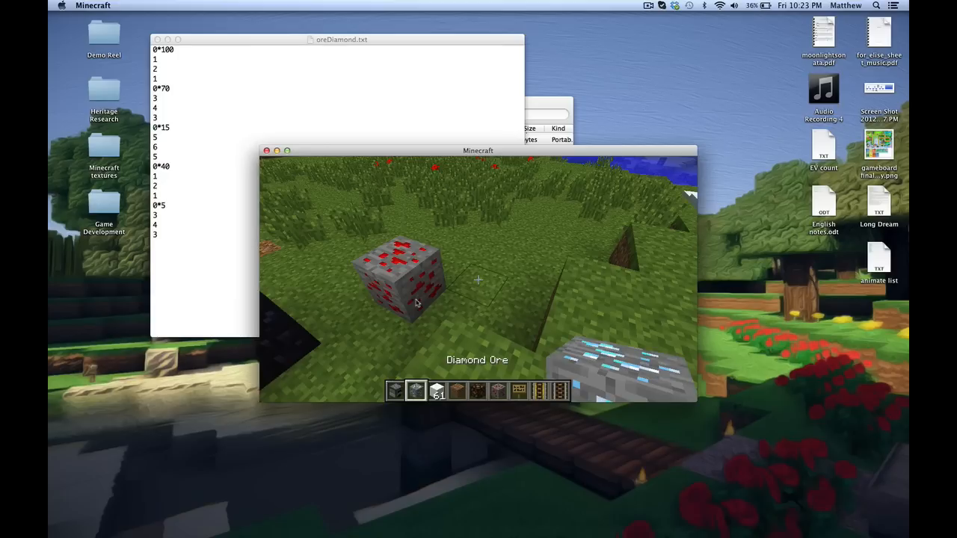
right_click(477, 278)
key(w)
key(s)
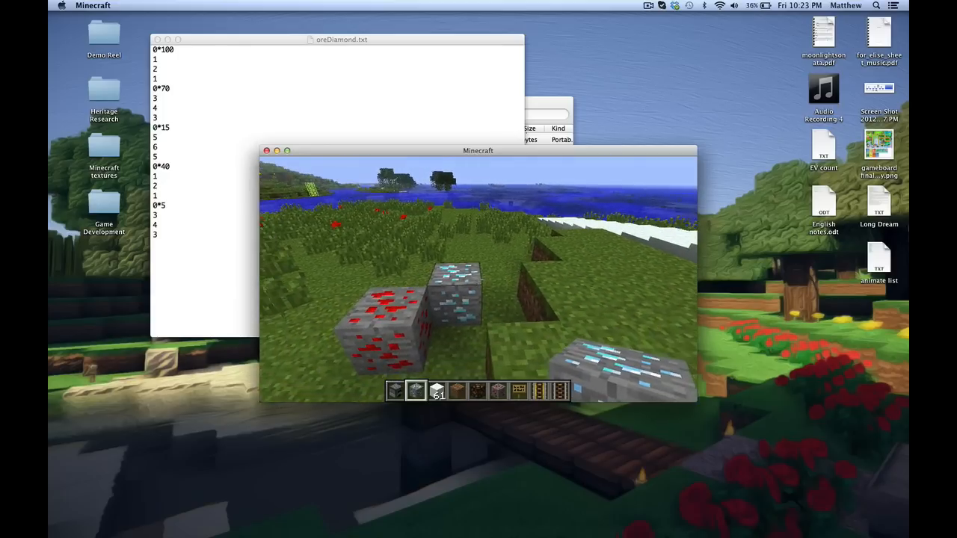
Walk to the wall of diamond ore blocks and watch the animated texture on them.
key(w)
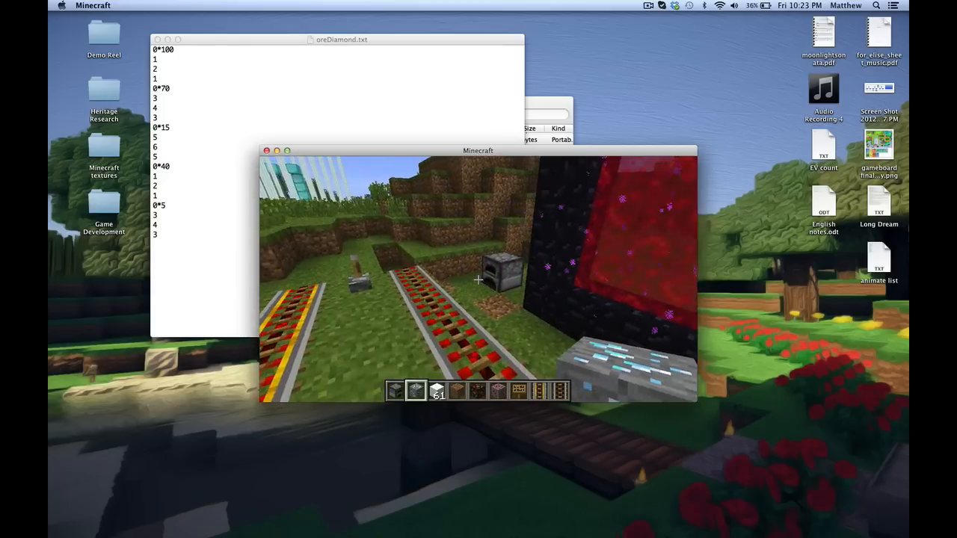
key(w)
key(space)
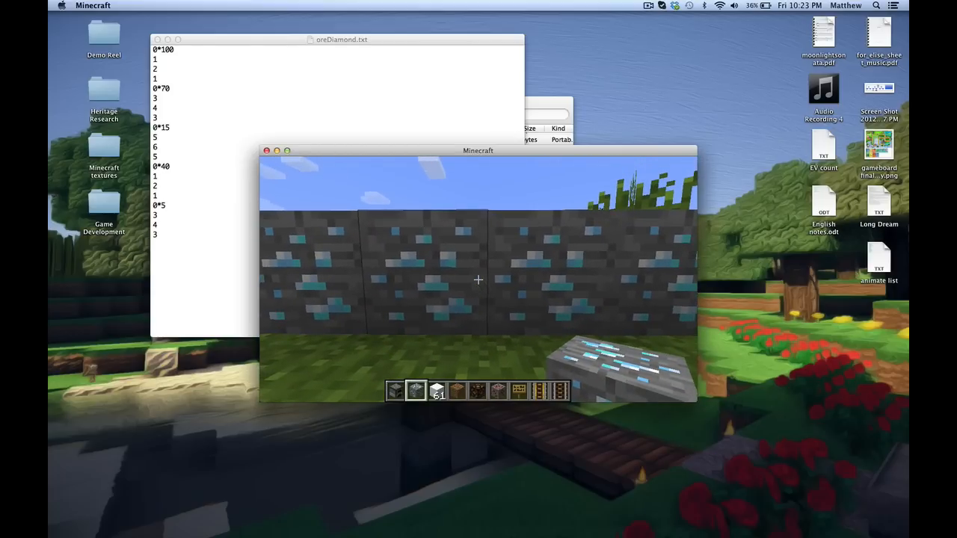
key(s)
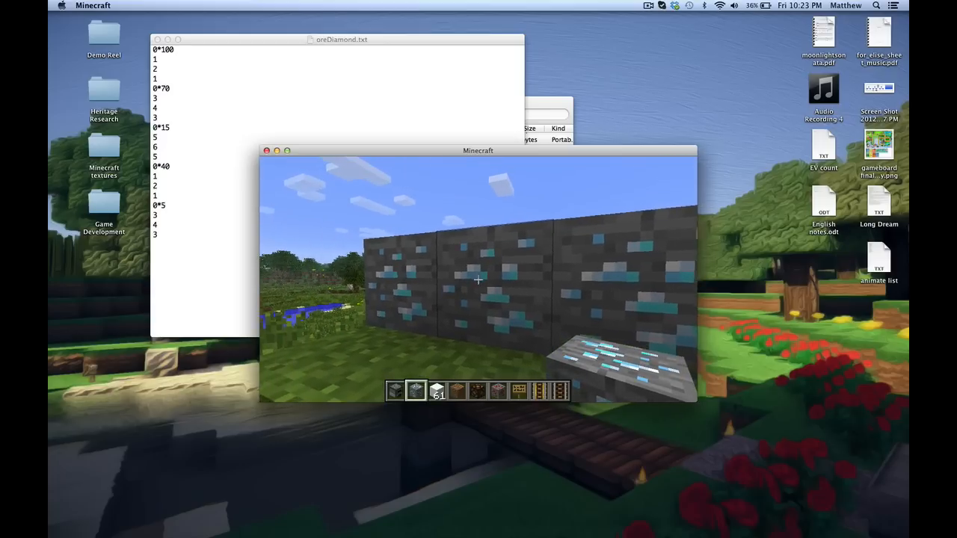
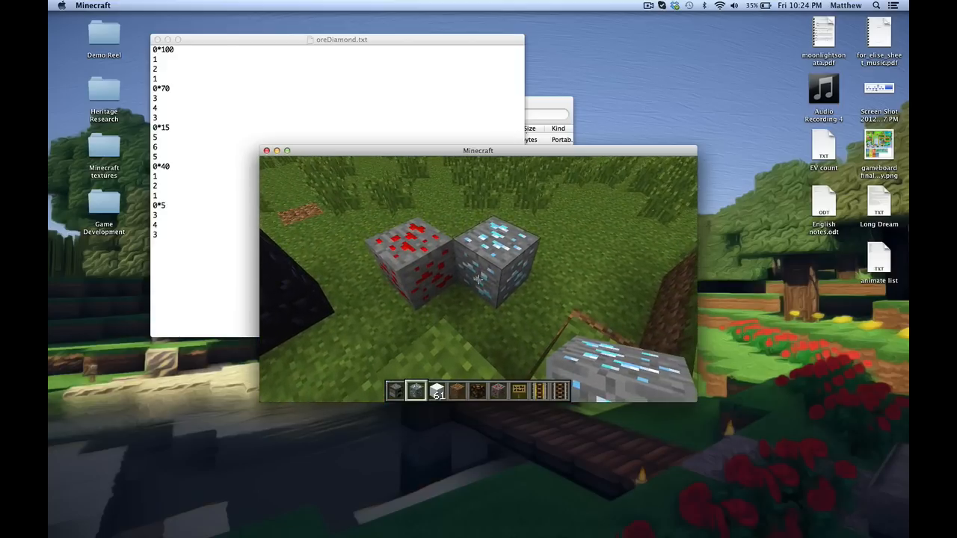
Save and leave the world, and quit Minecraft.
key(Escape)
click(482, 332)
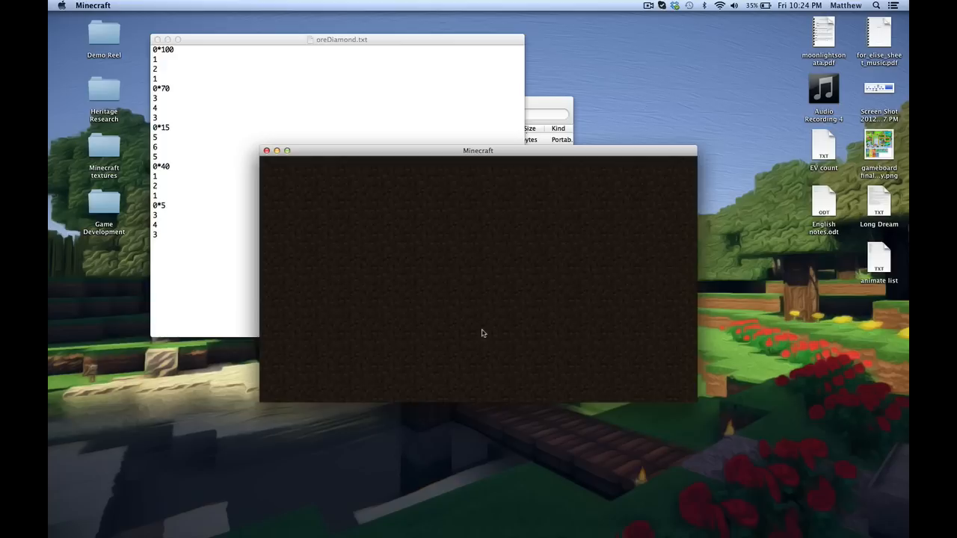
click(502, 362)
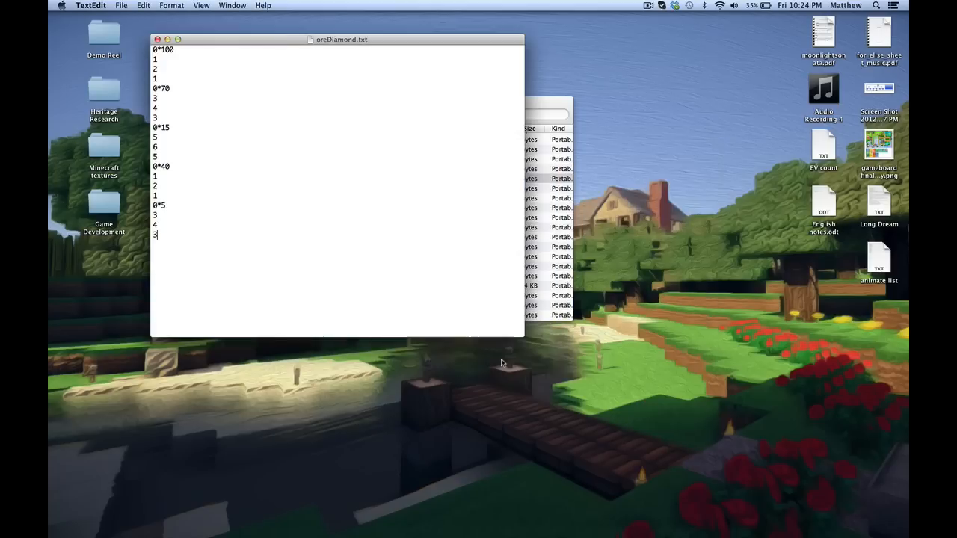
Open oreEmerald.png from the blocks folder in GIMP.
click(544, 252)
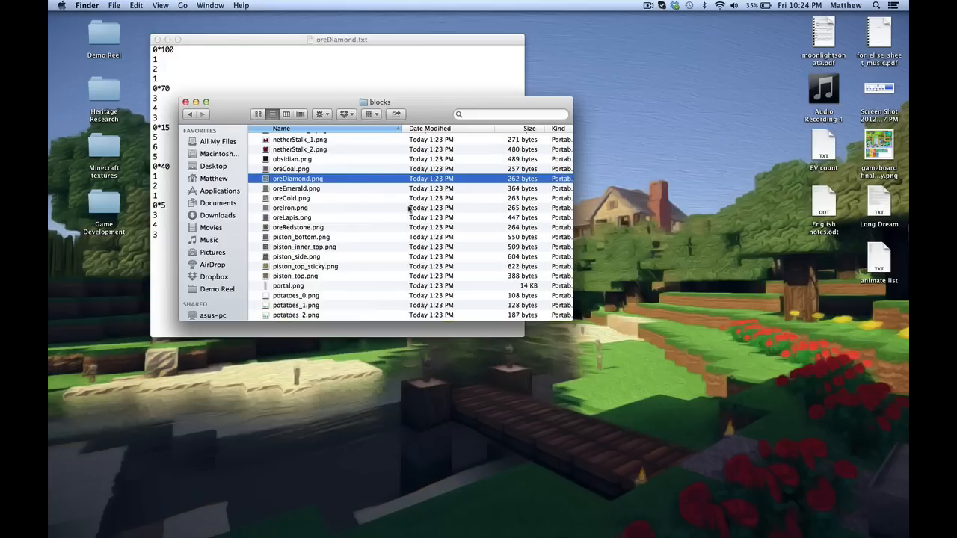
click(311, 192)
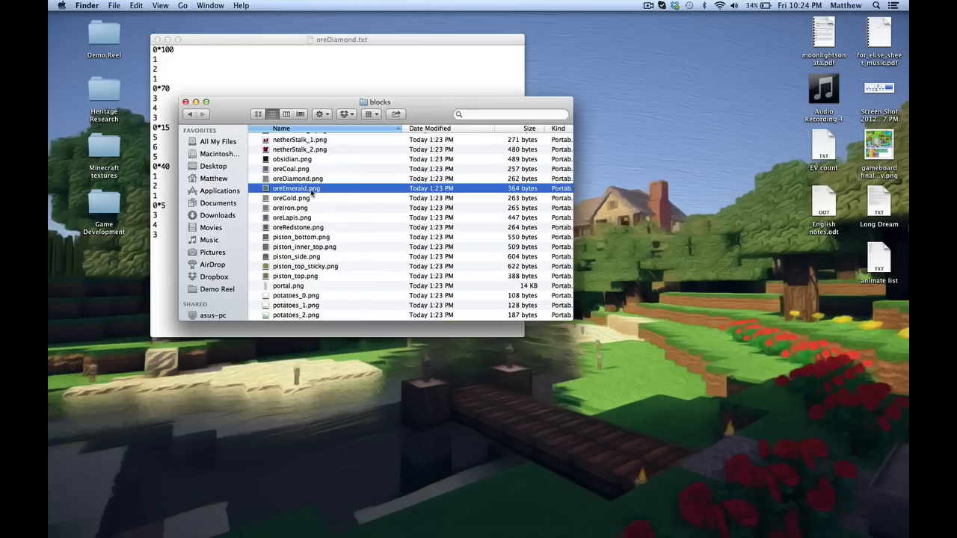
right_click(313, 189)
mouse_move(337, 205)
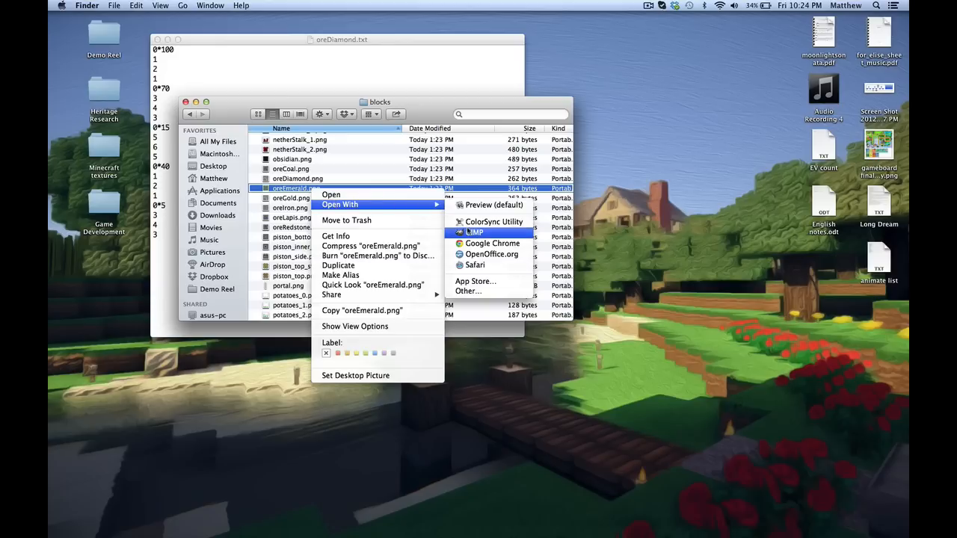
click(466, 232)
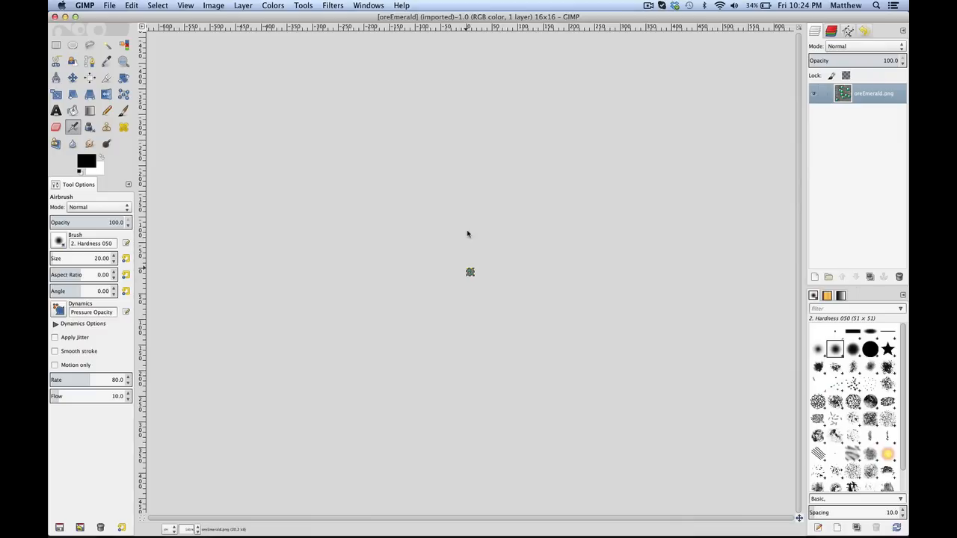
Set the emerald image's canvas height to 112 px and expand its layer to the image size.
scroll(467, 234, up, 7)
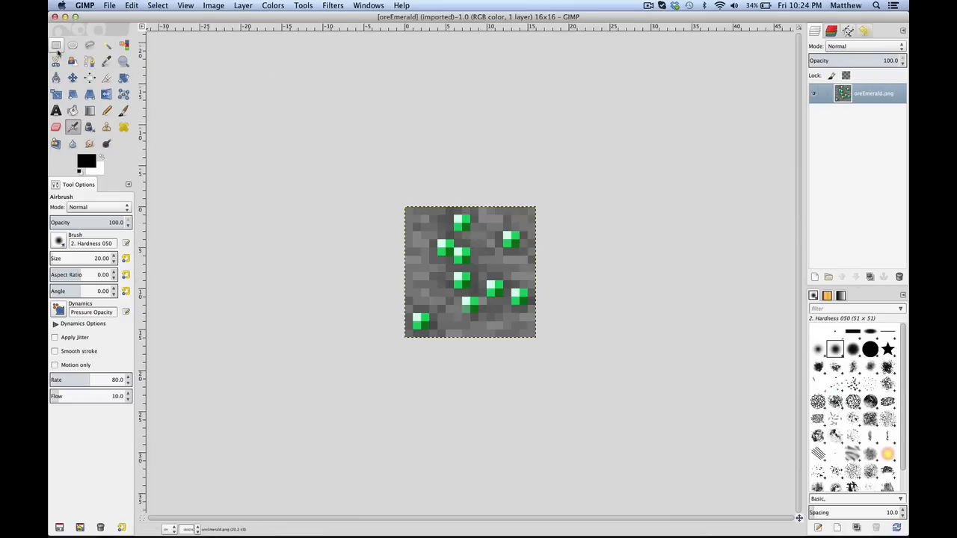
click(56, 47)
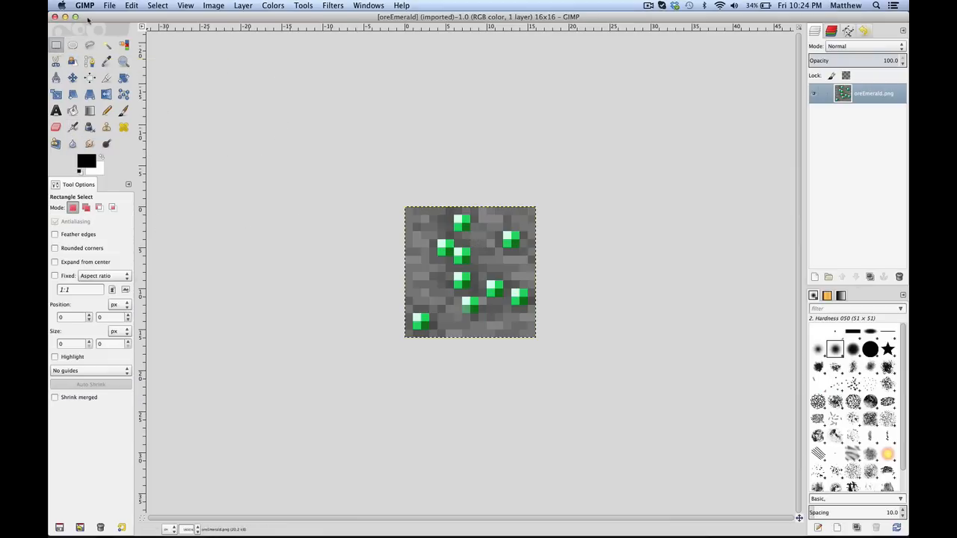
click(109, 6)
mouse_move(118, 77)
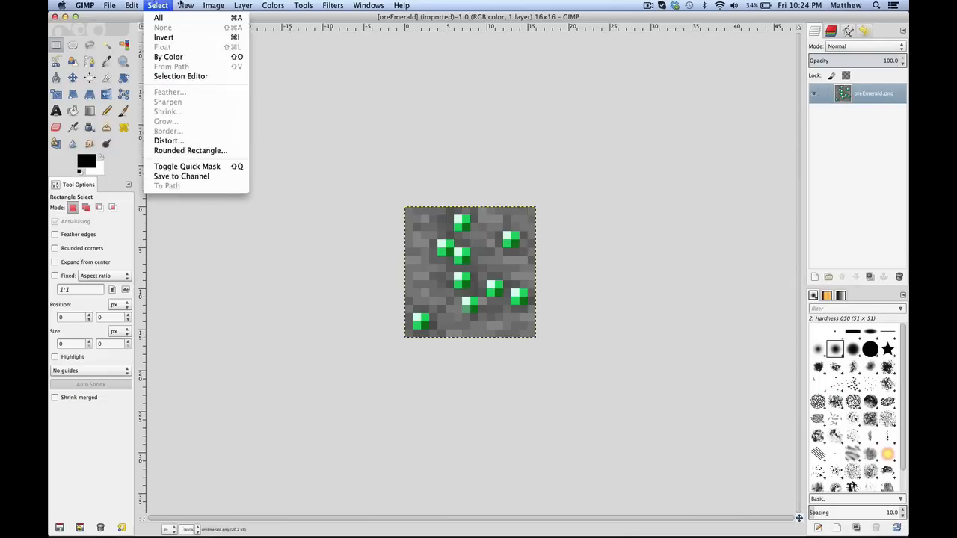
mouse_move(214, 5)
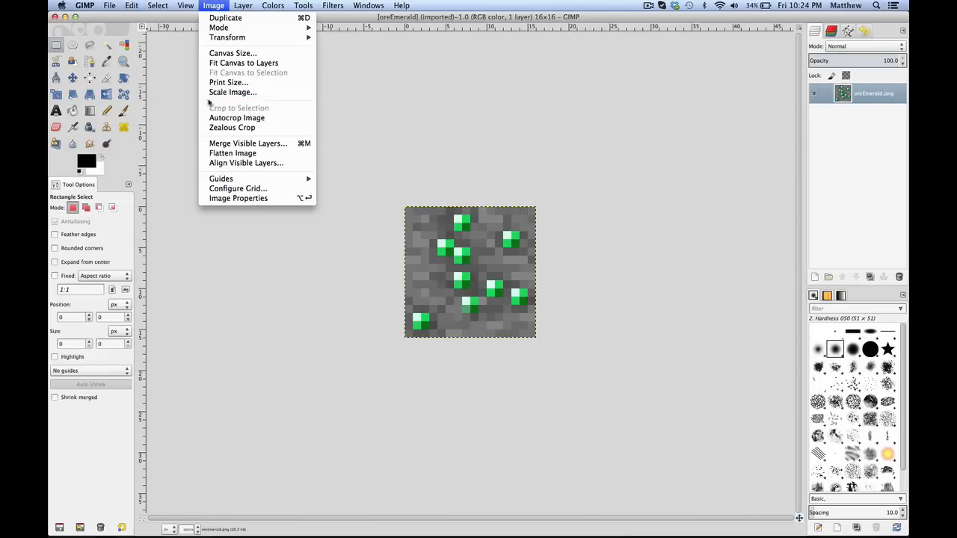
click(210, 53)
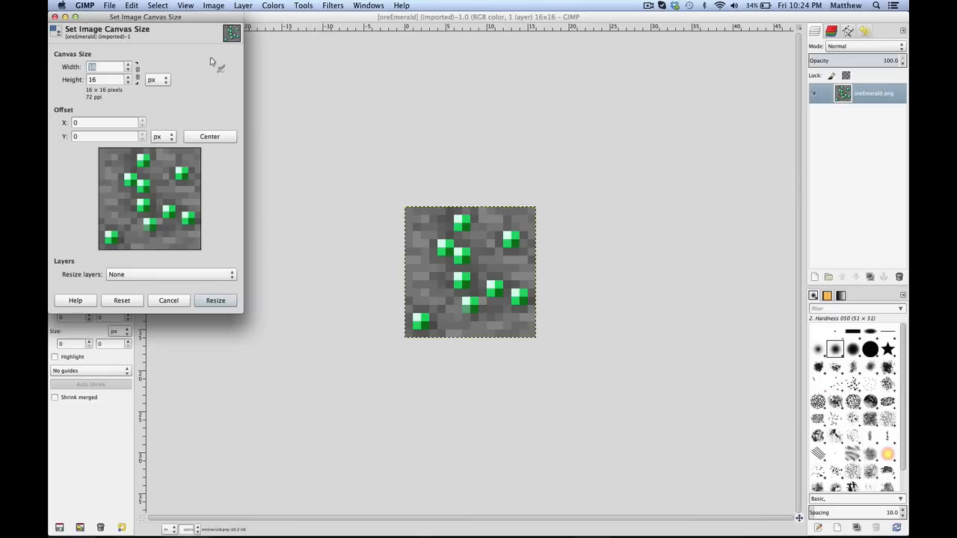
double_click(100, 81)
text(112)
key(Return)
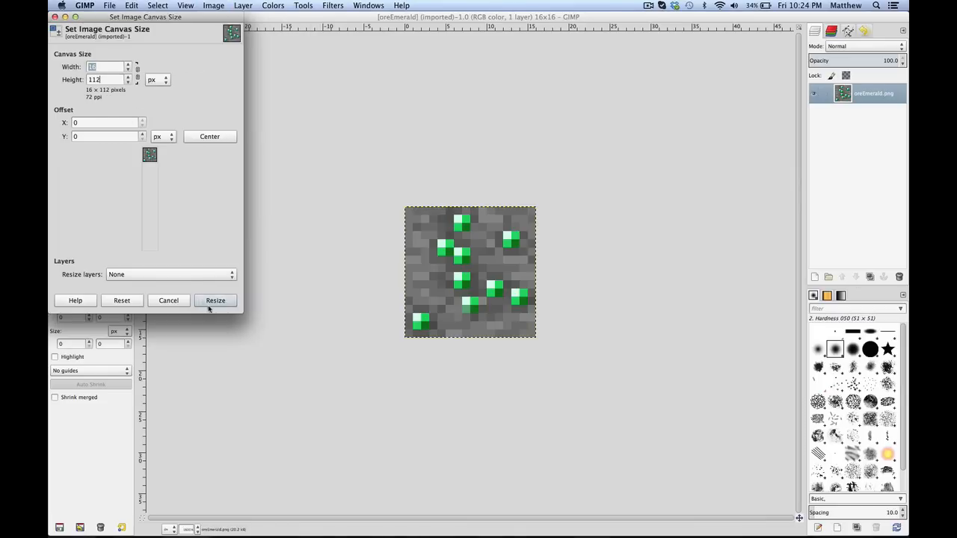
click(210, 305)
click(243, 6)
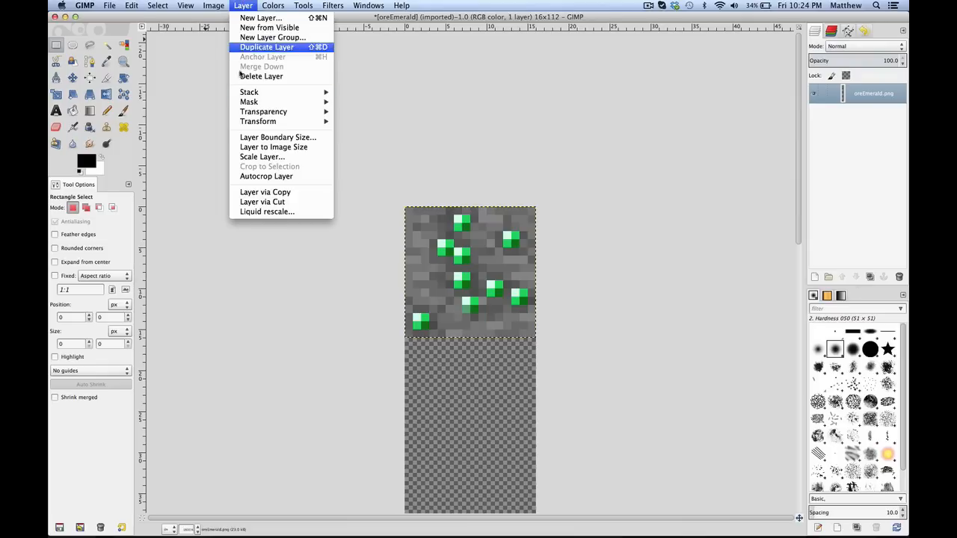
click(261, 145)
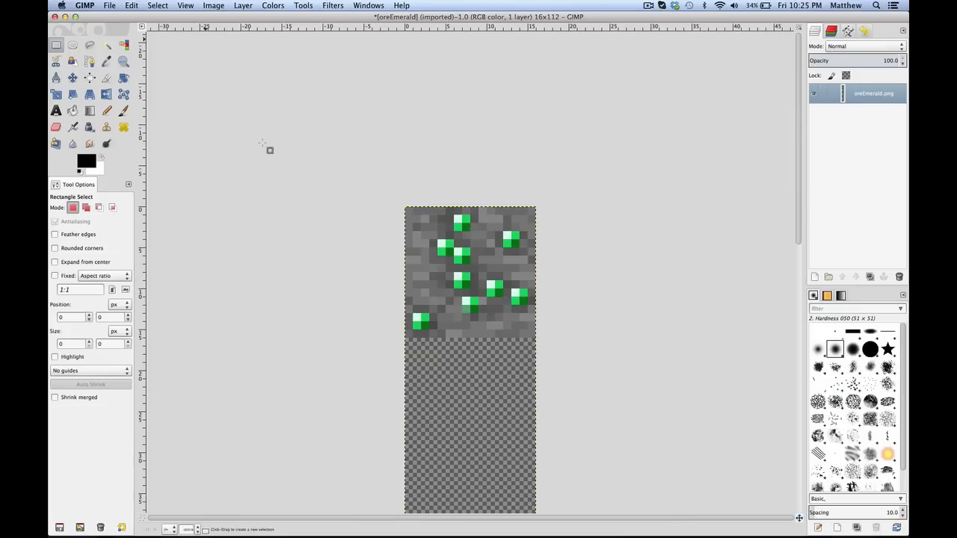
click(816, 276)
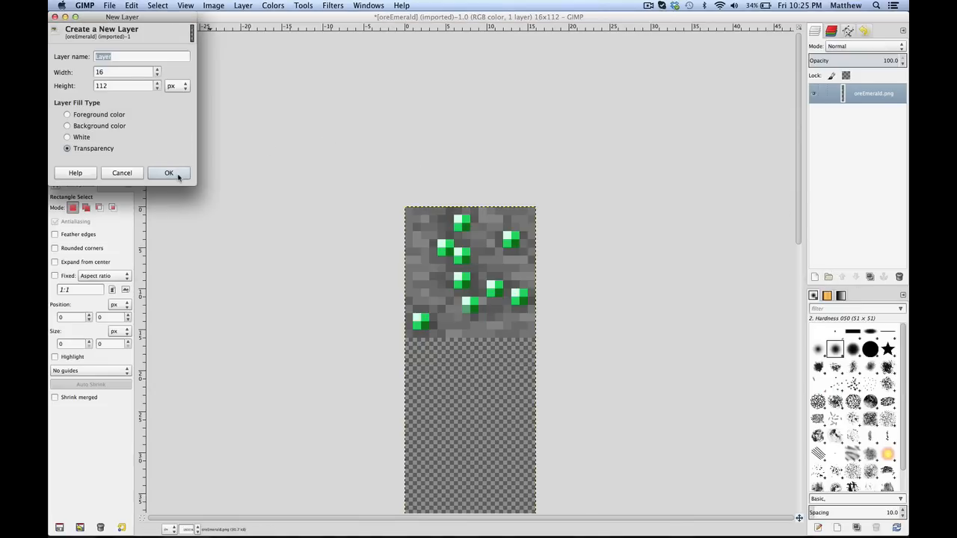
click(178, 176)
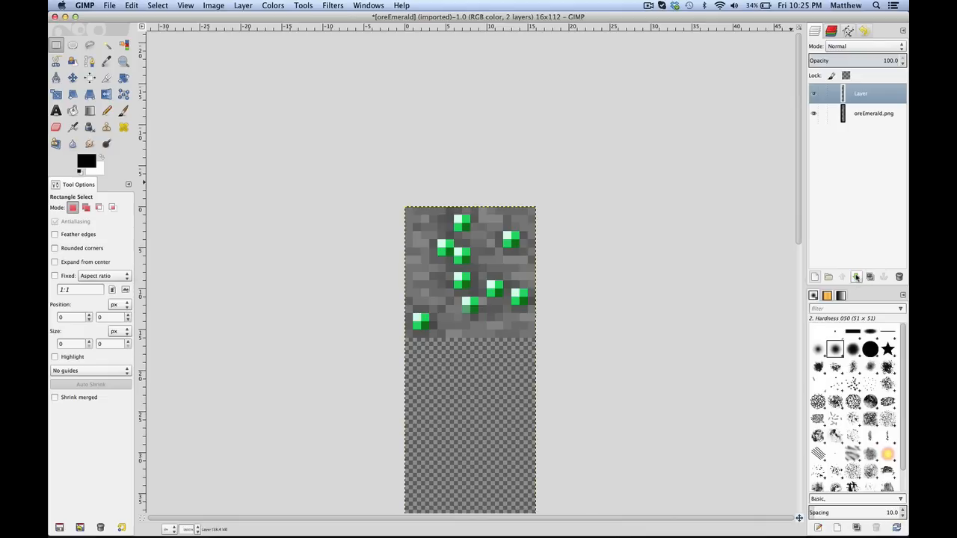
click(856, 277)
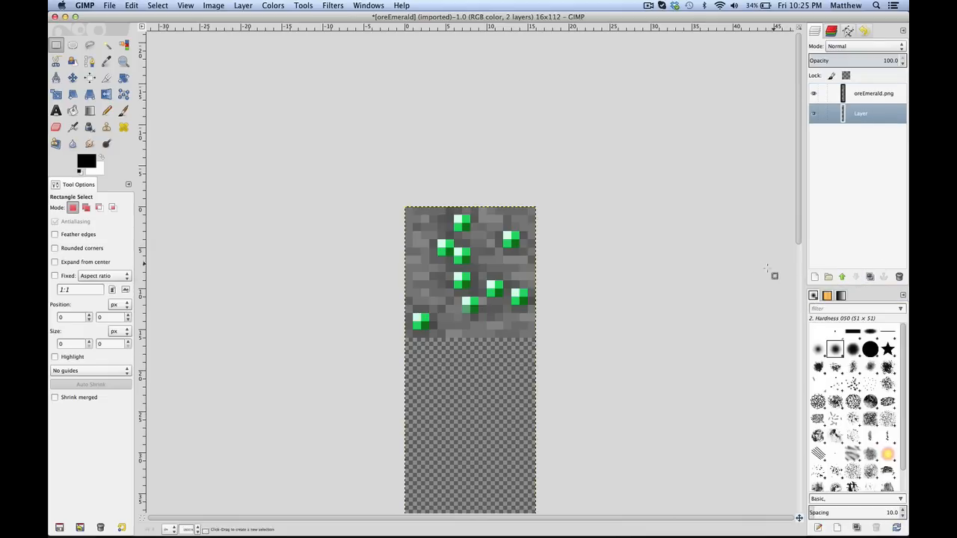
key(super+z)
key(super+z)
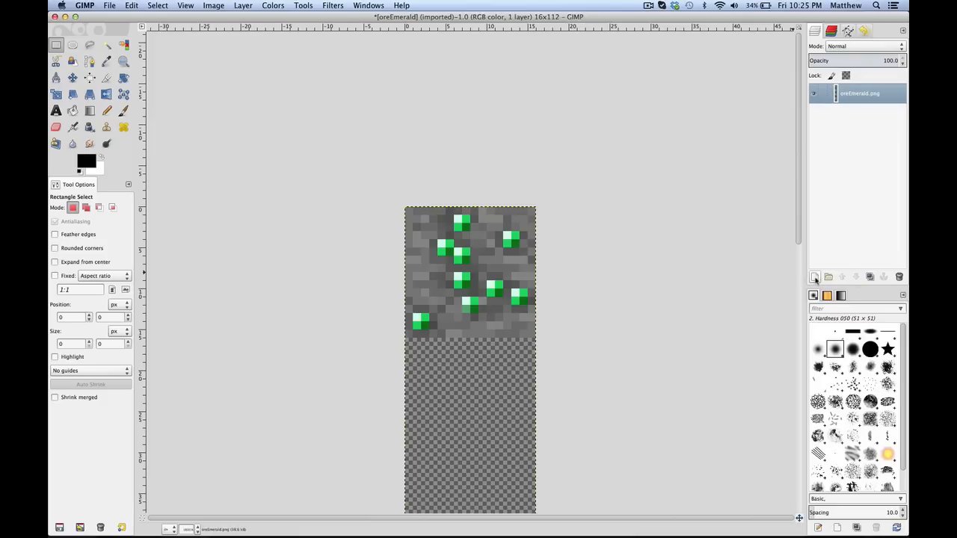
Add a 16 × 112 px layer filled with the white background color and move it below the oreEmerald.png layer.
click(815, 277)
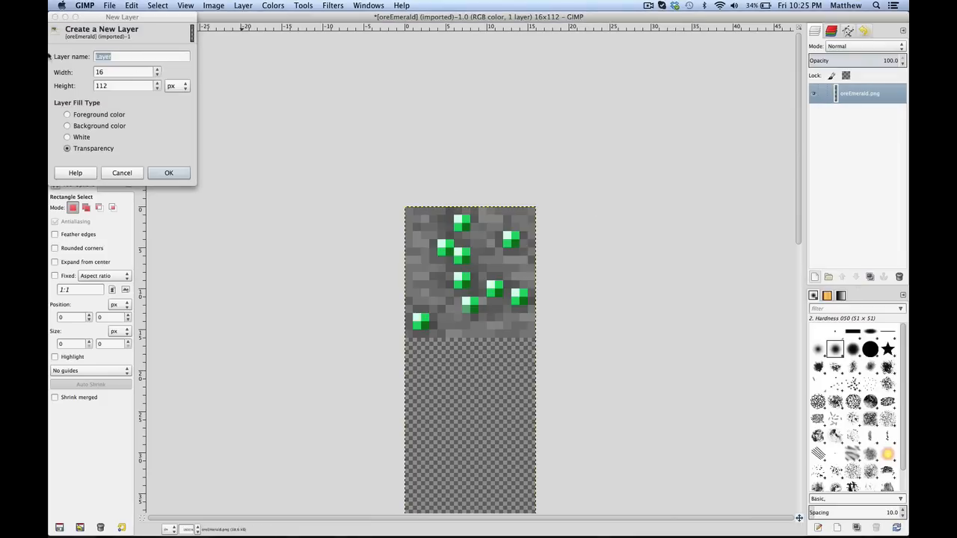
click(105, 125)
click(168, 173)
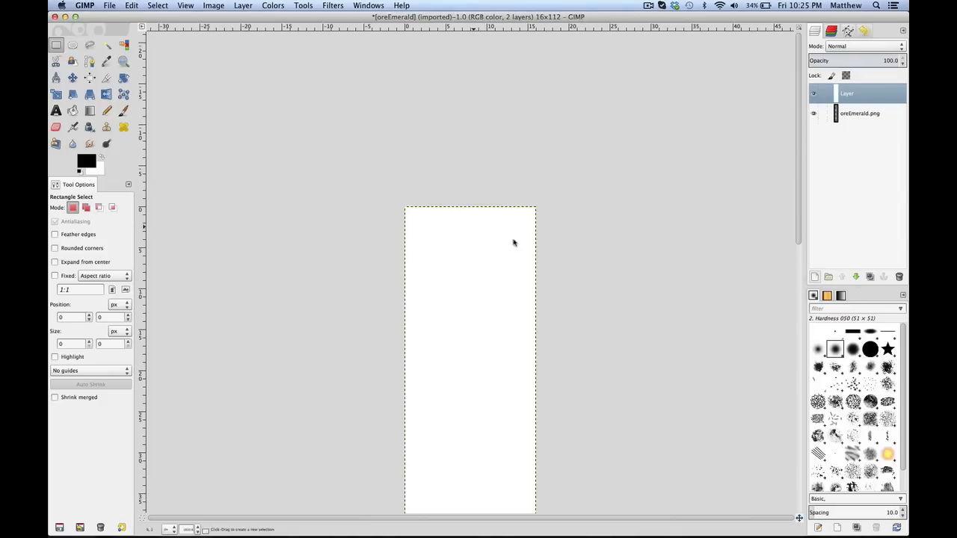
click(856, 277)
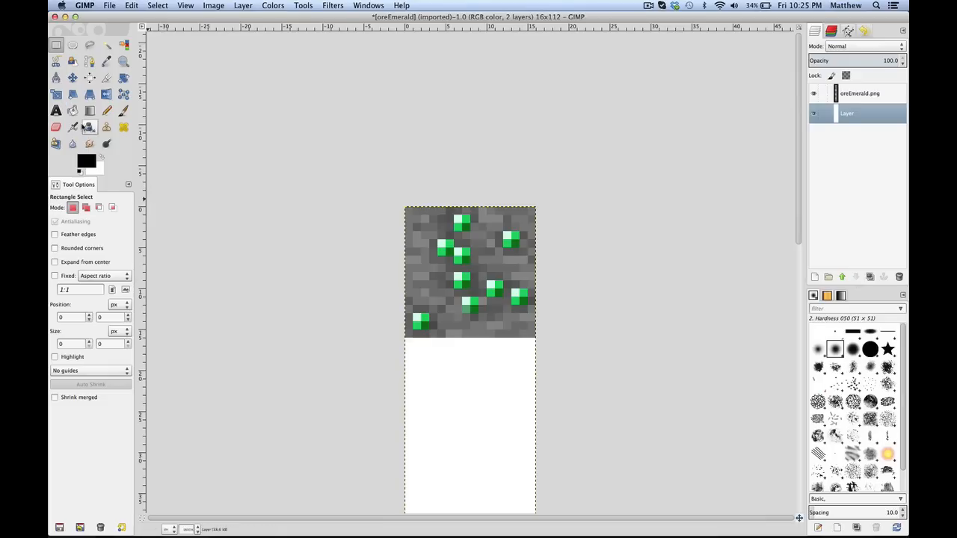
Sample the pale green highlight of an emerald on the ore layer and bucket-fill the lower layer with it.
click(106, 62)
click(865, 91)
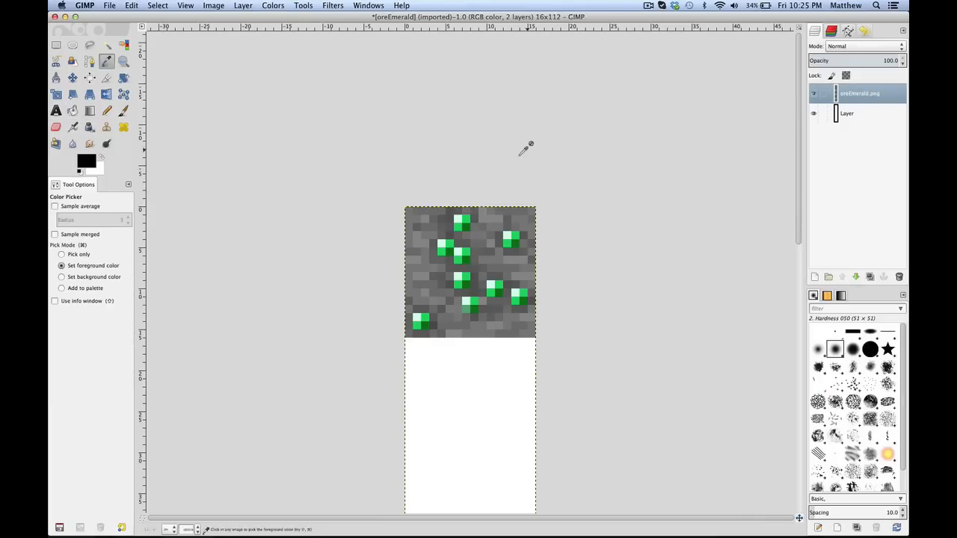
click(441, 243)
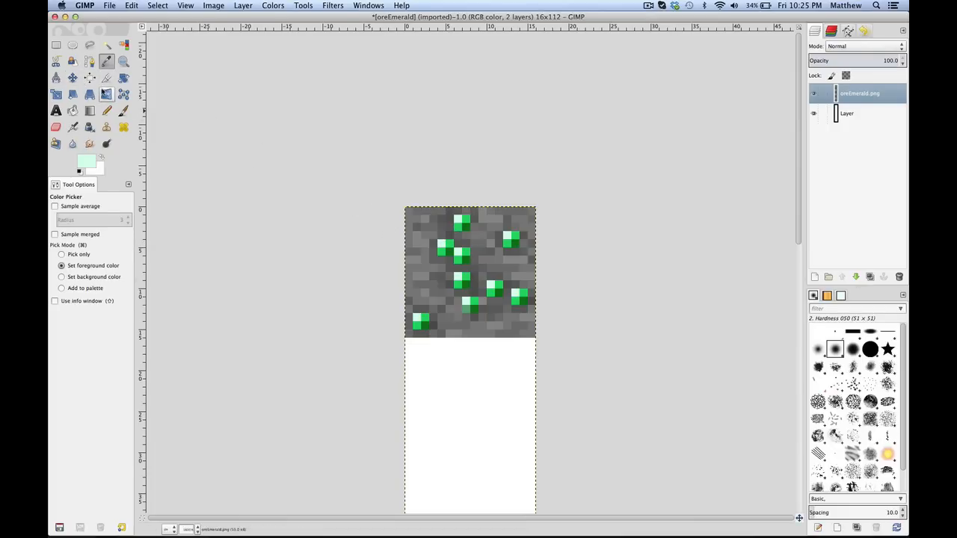
click(73, 111)
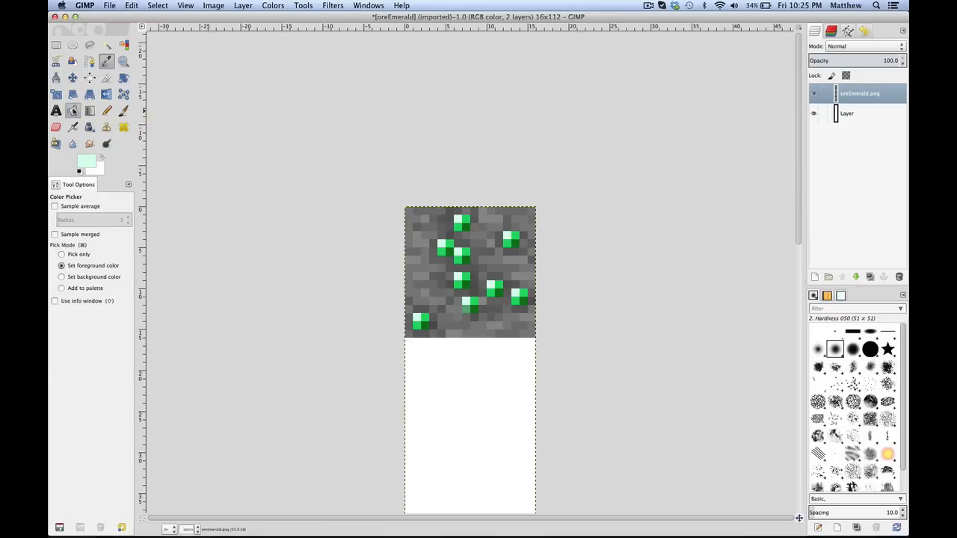
click(858, 122)
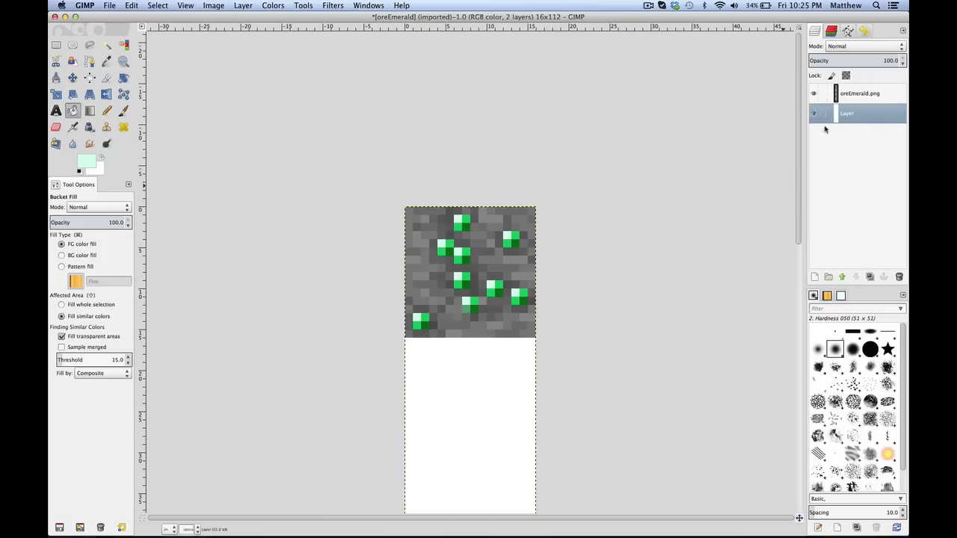
click(496, 368)
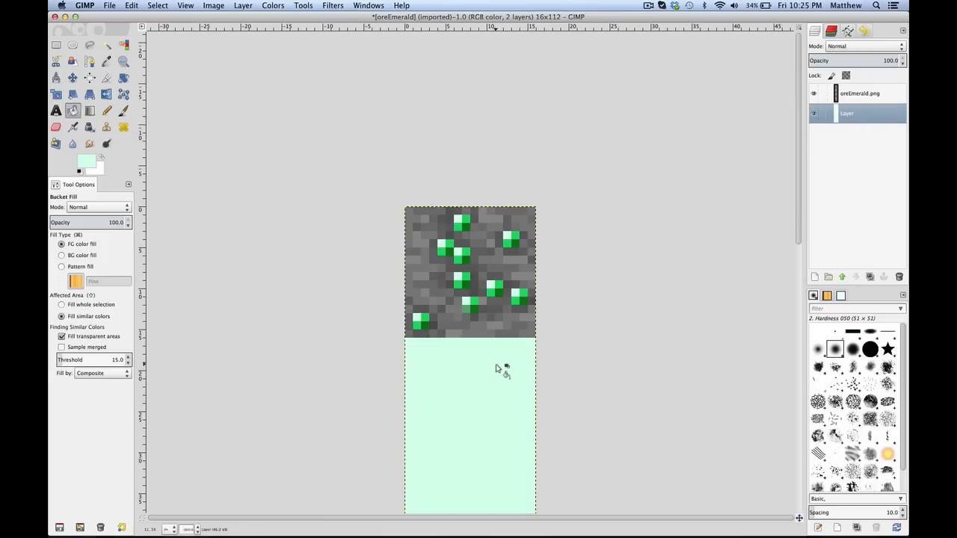
Lighten the foreground color to e7fff2 and refill the lower layer with it.
scroll(478, 353, down, 5)
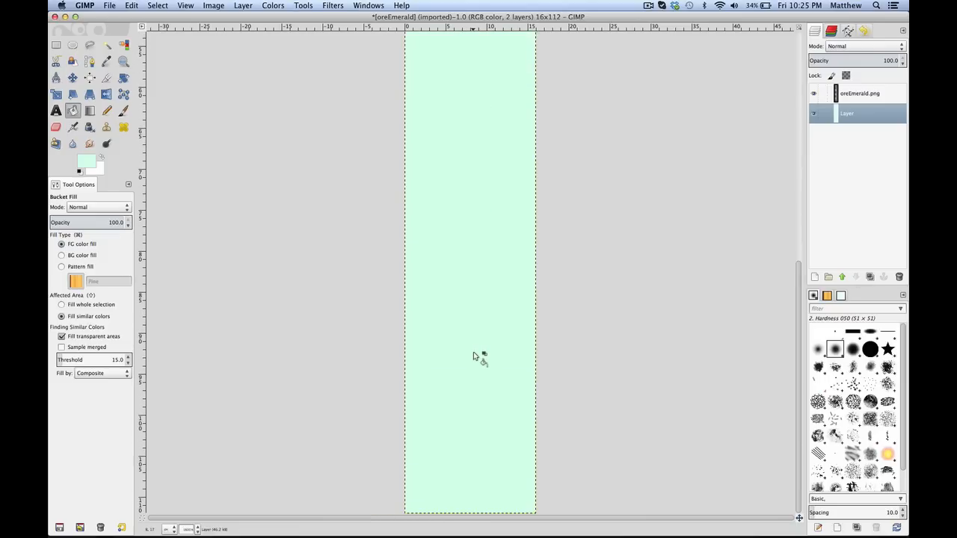
scroll(473, 356, up, 5)
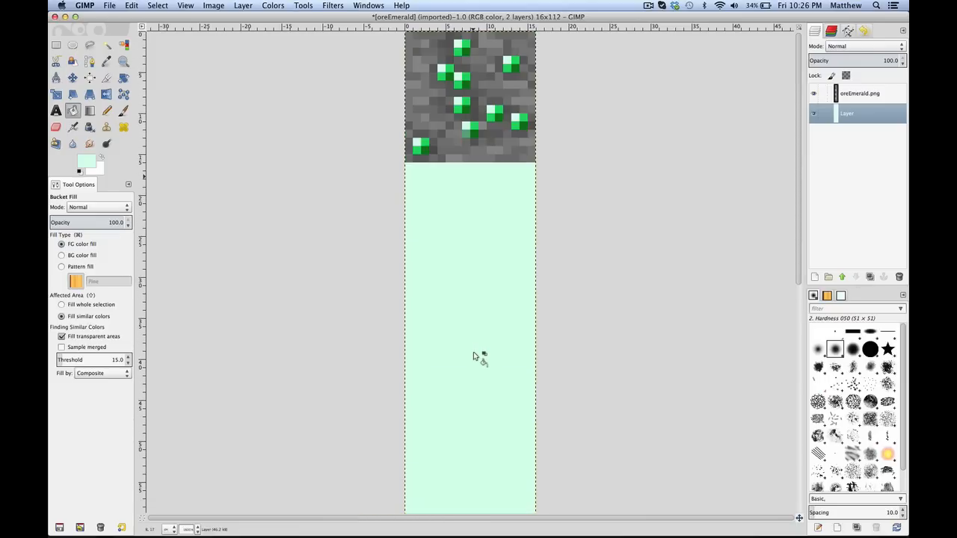
click(90, 160)
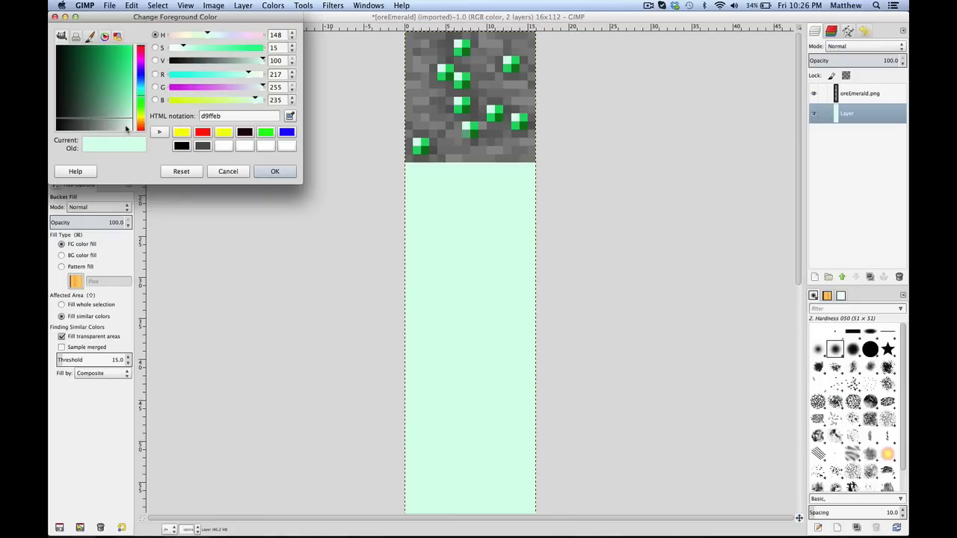
click(129, 125)
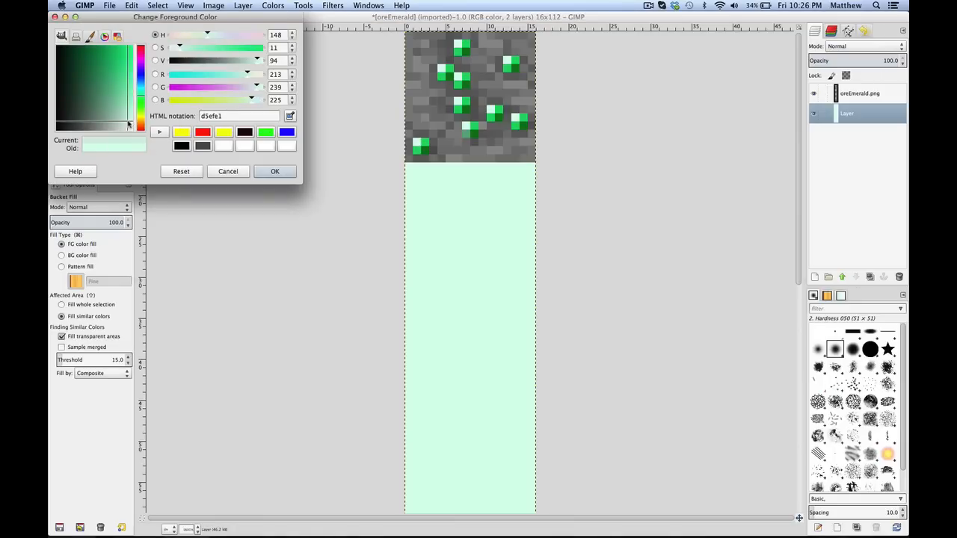
drag(128, 125, 135, 124)
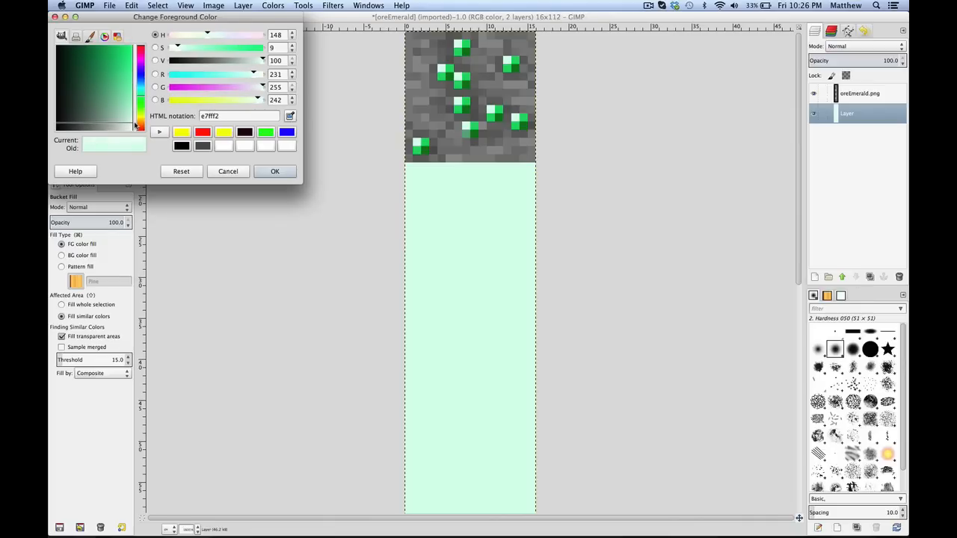
click(264, 175)
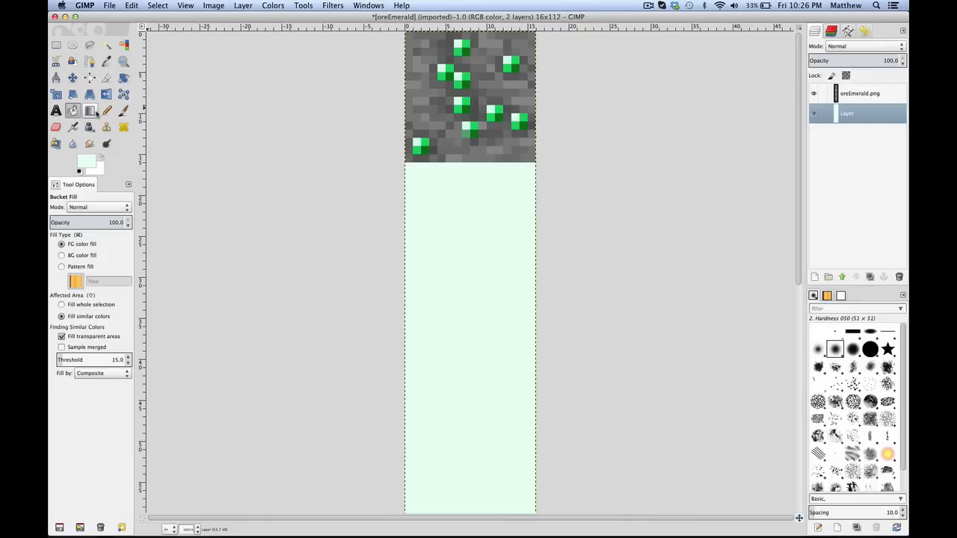
Select the topmost 16 × 16 px frame of the strip, copy and paste it, and move the pasted piece down.
click(56, 47)
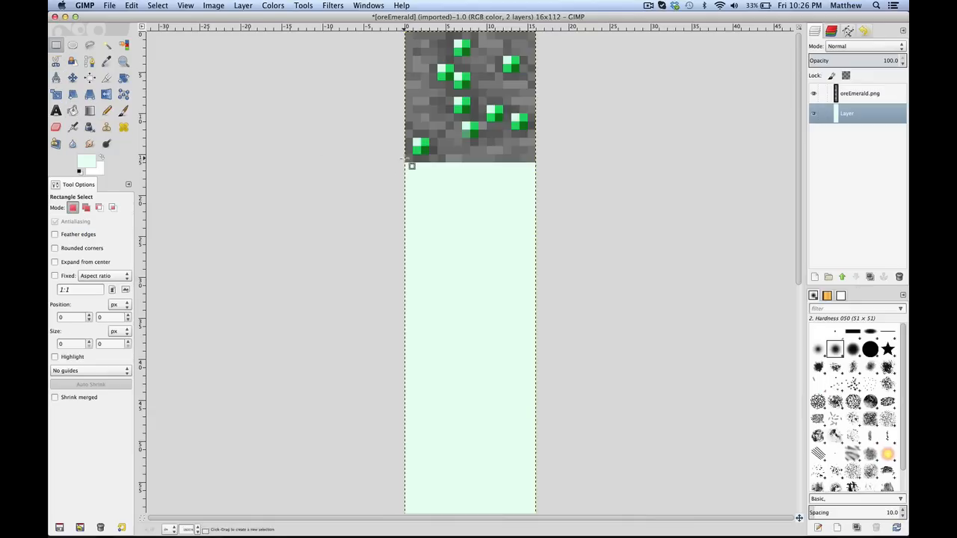
drag(408, 163, 536, 33)
key(ctrl)
key(ctrl+c)
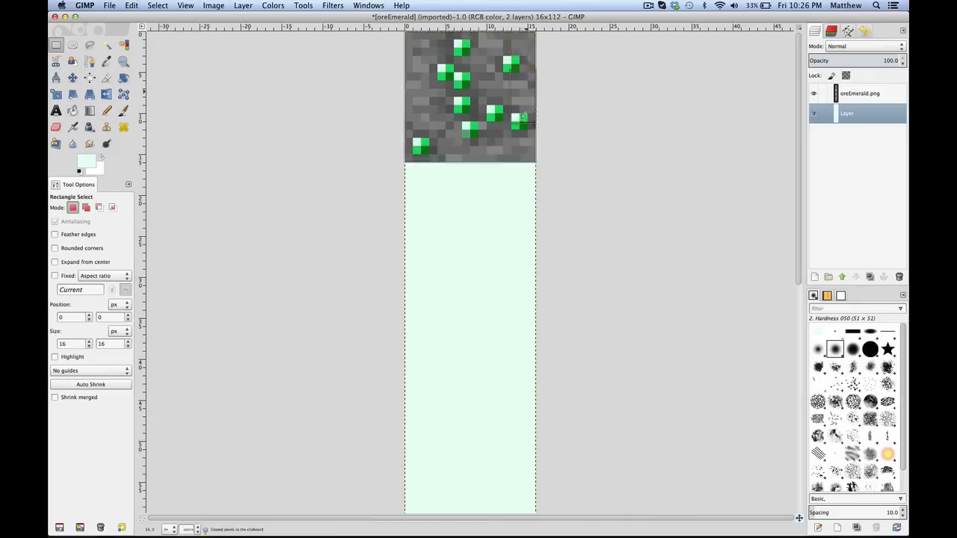
key(ctrl+v)
drag(488, 211, 489, 234)
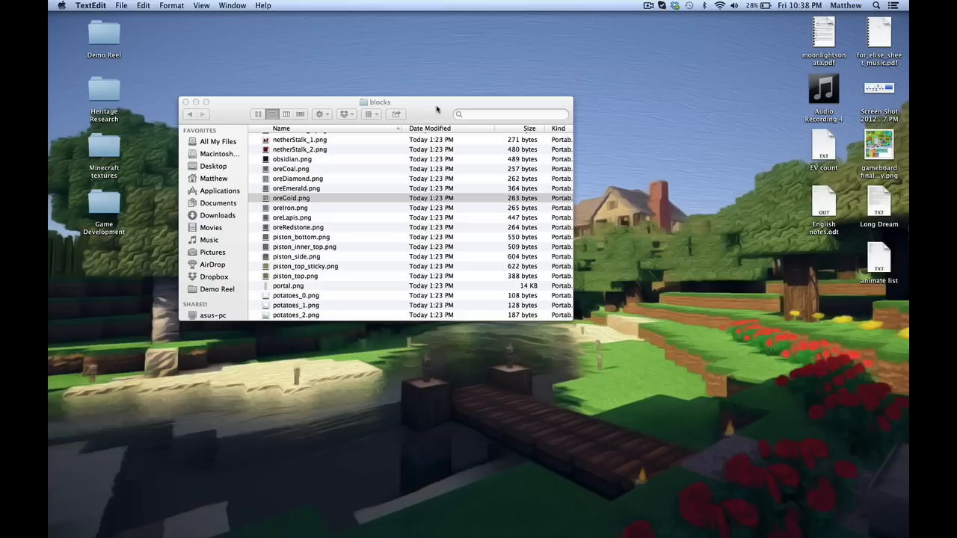
Switch to Finder and open the Animated texture pack's textures/blocks folder inside minecraft/texturepacks.
scroll(378, 204, up, 5)
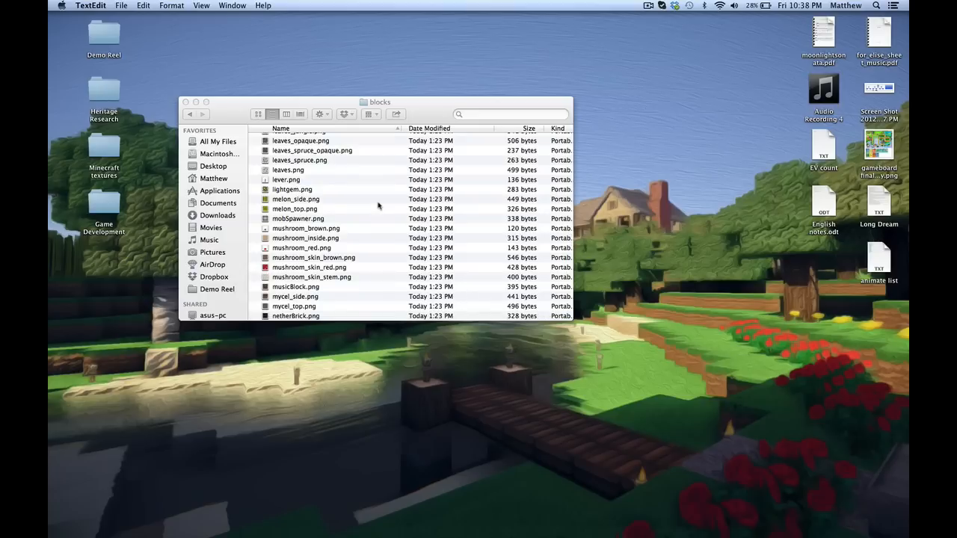
click(191, 114)
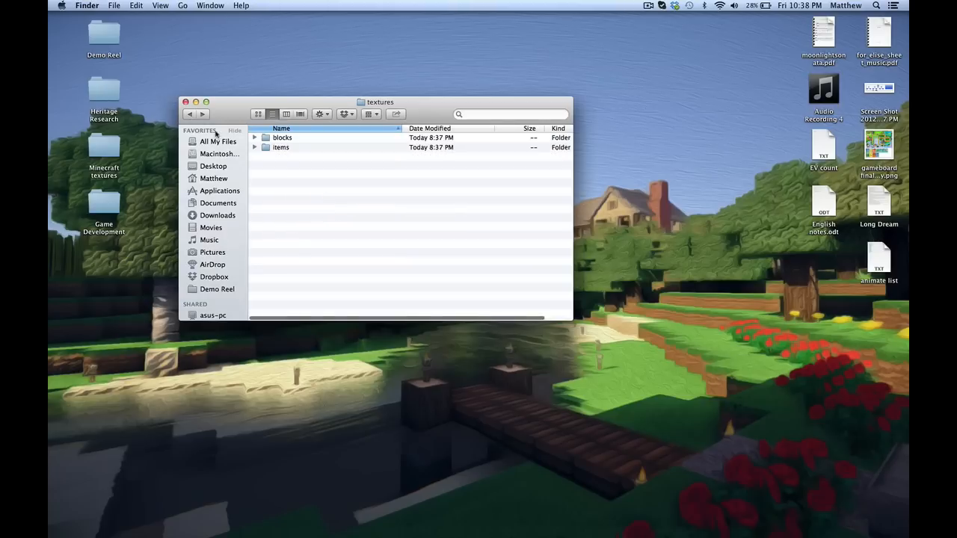
click(190, 114)
click(190, 114)
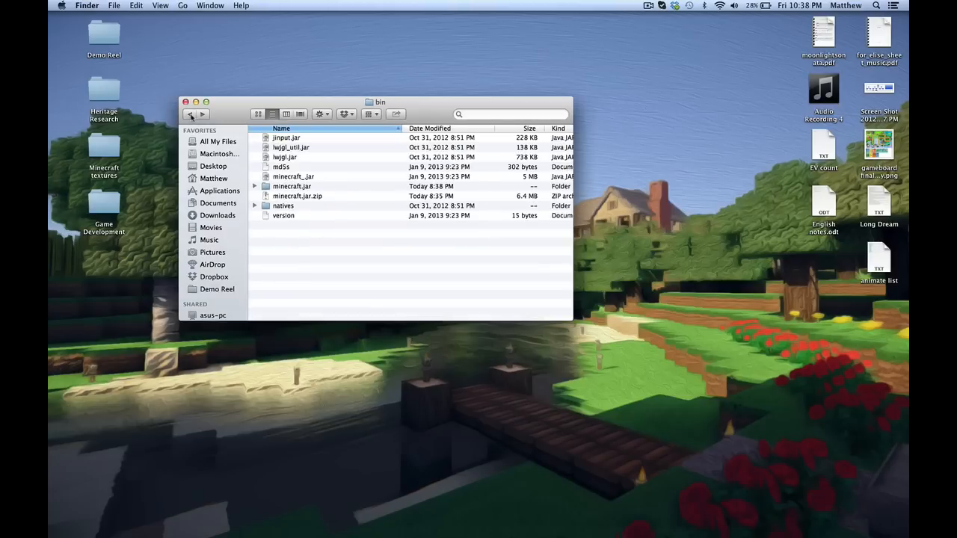
click(190, 115)
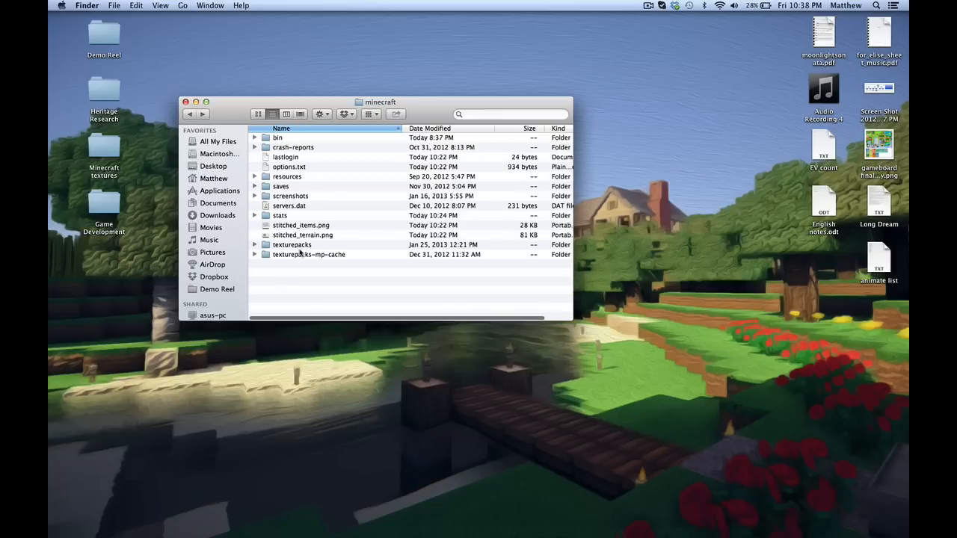
double_click(299, 246)
click(296, 139)
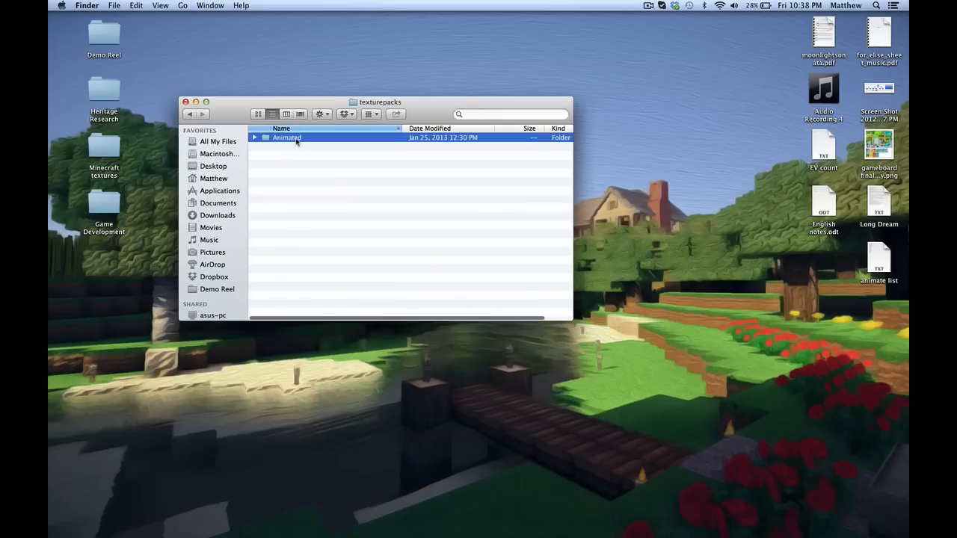
double_click(296, 138)
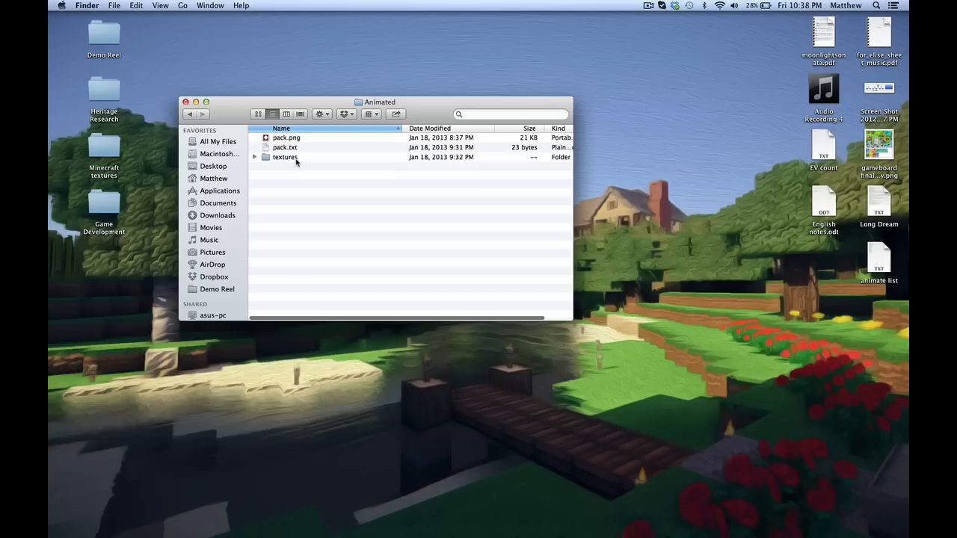
double_click(294, 158)
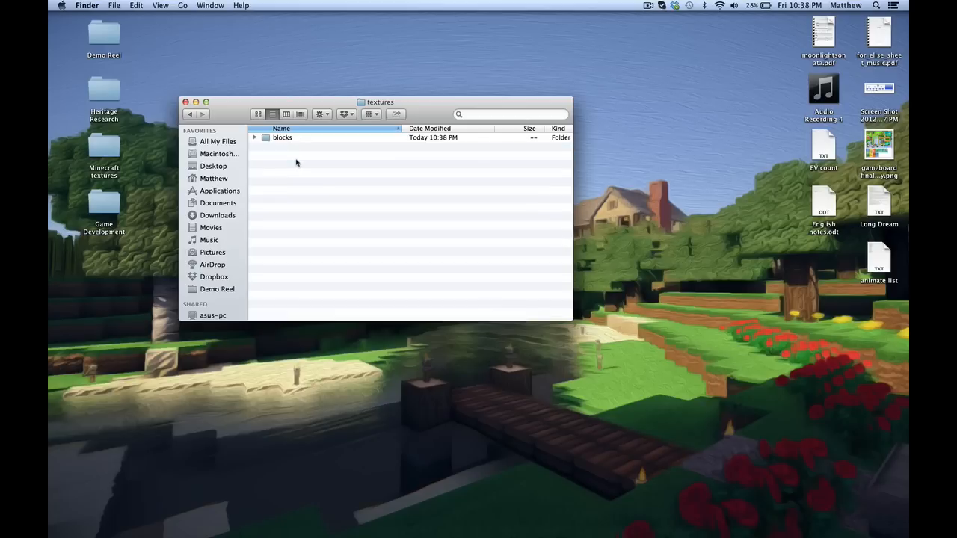
double_click(300, 137)
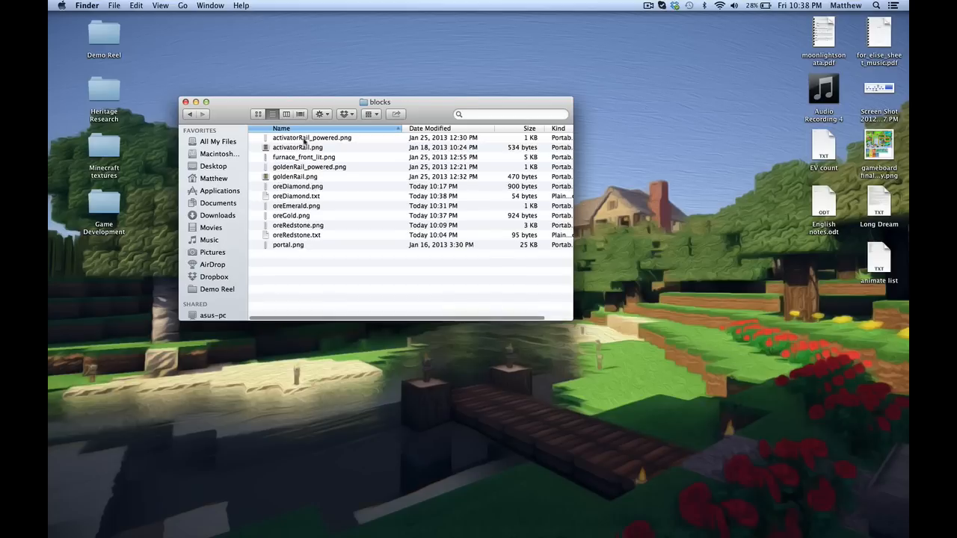
Duplicate oreDiamond.txt and rename the copy oreGold.txt.
click(319, 197)
right_click(319, 197)
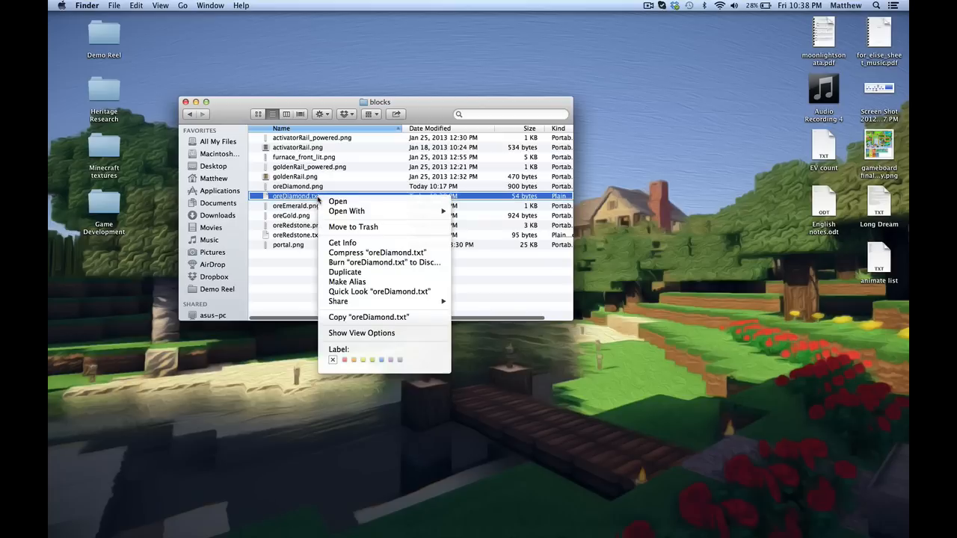
click(373, 273)
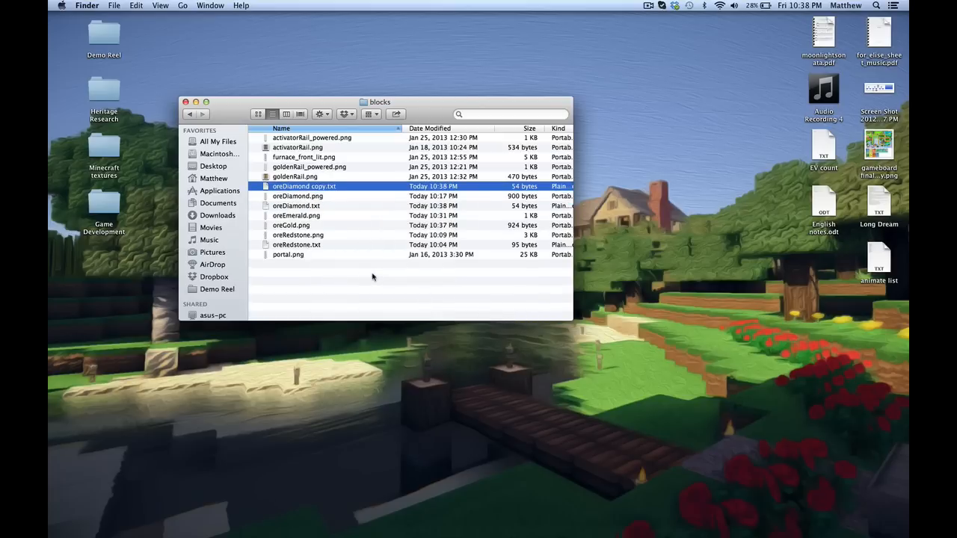
click(322, 188)
key(Right)
key(BackSpace)
key(BackSpace)
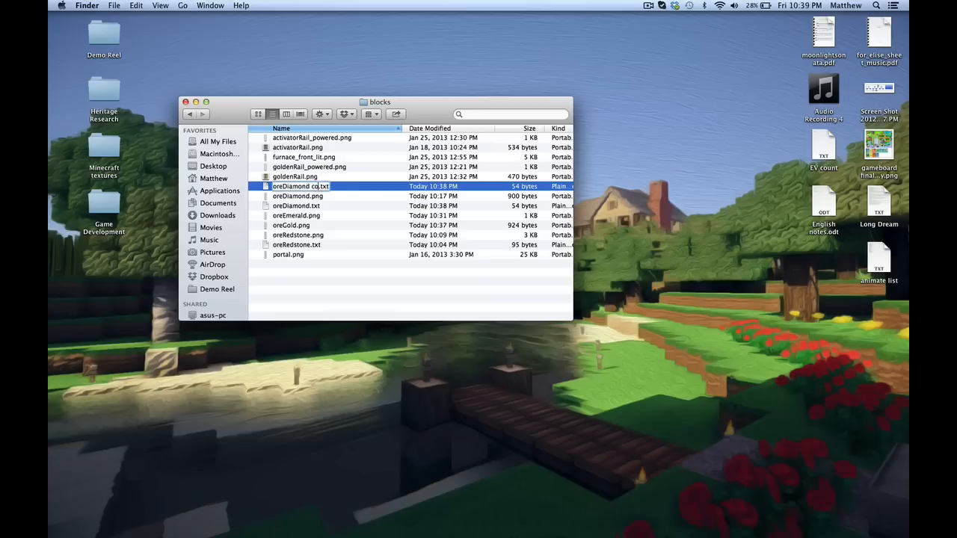
key(BackSpace)
key(BackSpace)
key(BackSpace)
key(BackSpace)
key(BackSpace)
key(BackSpace)
key(BackSpace)
key(BackSpace)
key(BackSpace)
key(BackSpace)
text(Gold)
key(Return)
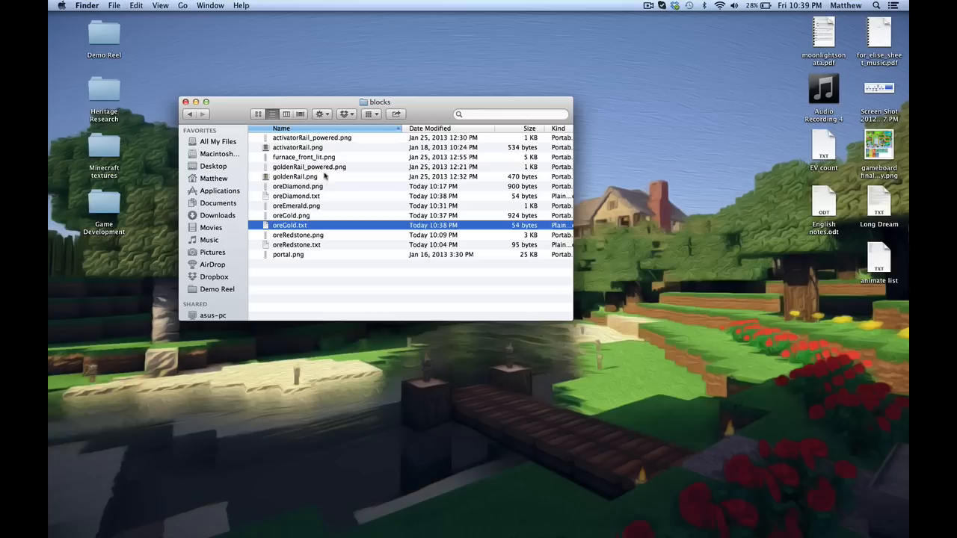
Duplicate oreGold.txt and rename the copy oreEmerald.txt.
right_click(292, 227)
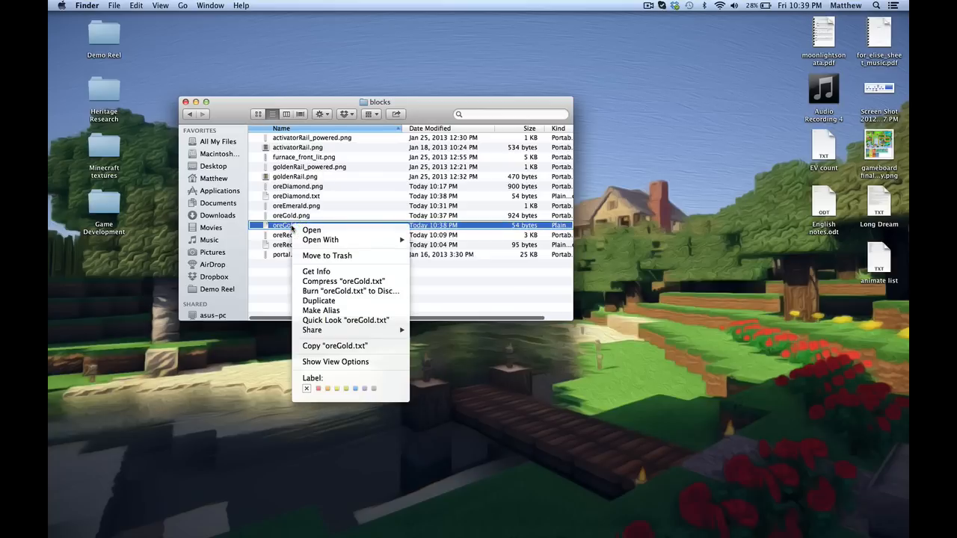
click(344, 301)
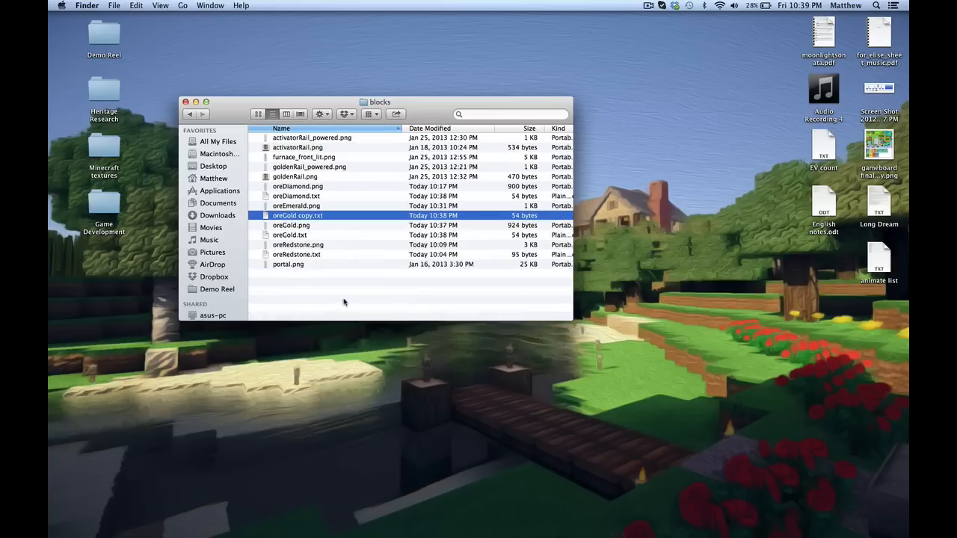
click(310, 216)
click(310, 215)
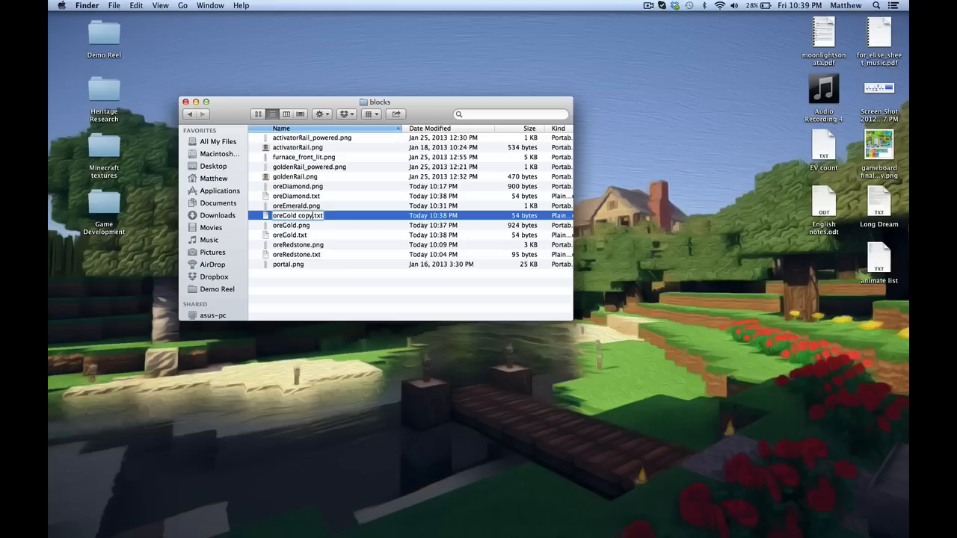
key(BackSpace)
key(BackSpace)
key(BackSpace)
key(BackSpace)
key(BackSpace)
key(BackSpace)
key(BackSpace)
key(BackSpace)
key(BackSpace)
text(Emerald)
key(Return)
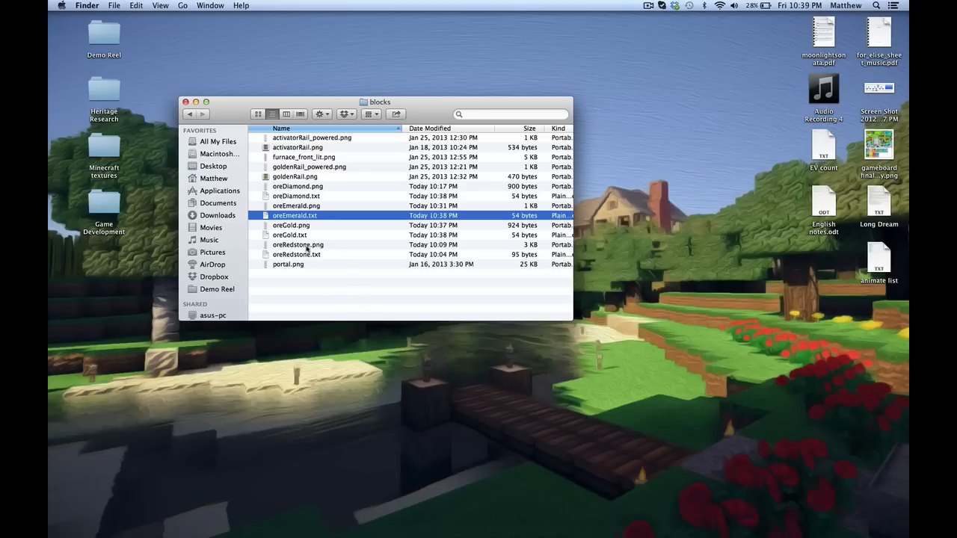
Launch Minecraft, log in with the saved account and load the singleplayer world Texture Pack.
click(509, 515)
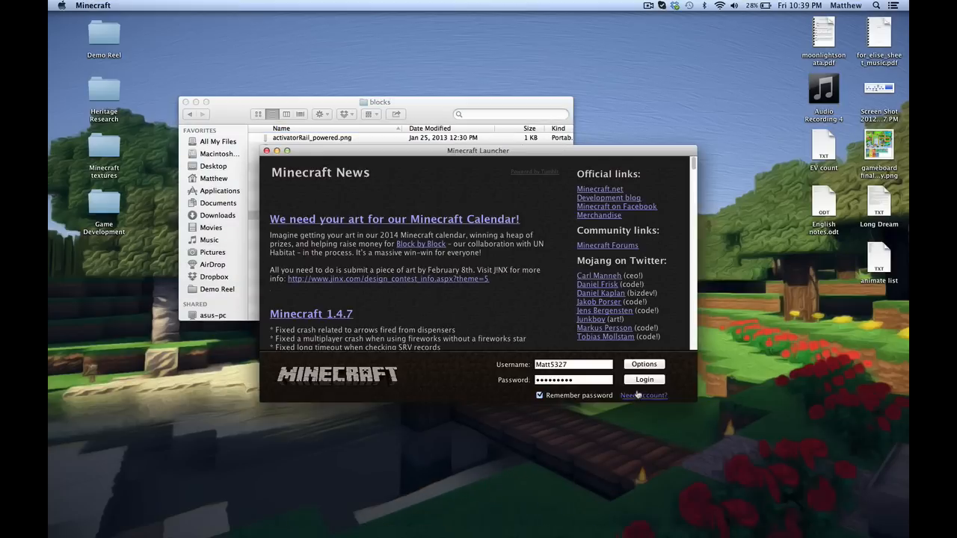
click(642, 385)
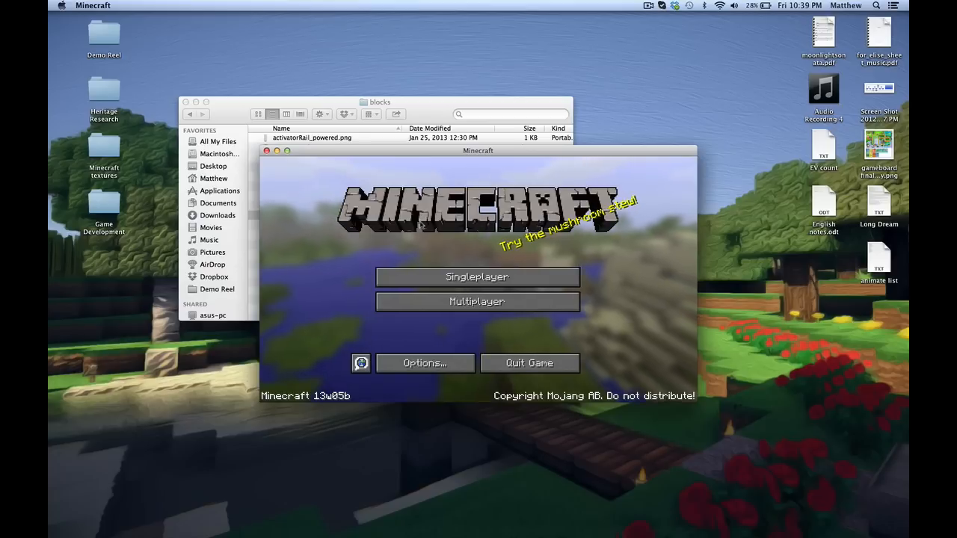
click(426, 279)
click(439, 226)
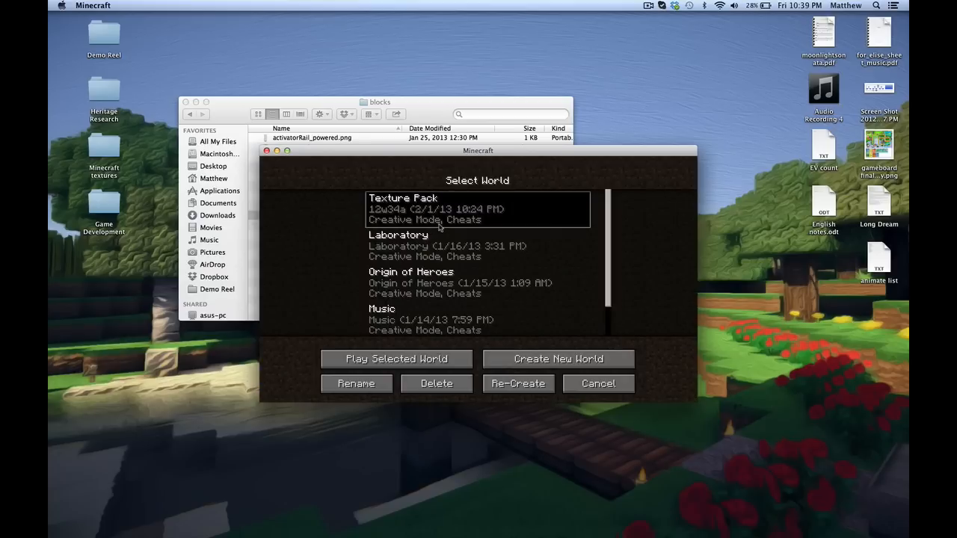
double_click(440, 227)
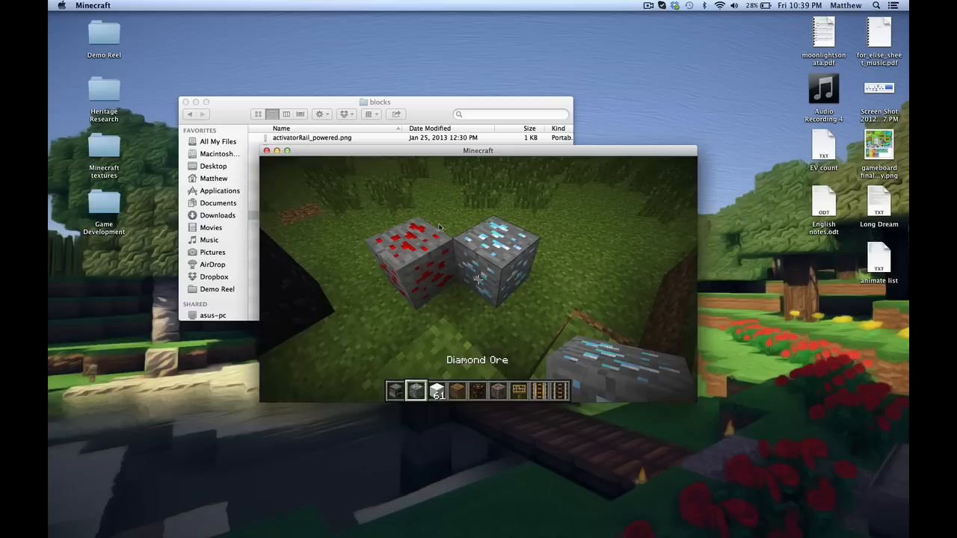
Put Gold Ore in the third hotbar slot and Emerald Ore in the fifth from the creative inventory's Building Blocks.
key(d)
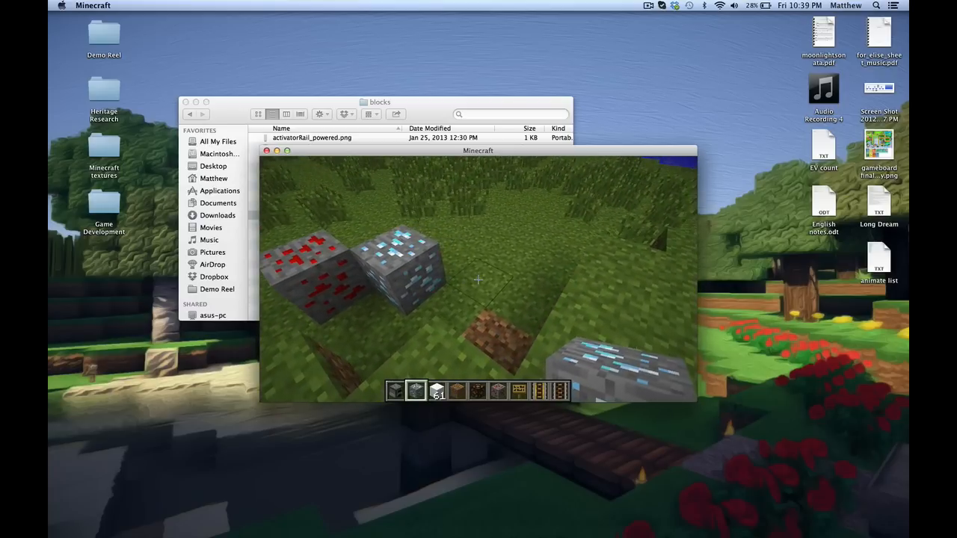
key(e)
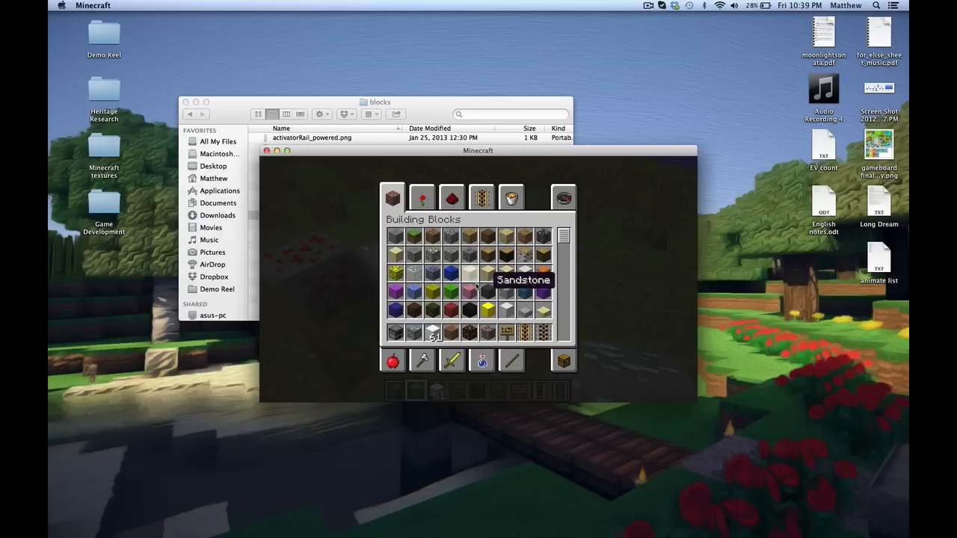
click(437, 261)
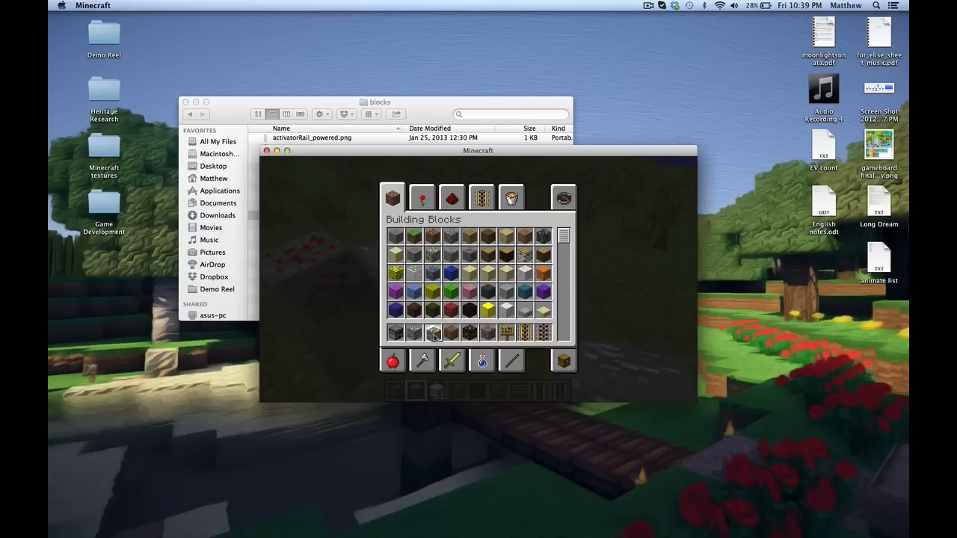
click(434, 335)
scroll(437, 293, down, 3)
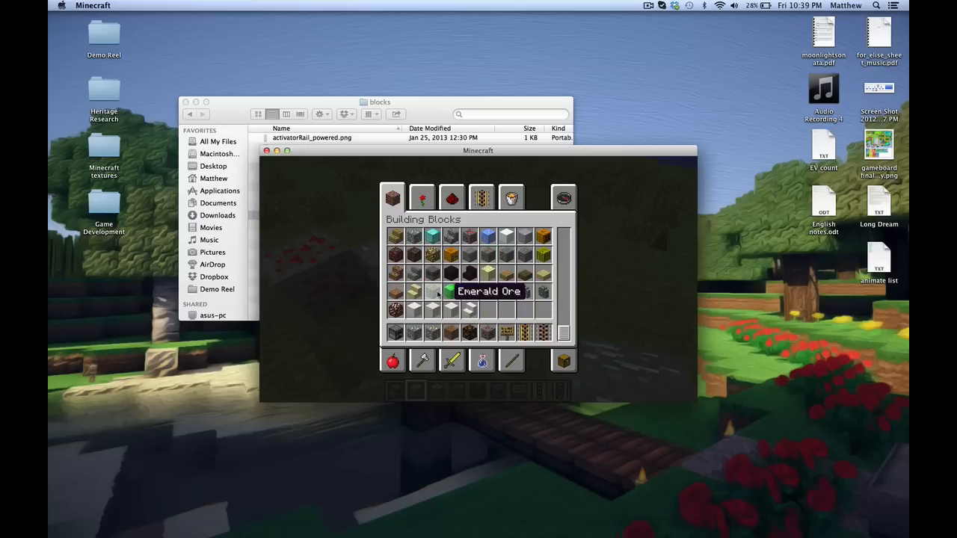
click(438, 294)
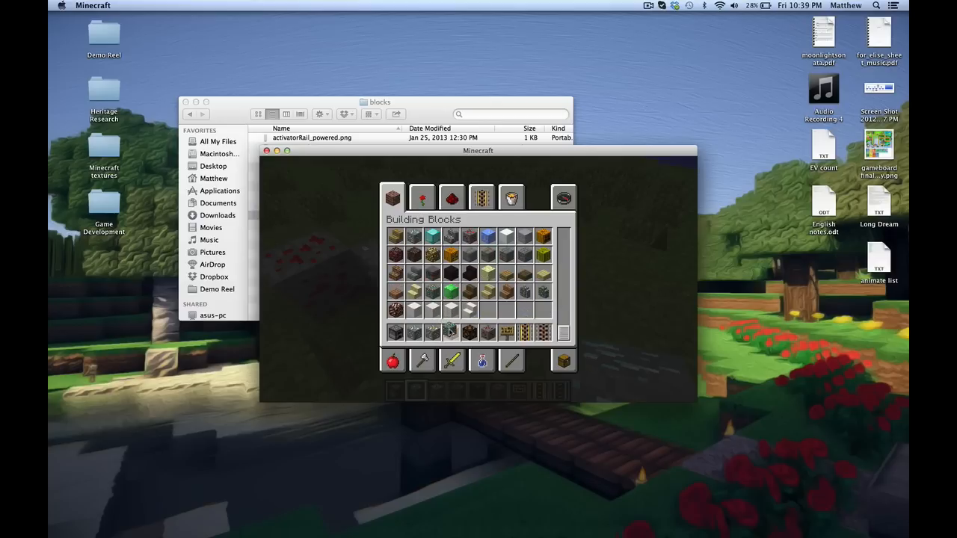
click(469, 331)
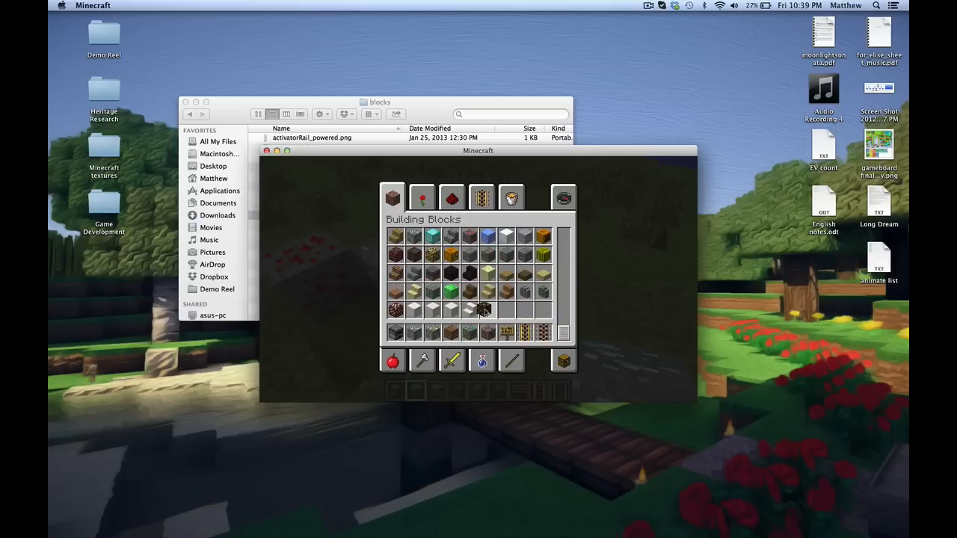
Place a Gold Ore block on the grass beside the diamond ore block.
key(e)
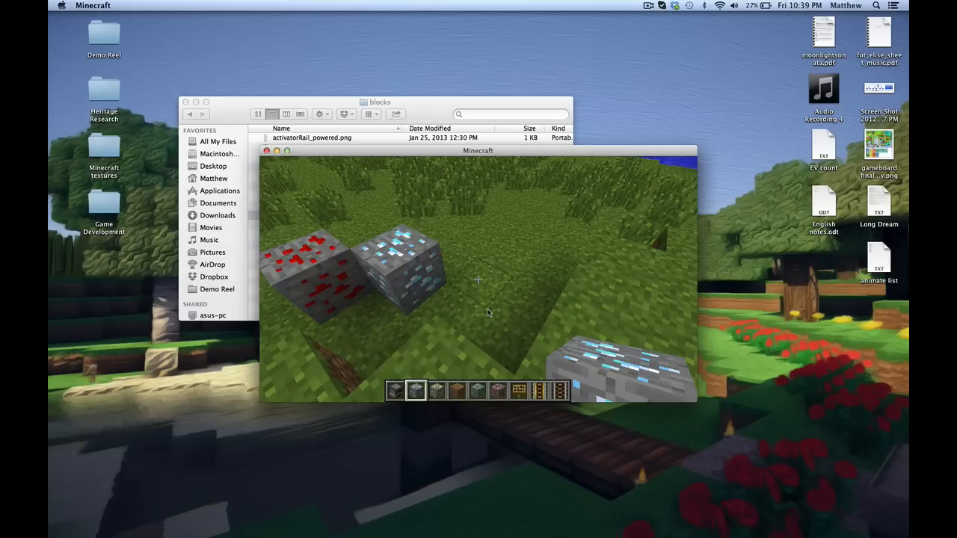
scroll(487, 312, down, 1)
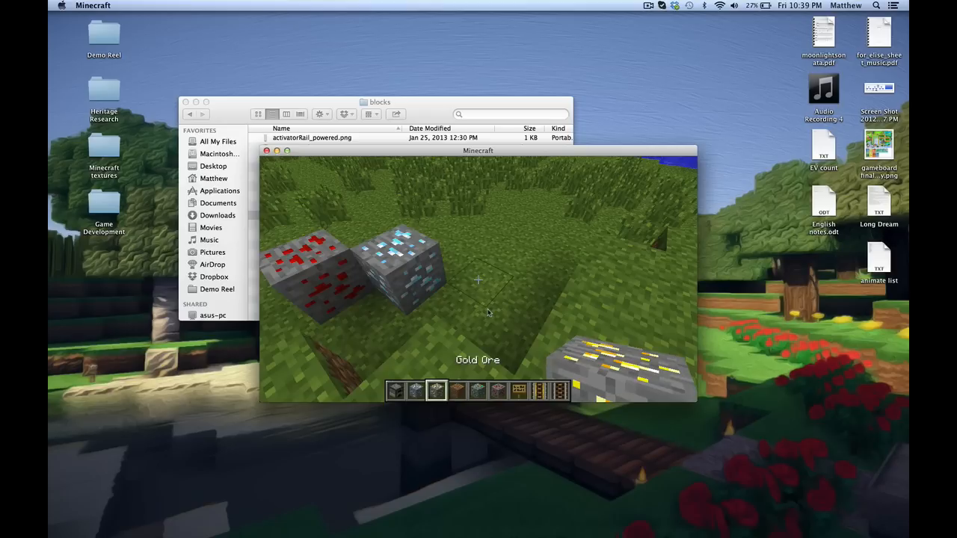
right_click(487, 312)
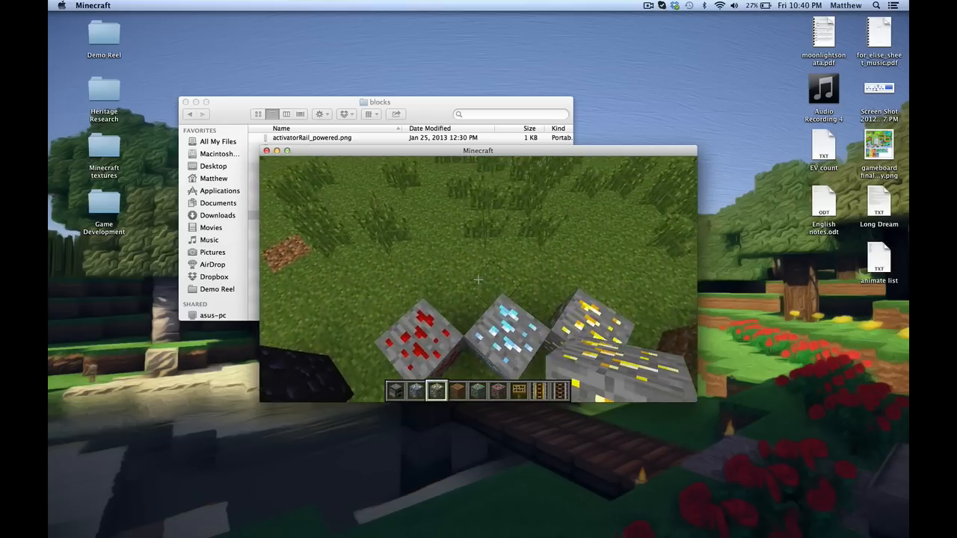
Place Emerald Ore blocks around the back of the diamond ore, raising them one block above the other ores.
scroll(477, 280, down, 2)
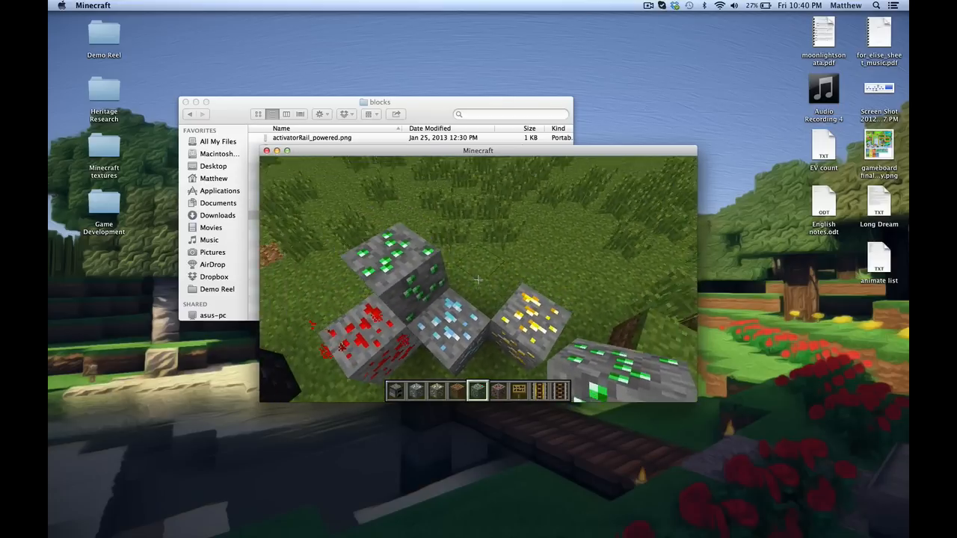
key(w)
key(space)
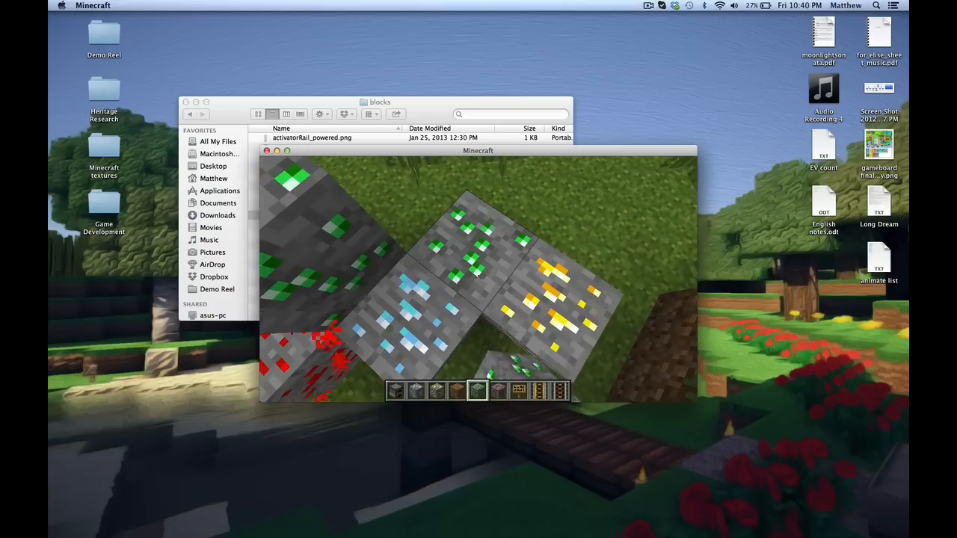
right_click(478, 279)
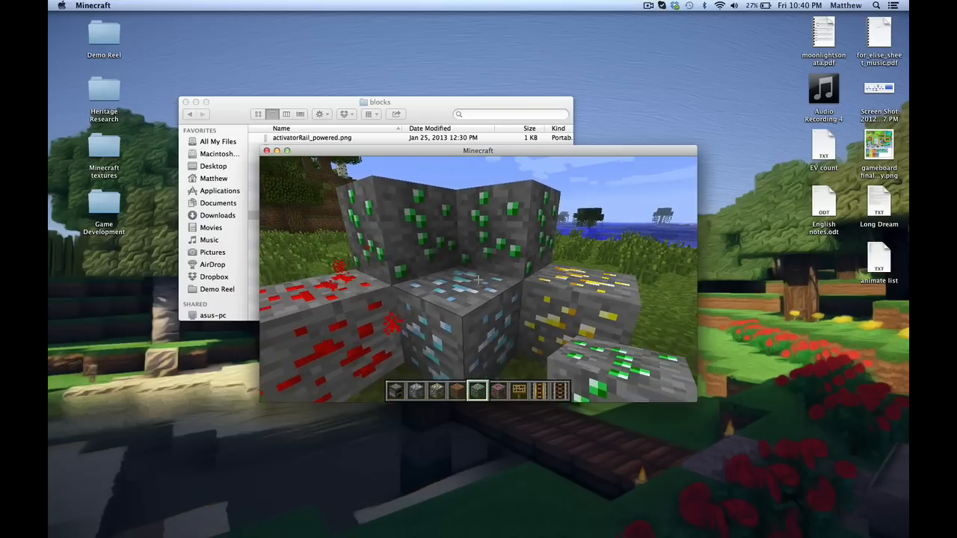